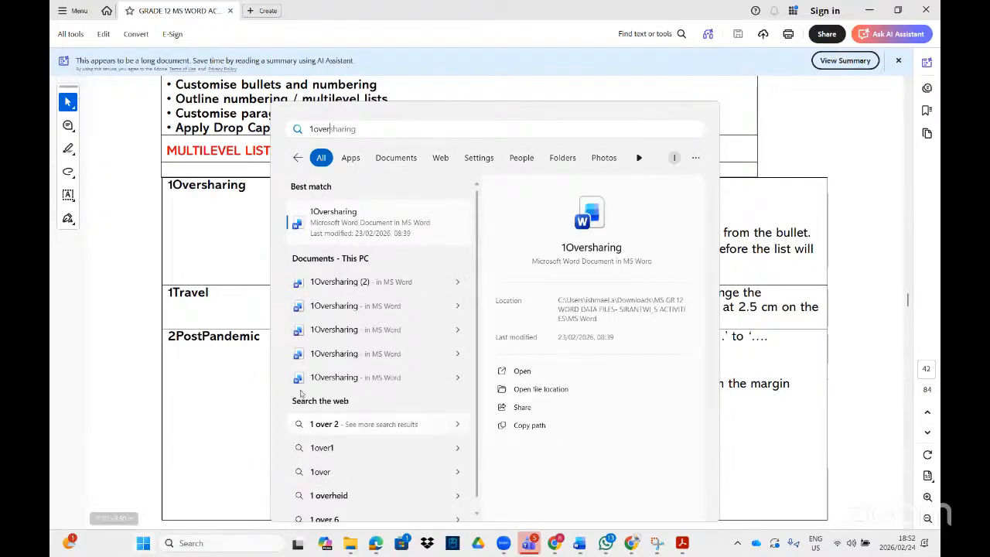
- Open the 1Oversharing Word document for editing and locate the numbered list named in the task PDF near its end
{"action": "left_click", "coordinate": [360, 217]}
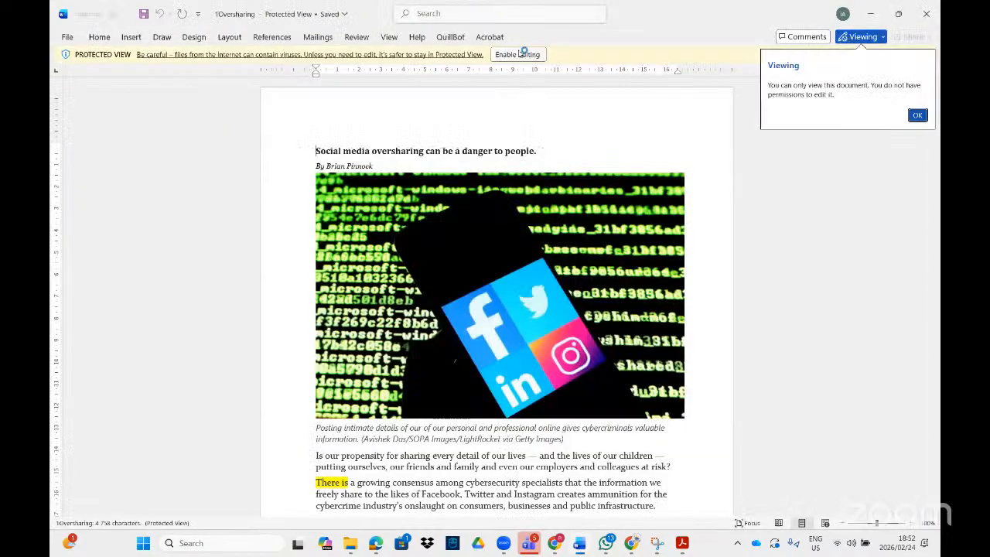
{"action": "left_click", "coordinate": [518, 54]}
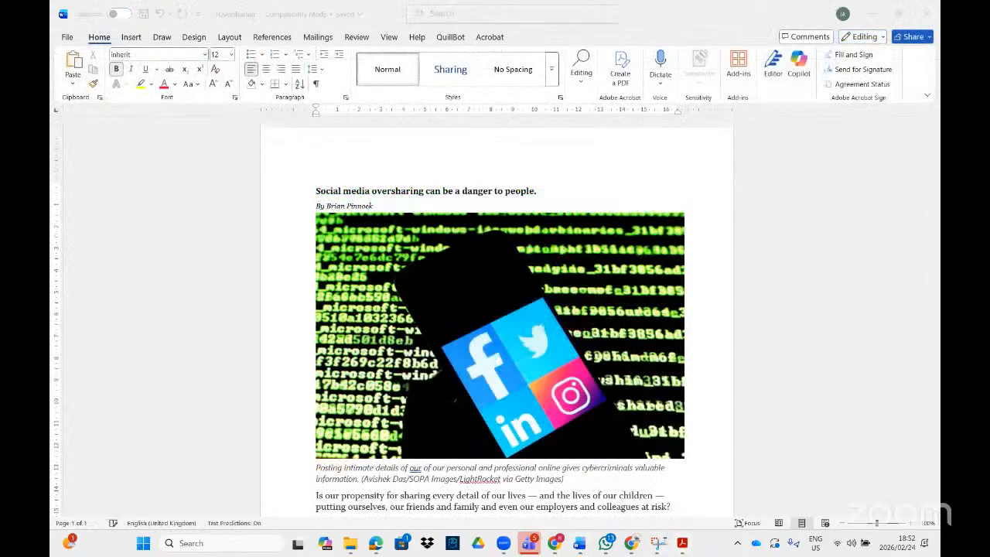
{"action": "key", "text": "alt+Tab"}
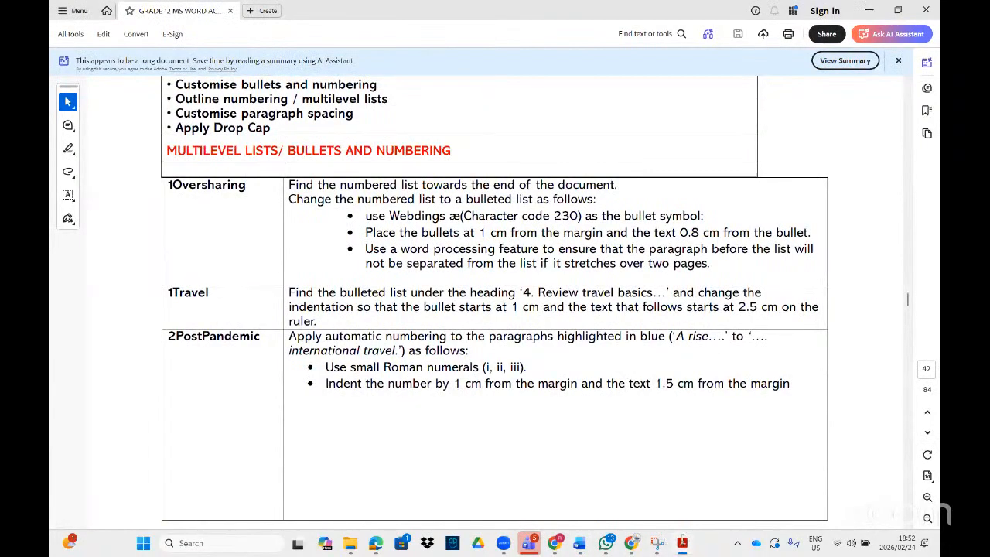
{"action": "key", "text": "alt+Tab"}
{"action": "scroll", "coordinate": [619, 331], "scroll_direction": "down", "scroll_amount": 10}
{"action": "scroll", "coordinate": [620, 330], "scroll_direction": "down", "scroll_amount": 6}
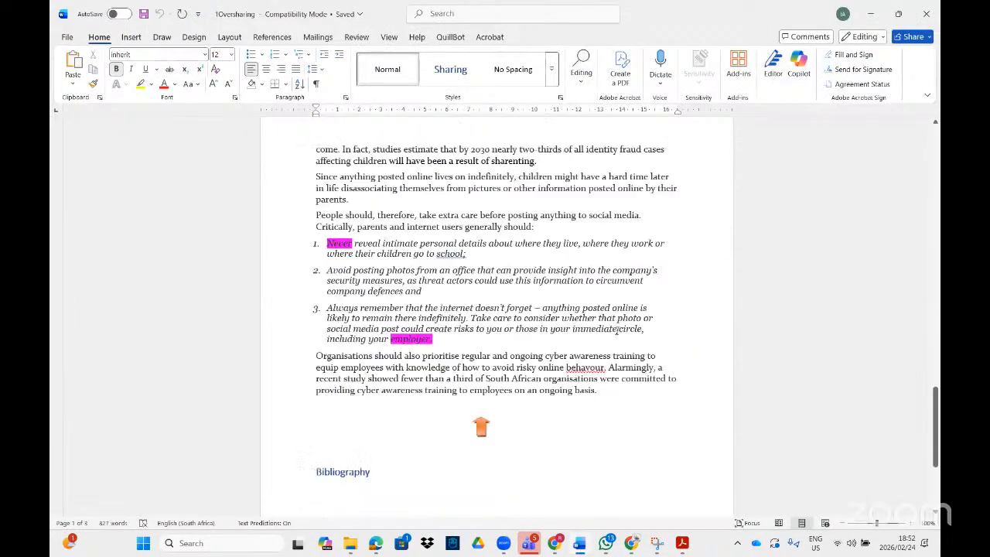
{"action": "scroll", "coordinate": [617, 330], "scroll_direction": "down", "scroll_amount": 1}
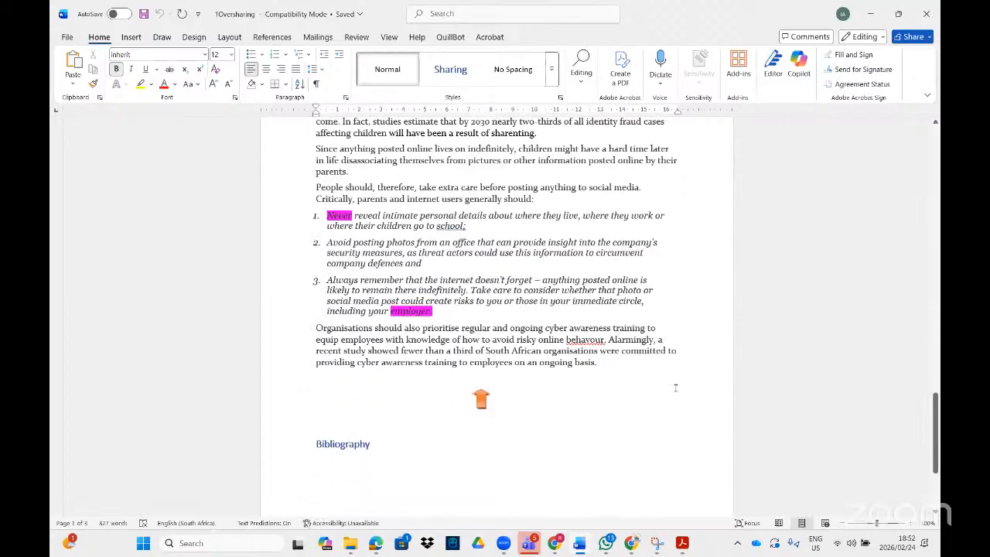
{"action": "left_click", "coordinate": [681, 543]}
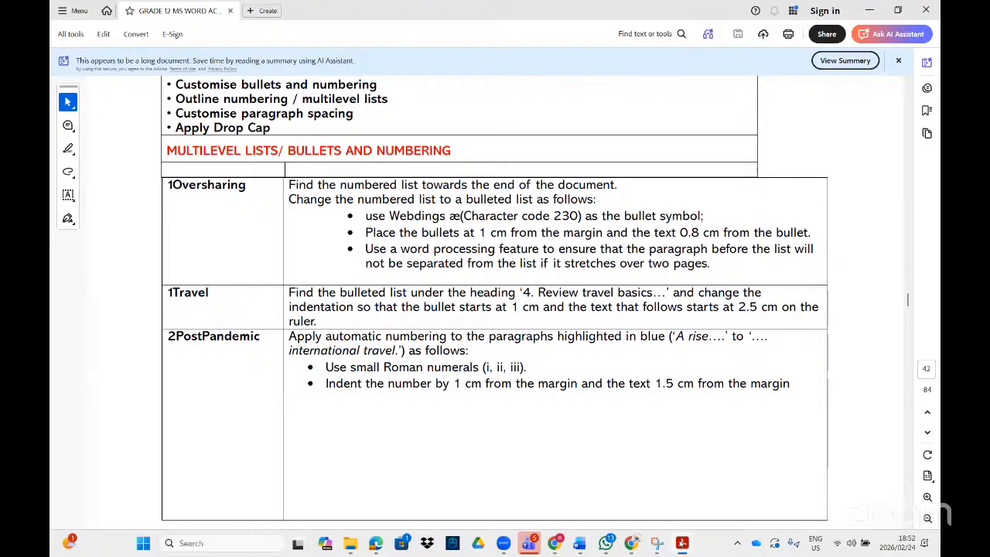
{"action": "left_click", "coordinate": [681, 541]}
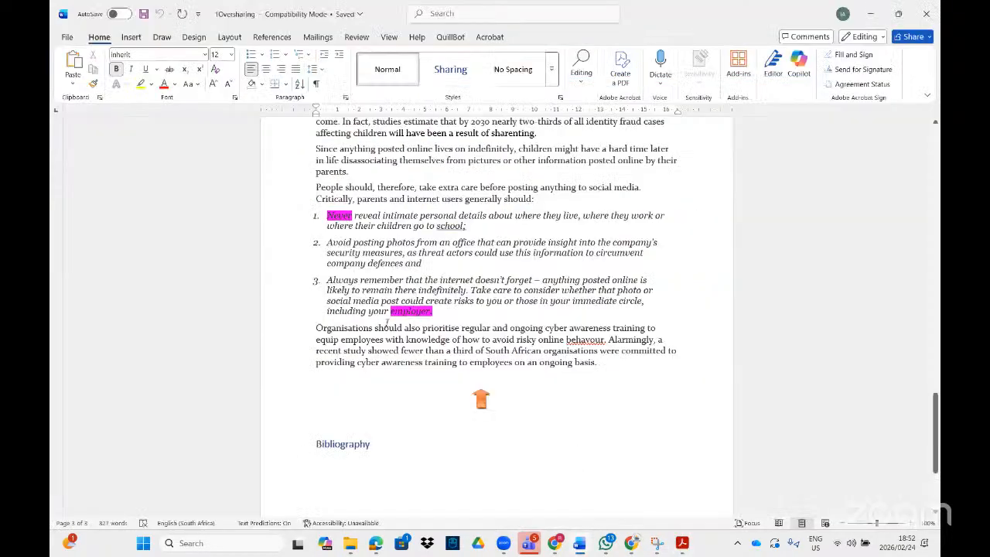
{"action": "left_click", "coordinate": [316, 218]}
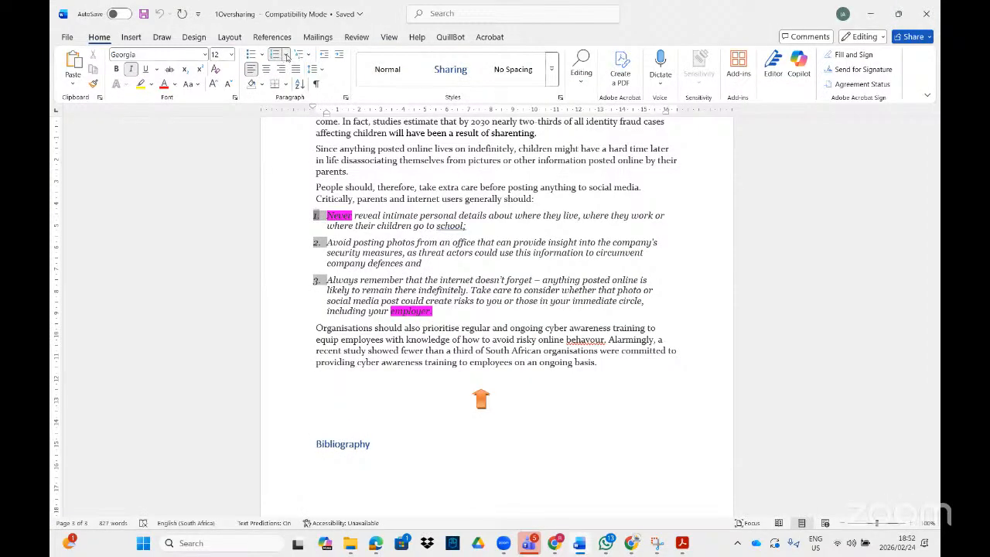
{"action": "left_click", "coordinate": [262, 55]}
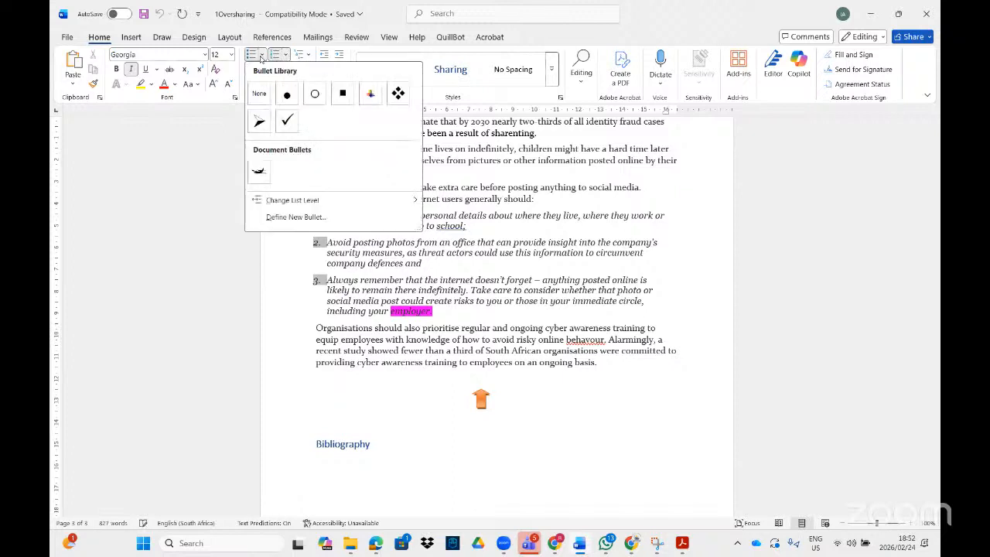
{"action": "left_click", "coordinate": [290, 217]}
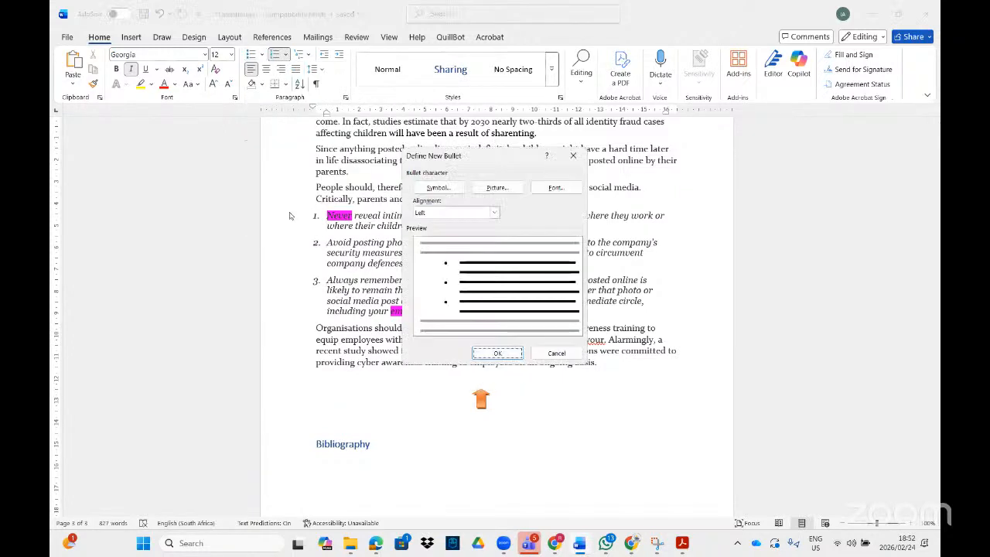
{"action": "left_click", "coordinate": [556, 353]}
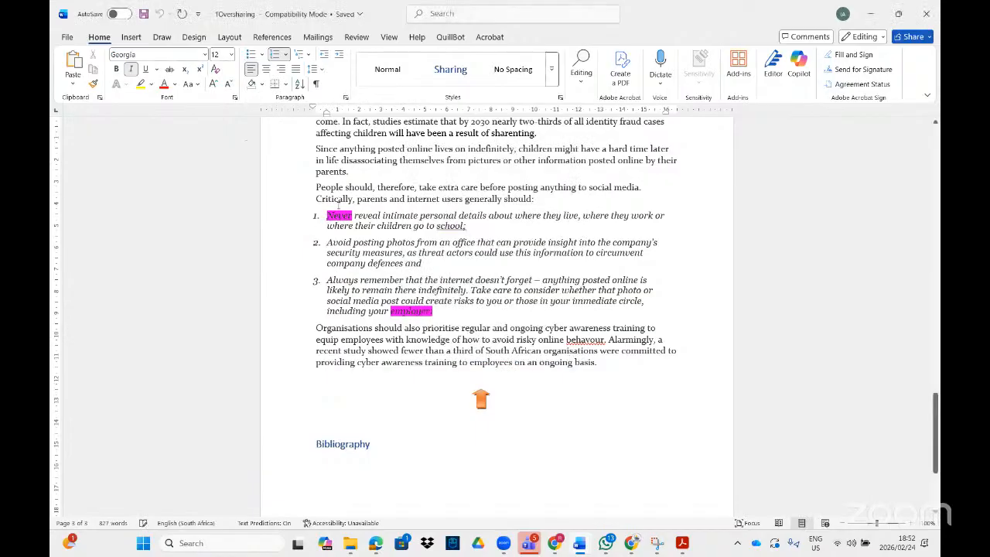
- Select the numbered list's text and start defining a new symbol bullet with the Webdings font
{"action": "left_click_drag", "start_coordinate": [328, 216], "coordinate": [433, 311]}
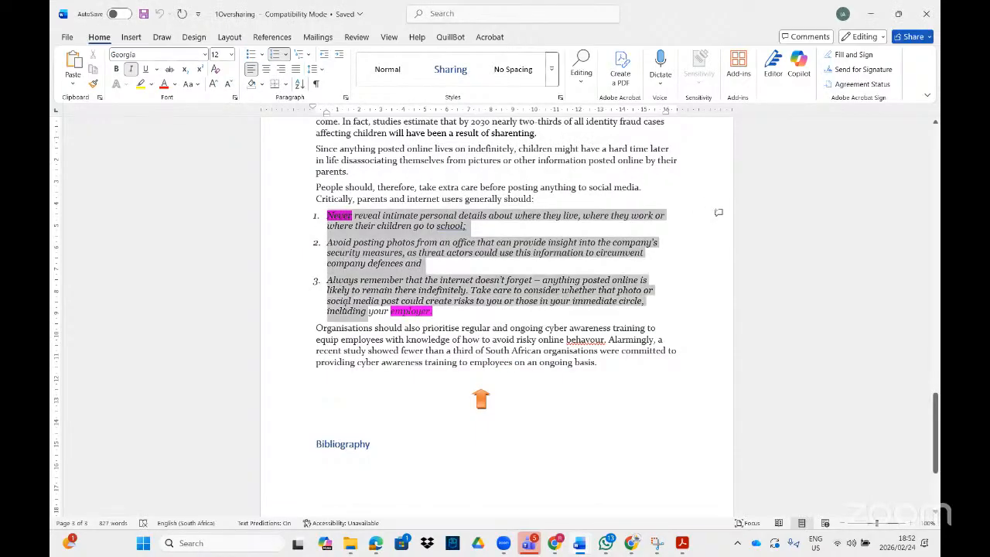
{"action": "left_click", "coordinate": [260, 57]}
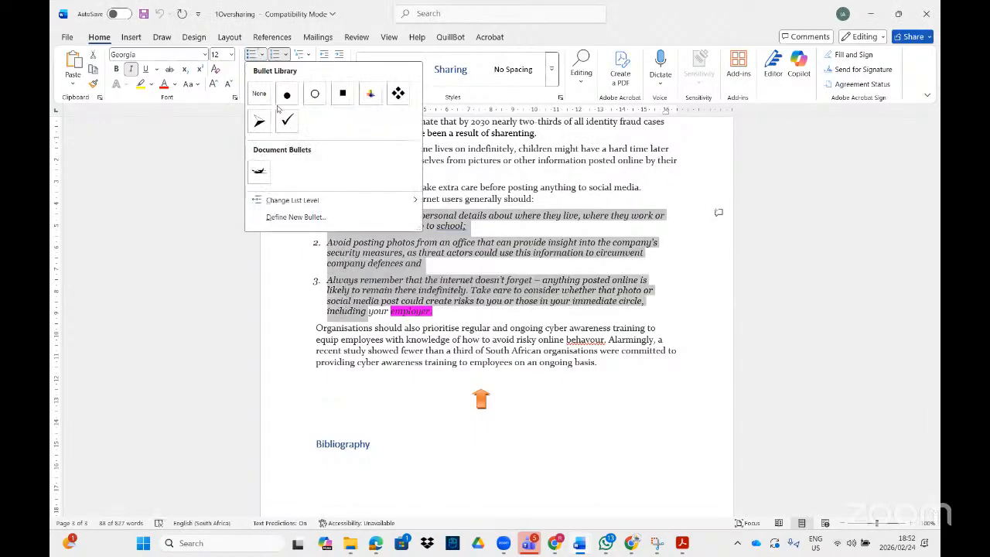
{"action": "left_click", "coordinate": [296, 216]}
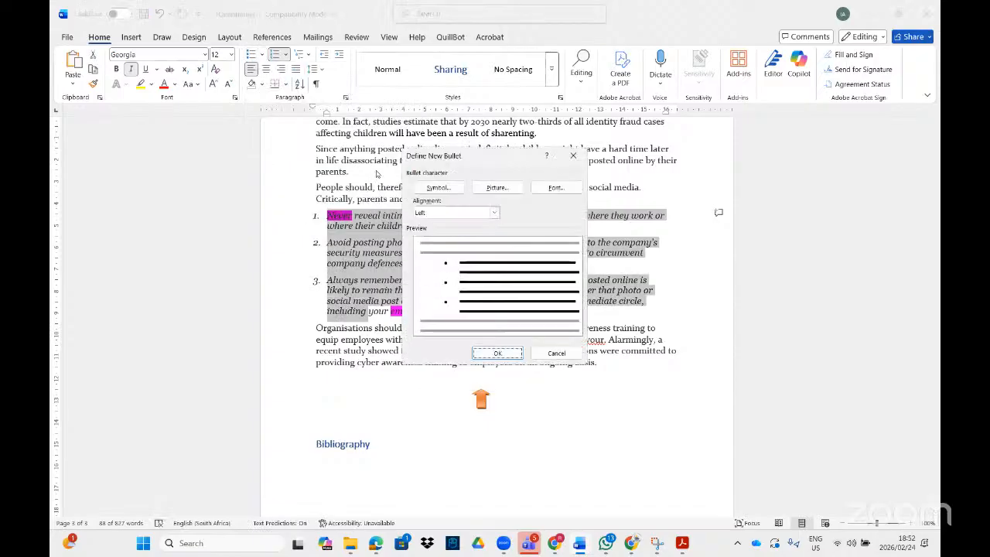
{"action": "left_click", "coordinate": [448, 190]}
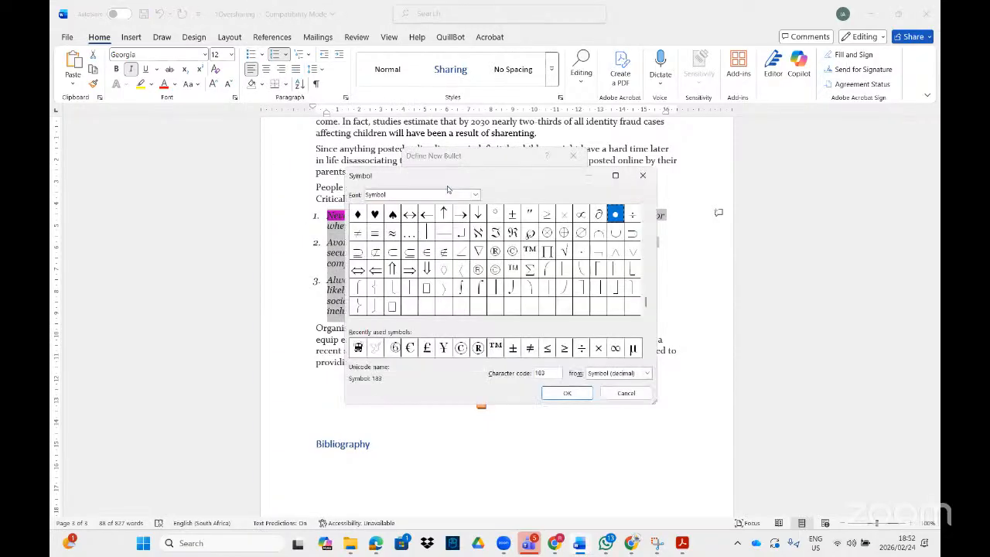
{"action": "left_click_drag", "start_coordinate": [422, 193], "coordinate": [364, 182]}
{"action": "type", "text": "w"}
{"action": "type", "text": "i"}
{"action": "type", "text": "bding"}
{"action": "key", "text": "Tab"}
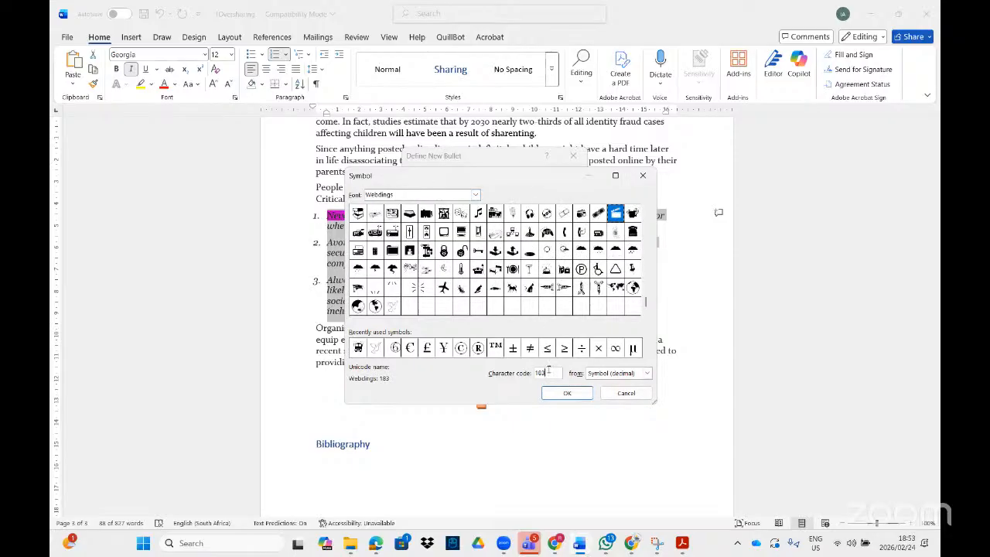
- Choose the symbol with character code 230 and apply it as the list's bullet
{"action": "left_click_drag", "start_coordinate": [549, 370], "coordinate": [520, 367]}
{"action": "type", "text": "230"}
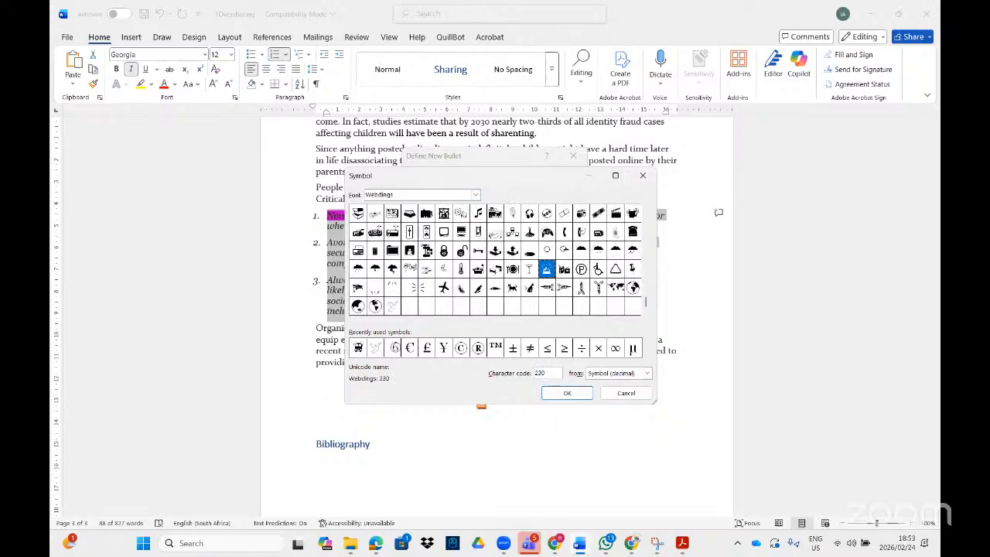
{"action": "left_click", "coordinate": [566, 394]}
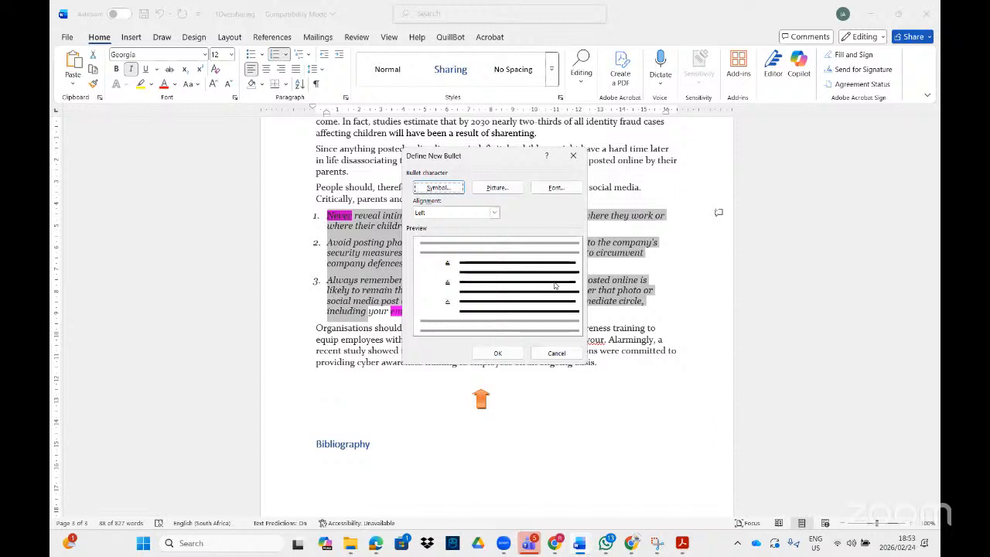
{"action": "left_click", "coordinate": [509, 353]}
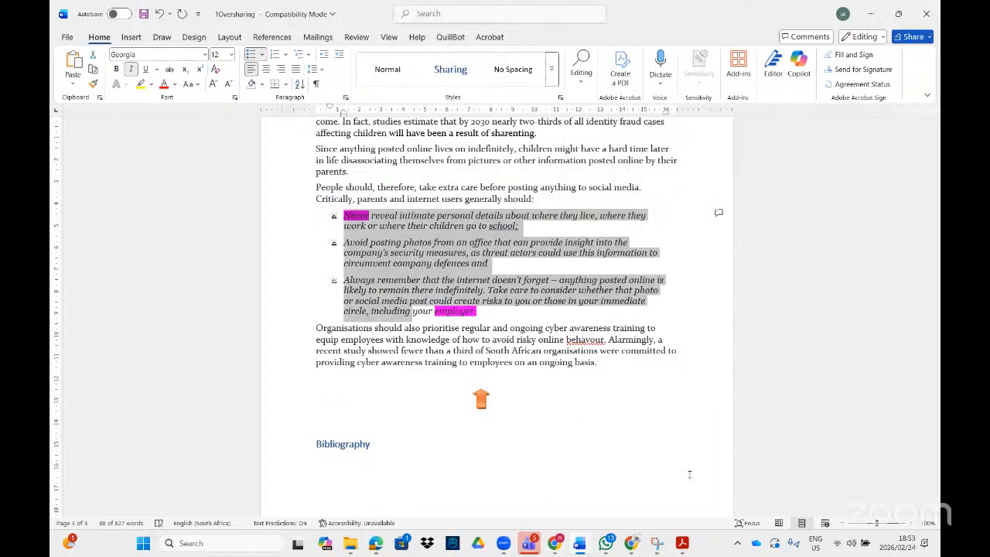
- Consult the task PDF for the spacing and set the bulleted list's text indent to 1 cm in Adjust List Indents
{"action": "left_click", "coordinate": [683, 544]}
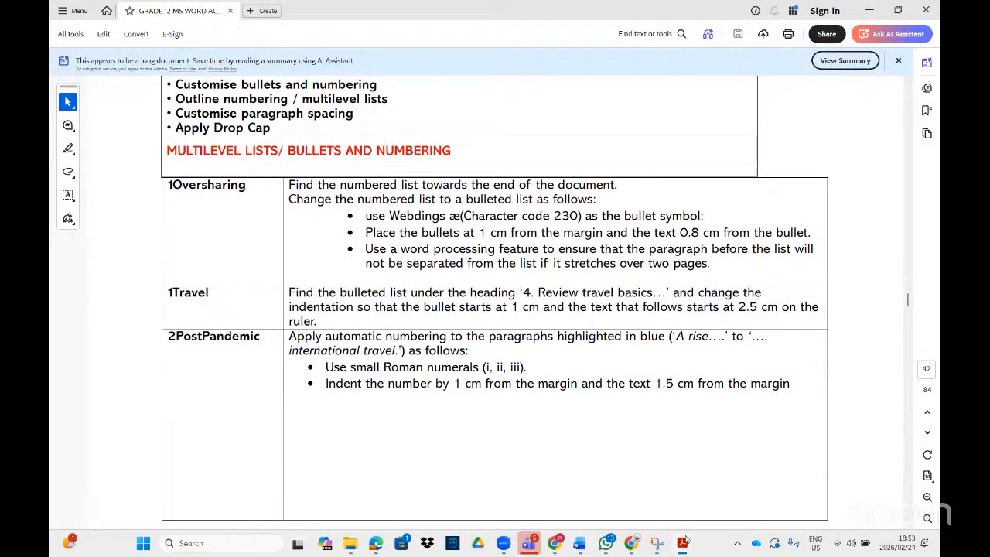
{"action": "left_click", "coordinate": [683, 544]}
{"action": "left_click", "coordinate": [334, 221]}
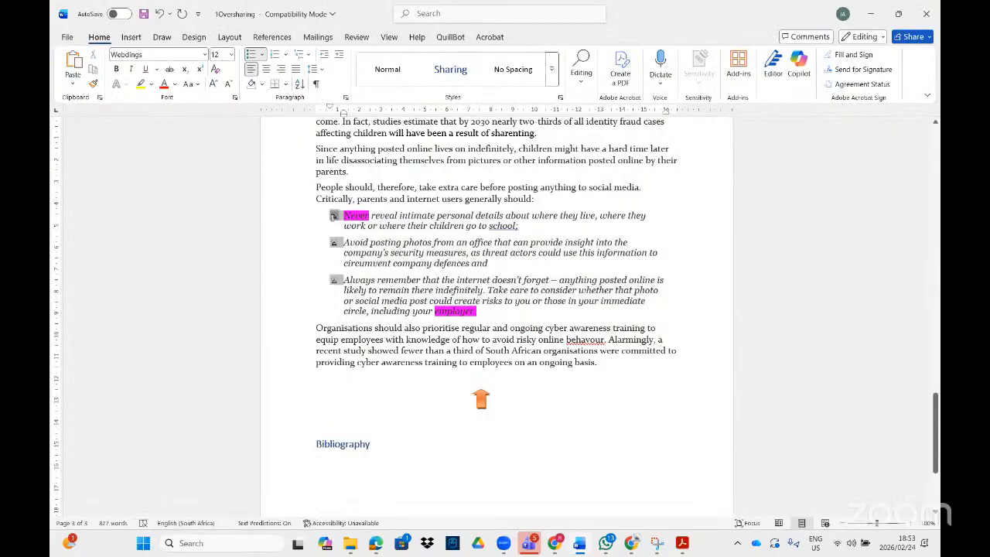
{"action": "right_click", "coordinate": [334, 222]}
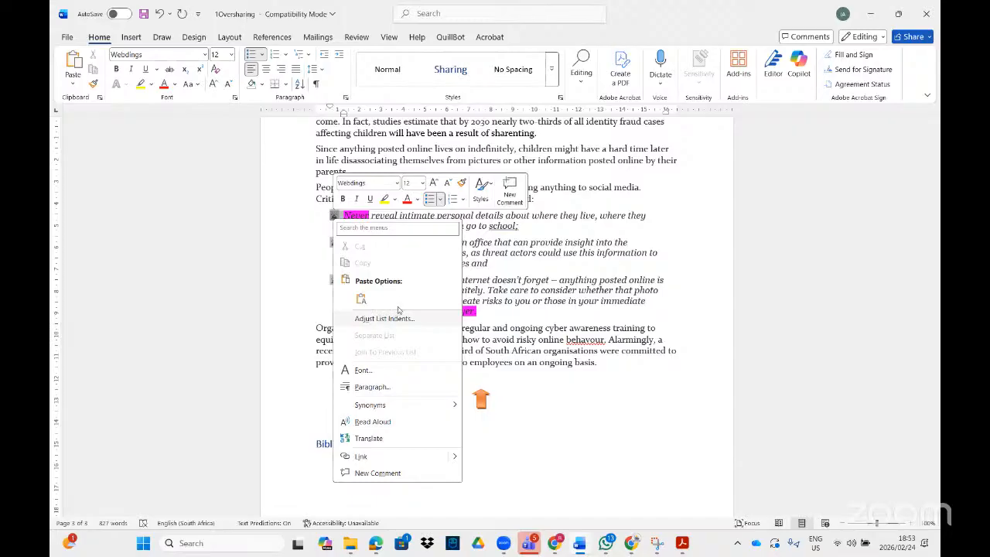
{"action": "left_click", "coordinate": [387, 319]}
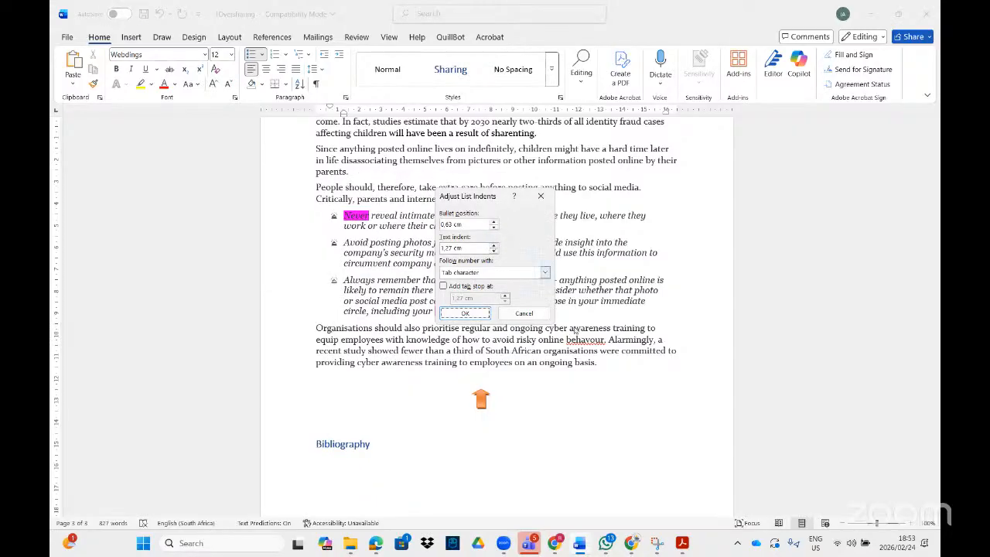
{"action": "left_click", "coordinate": [679, 544]}
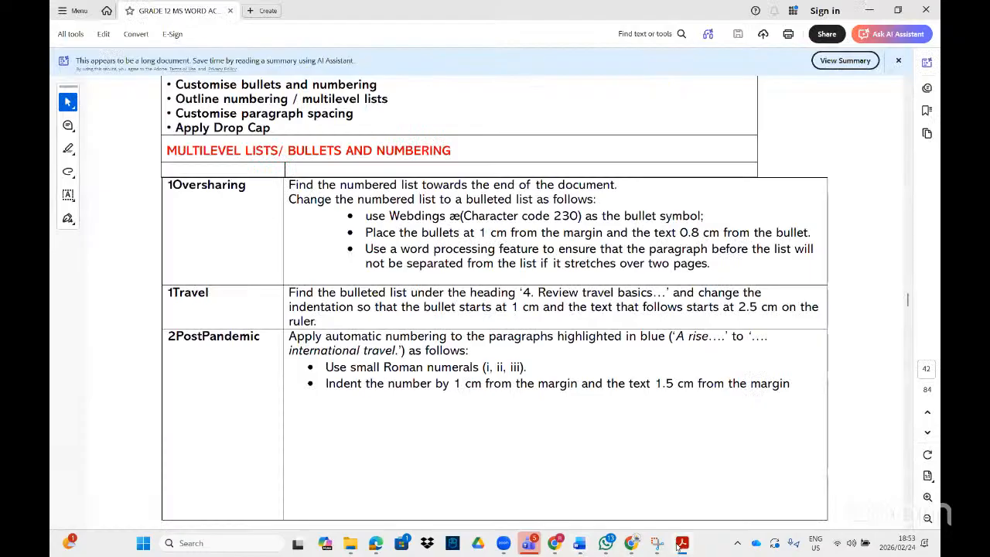
{"action": "left_click", "coordinate": [676, 544]}
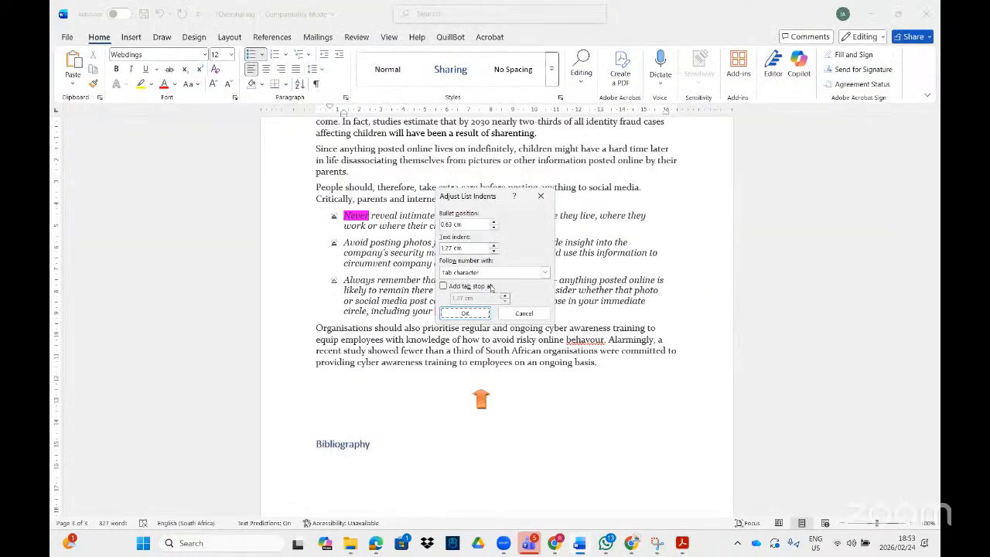
{"action": "left_click", "coordinate": [494, 251]}
{"action": "left_click", "coordinate": [494, 250]}
{"action": "left_click", "coordinate": [494, 250]}
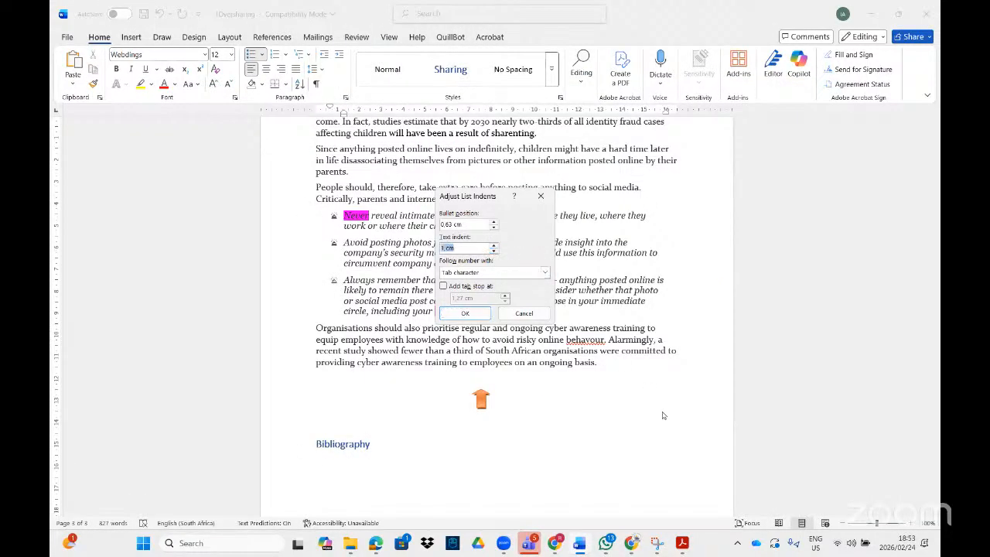
- Set the bullet position to 0.8 cm and apply the list indents
{"action": "left_click", "coordinate": [682, 545]}
{"action": "left_click", "coordinate": [682, 546]}
{"action": "left_click", "coordinate": [494, 222]}
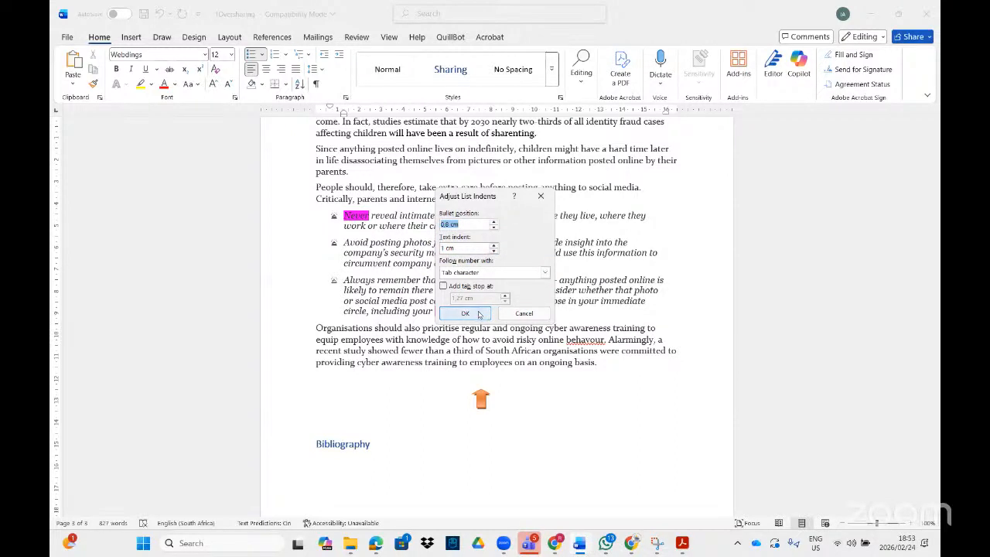
{"action": "left_click", "coordinate": [465, 313]}
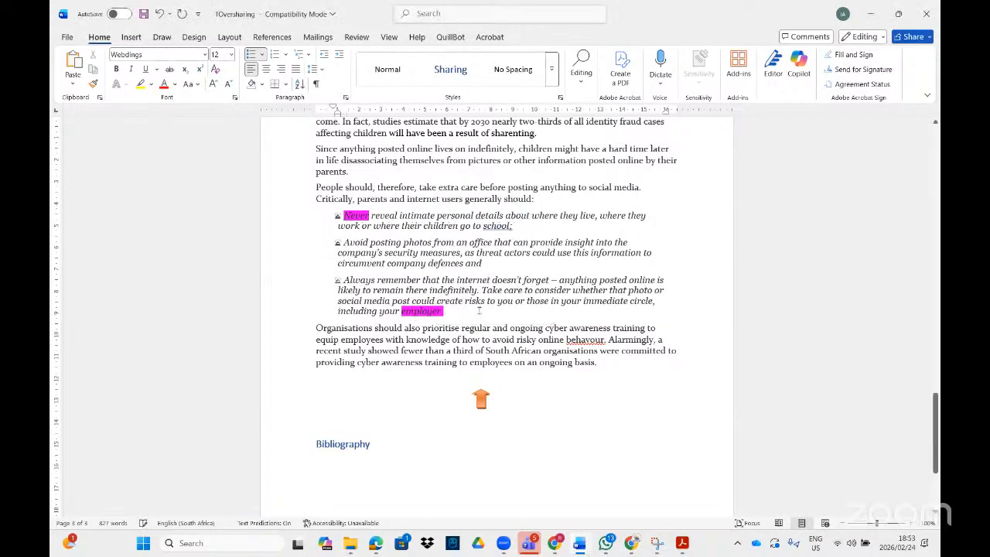
- Check the bullet and text positions of the list against the ruler
{"action": "left_click", "coordinate": [337, 215]}
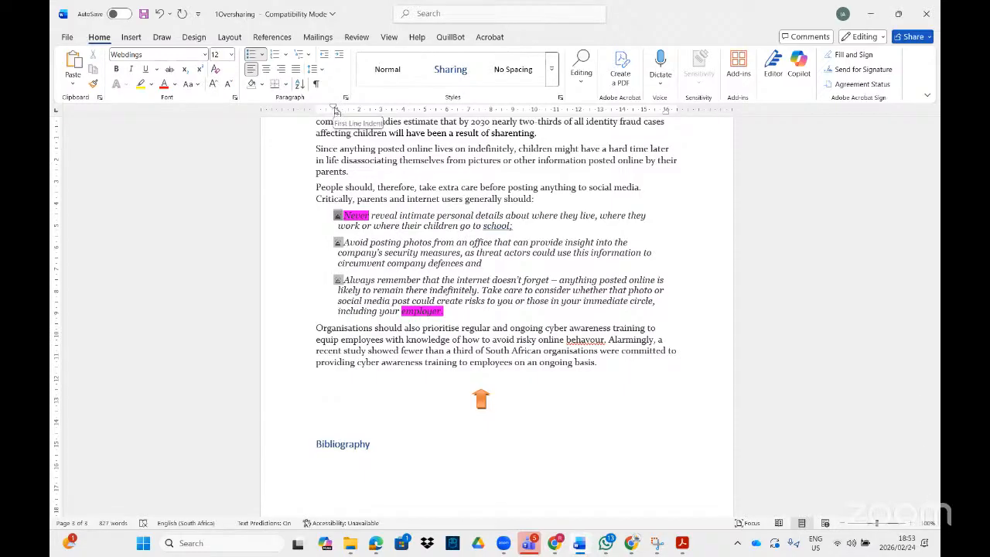
{"action": "left_click", "coordinate": [353, 215]}
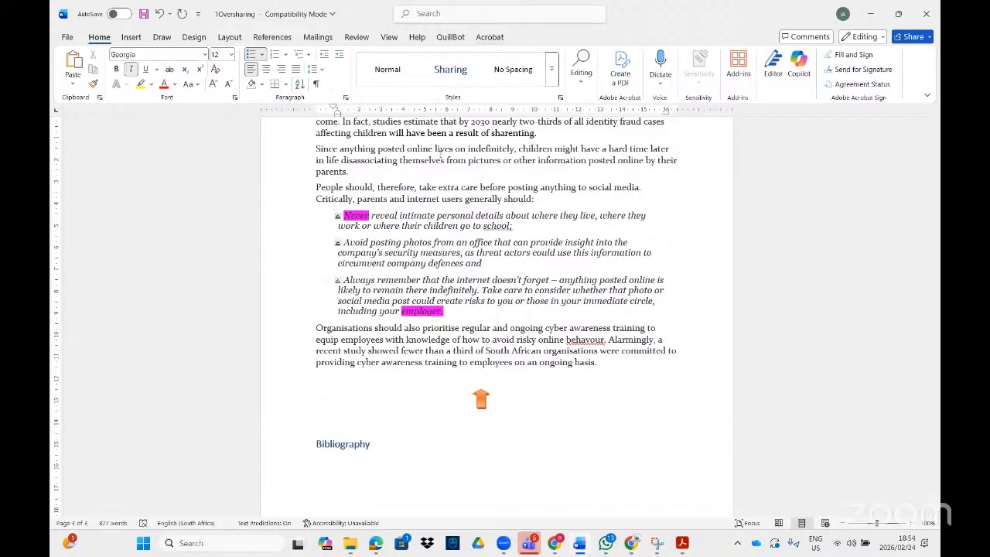
{"action": "scroll", "coordinate": [530, 246], "scroll_direction": "down", "scroll_amount": 3}
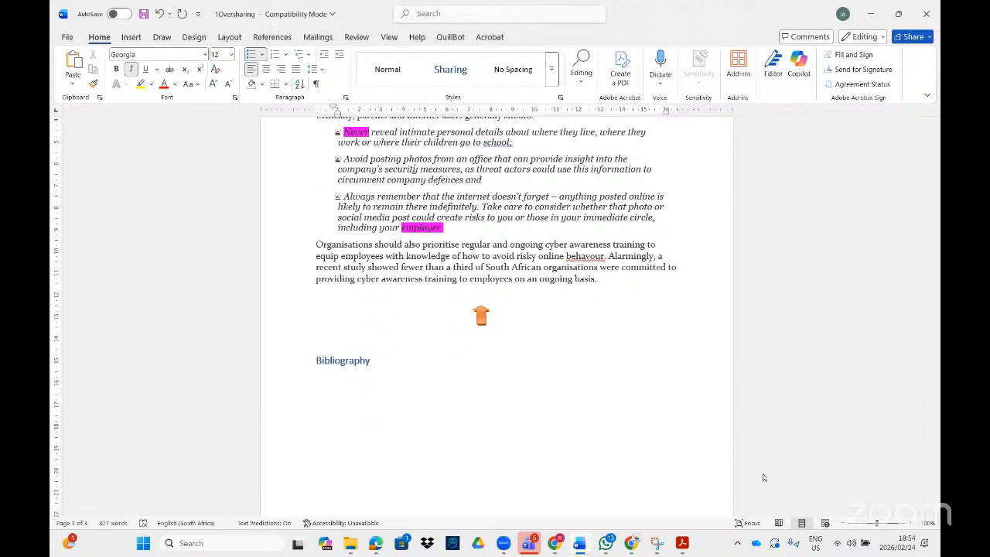
- Consult the task PDF for the keep-together requirement and select the paragraph before the bulleted list together with its three bullets
{"action": "key", "text": "alt+Tab"}
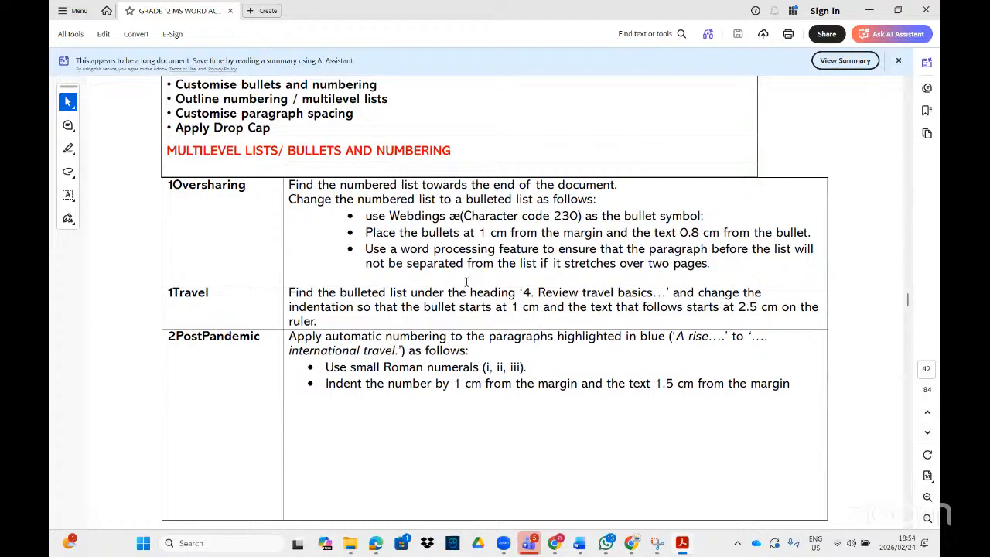
{"action": "left_click", "coordinate": [682, 543]}
{"action": "scroll", "coordinate": [405, 234], "scroll_direction": "up", "scroll_amount": 3}
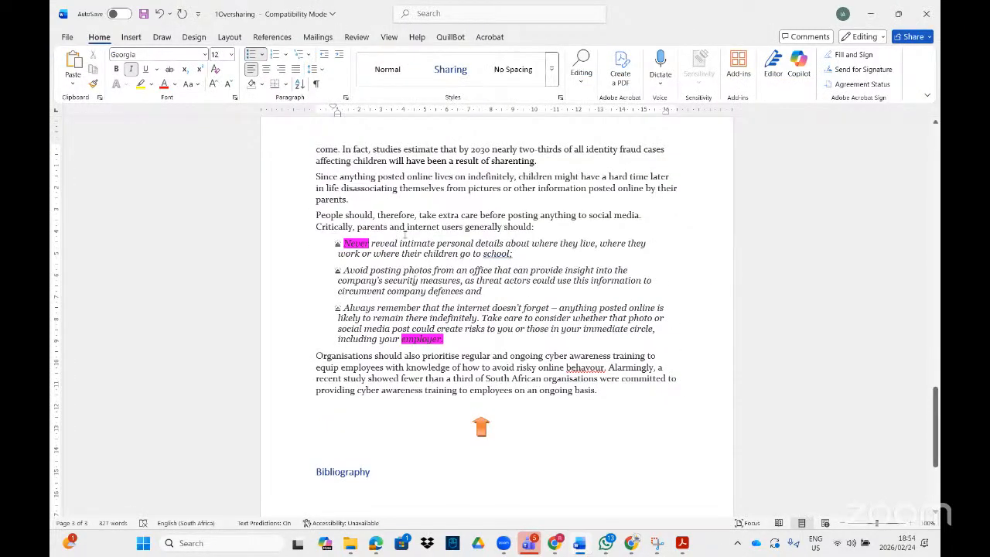
{"action": "left_click_drag", "start_coordinate": [315, 215], "coordinate": [451, 339]}
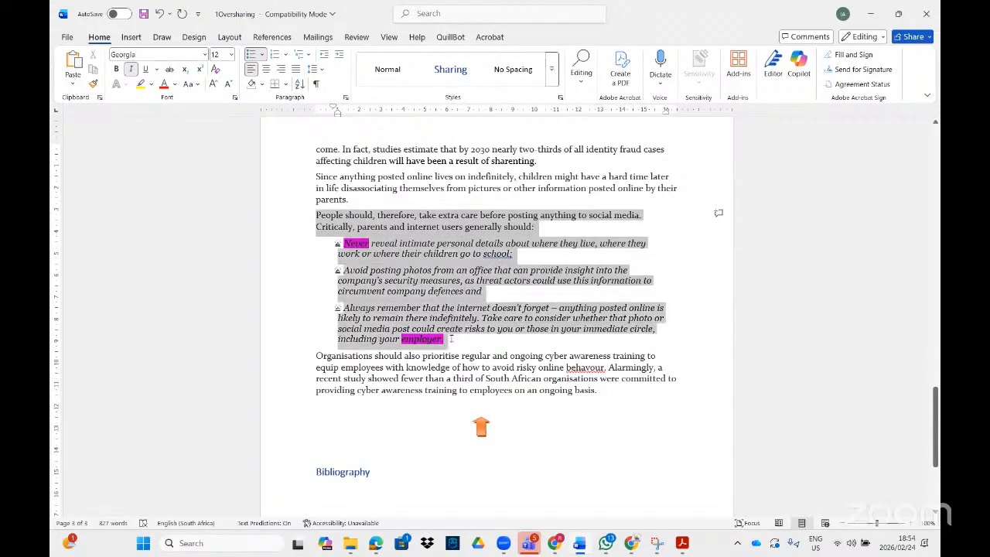
{"action": "left_click", "coordinate": [879, 525]}
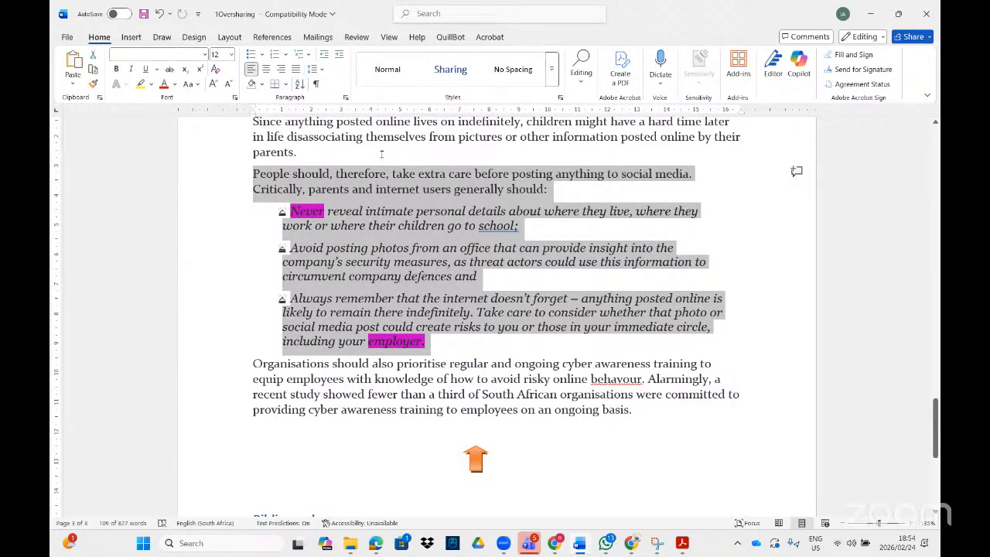
- Apply Keep lines together and Keep with next to the selected paragraph and list in the Paragraph settings
{"action": "left_click", "coordinate": [346, 99]}
{"action": "left_click", "coordinate": [615, 99]}
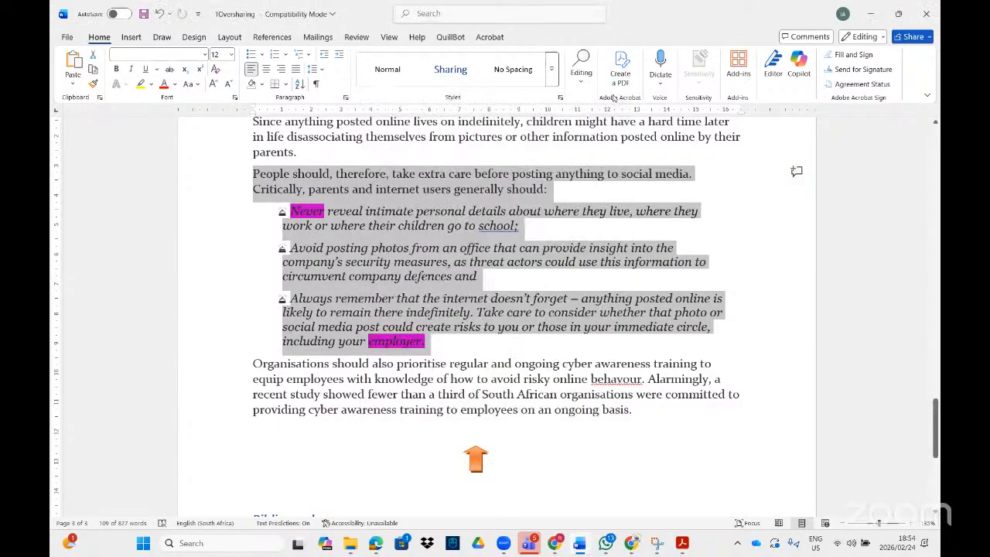
{"action": "left_click", "coordinate": [422, 13]}
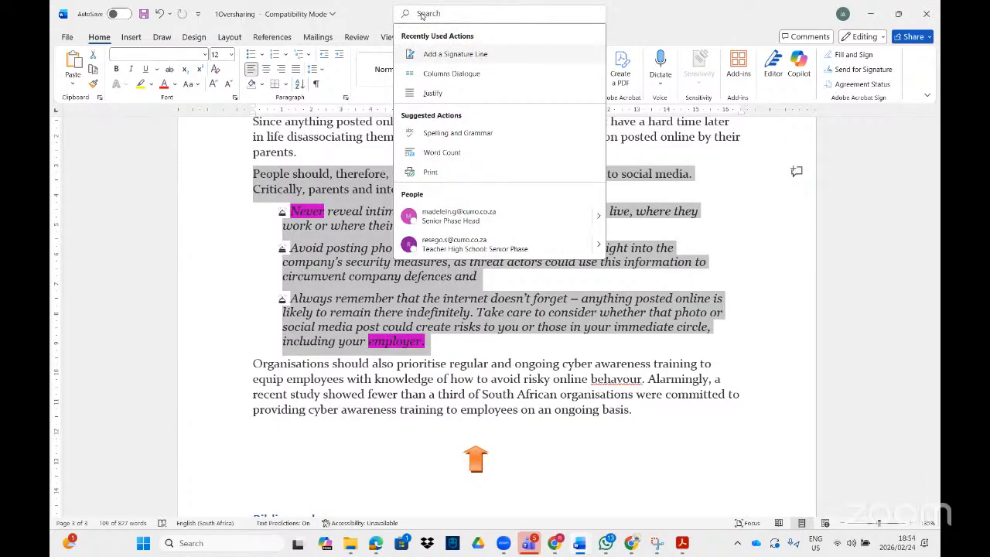
{"action": "type", "text": "para"}
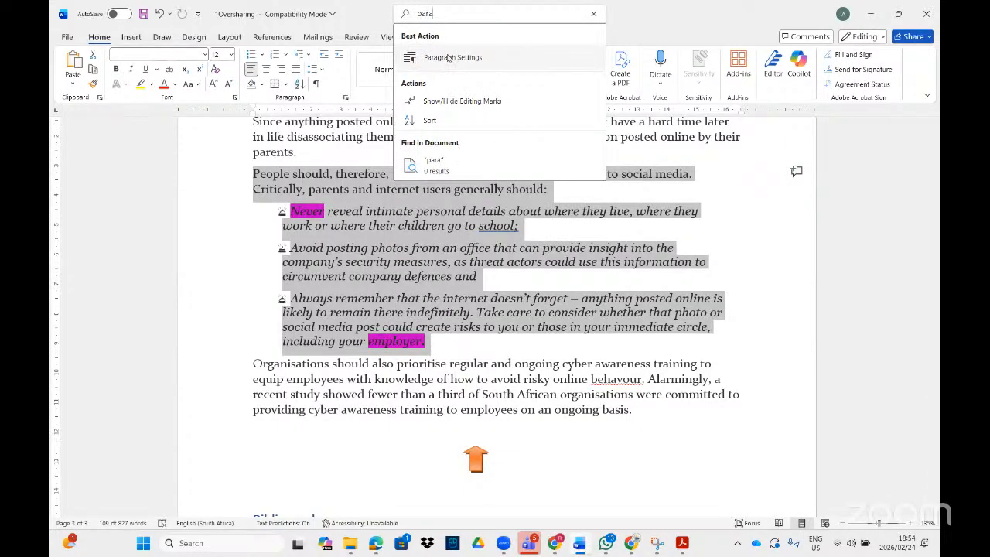
{"action": "left_click", "coordinate": [449, 58]}
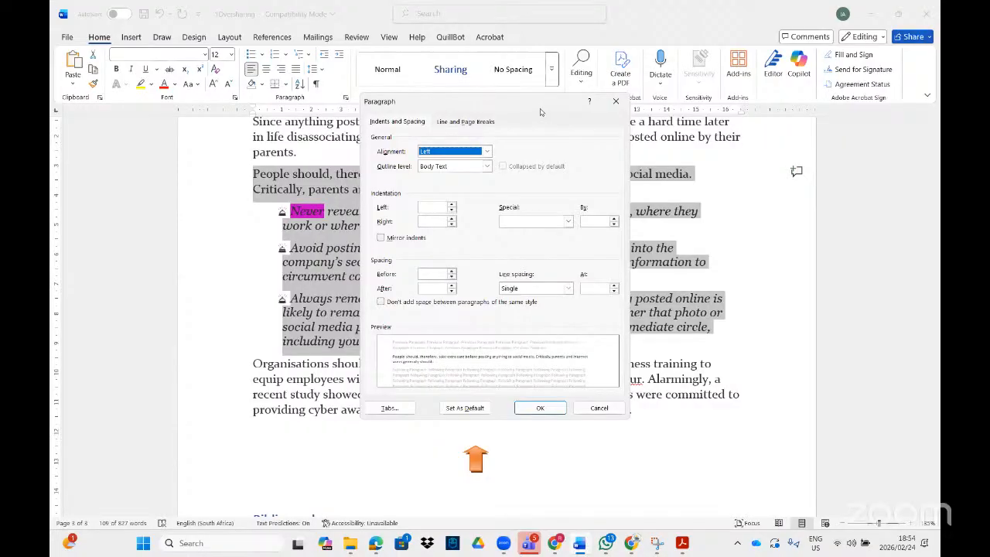
{"action": "left_click_drag", "start_coordinate": [539, 107], "coordinate": [554, 92]}
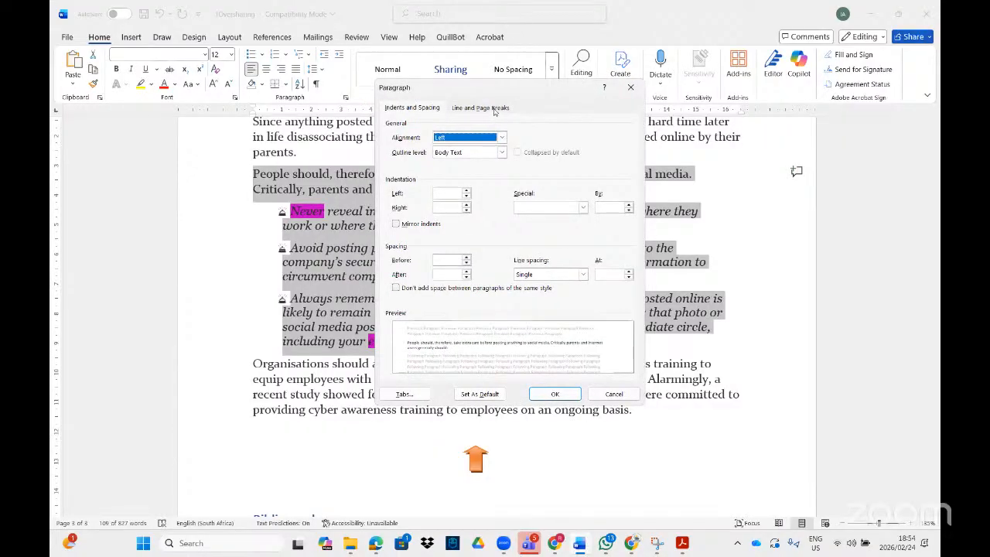
{"action": "left_click", "coordinate": [496, 110]}
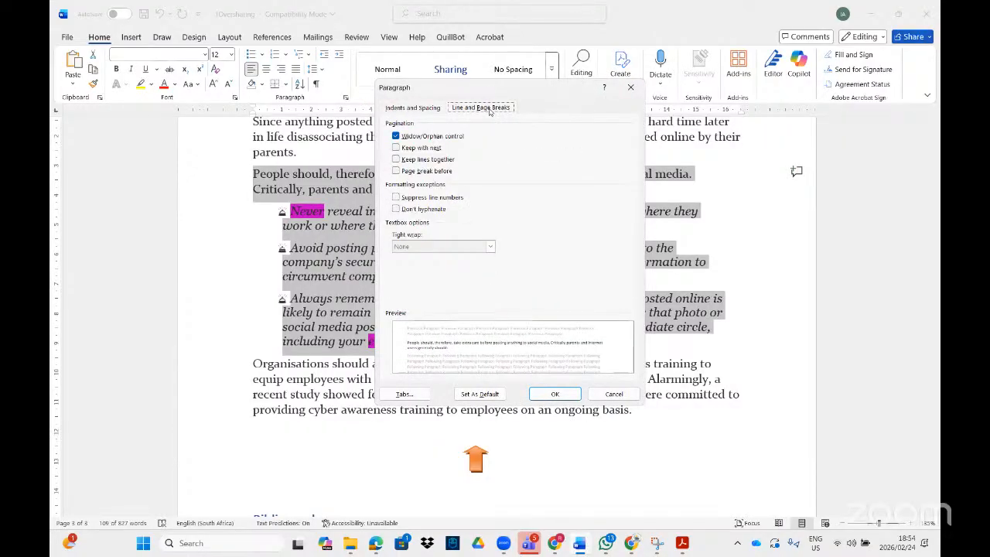
{"action": "left_click", "coordinate": [430, 161]}
{"action": "left_click", "coordinate": [434, 149]}
{"action": "left_click", "coordinate": [545, 395]}
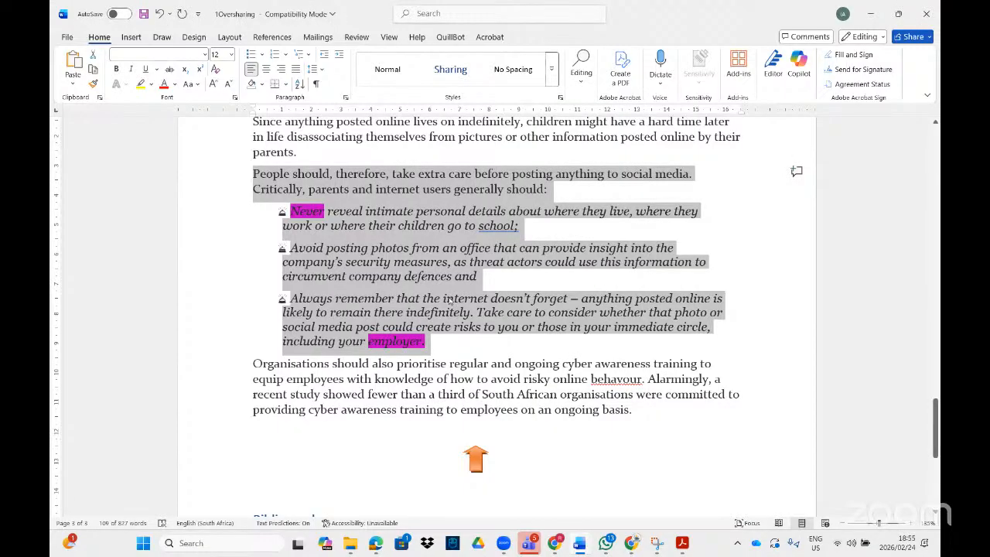
- Consult the task PDF for the next exercise and open the 1Travel document in Word
{"action": "left_click", "coordinate": [682, 543]}
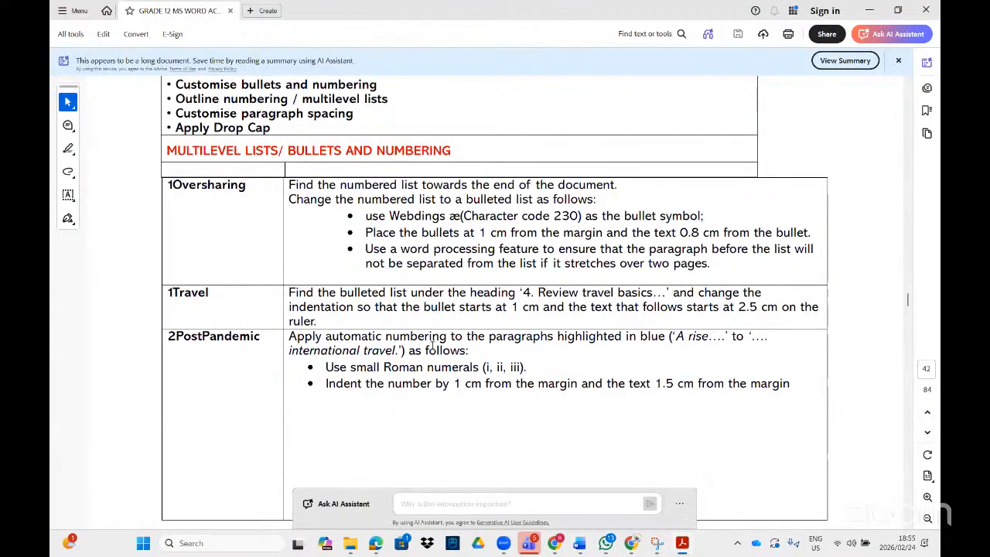
{"action": "scroll", "coordinate": [429, 345], "scroll_direction": "down", "scroll_amount": 1}
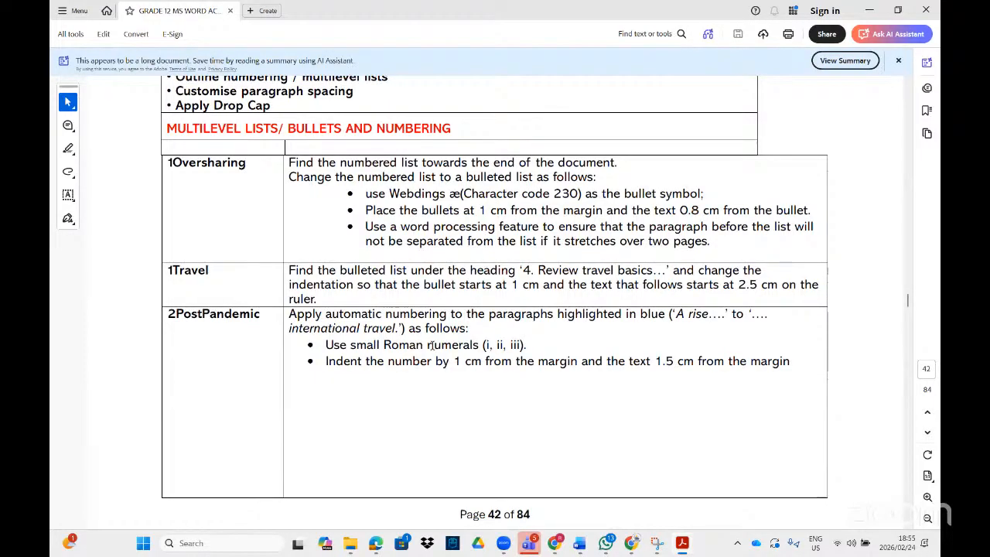
{"action": "left_click", "coordinate": [143, 544]}
{"action": "type", "text": "1travel"}
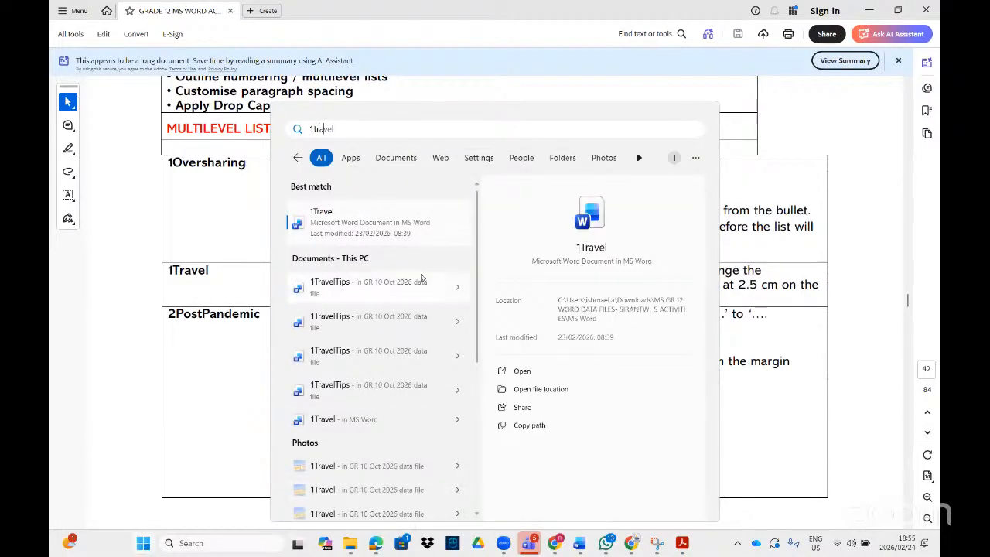
{"action": "left_click", "coordinate": [418, 230]}
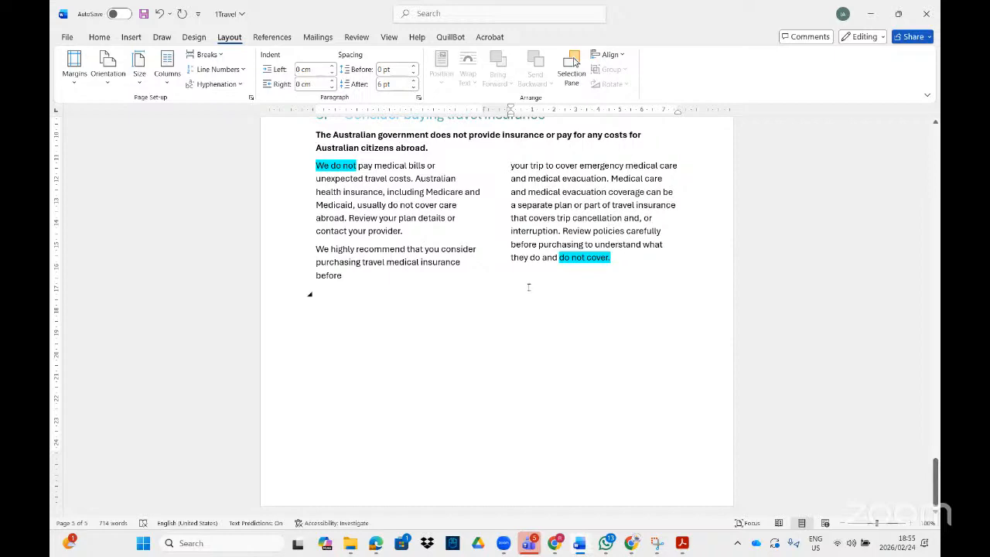
- Review the 1Travel indentation instruction in the task PDF and locate the bulleted list under the heading "4. Review travel basics"
{"action": "left_click", "coordinate": [683, 544]}
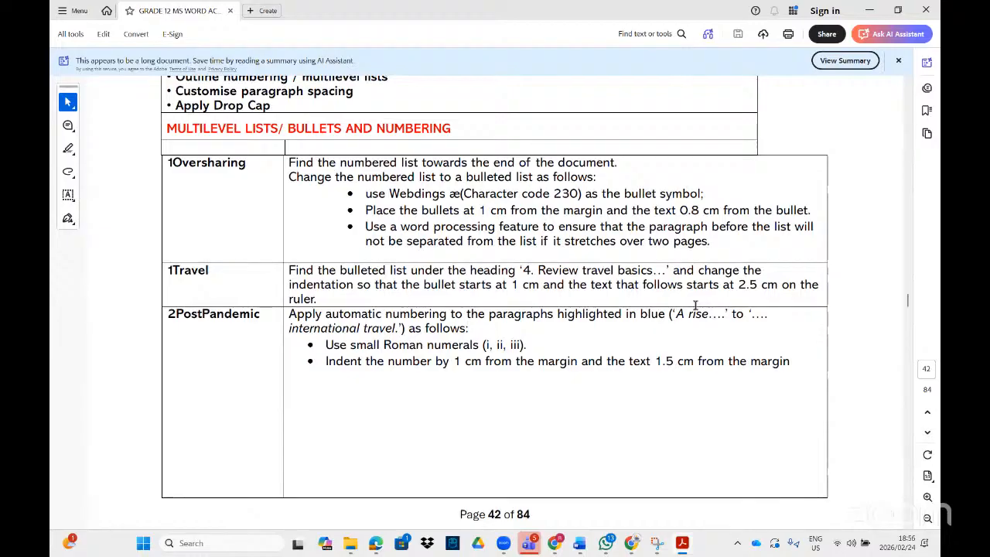
{"action": "left_click", "coordinate": [682, 544]}
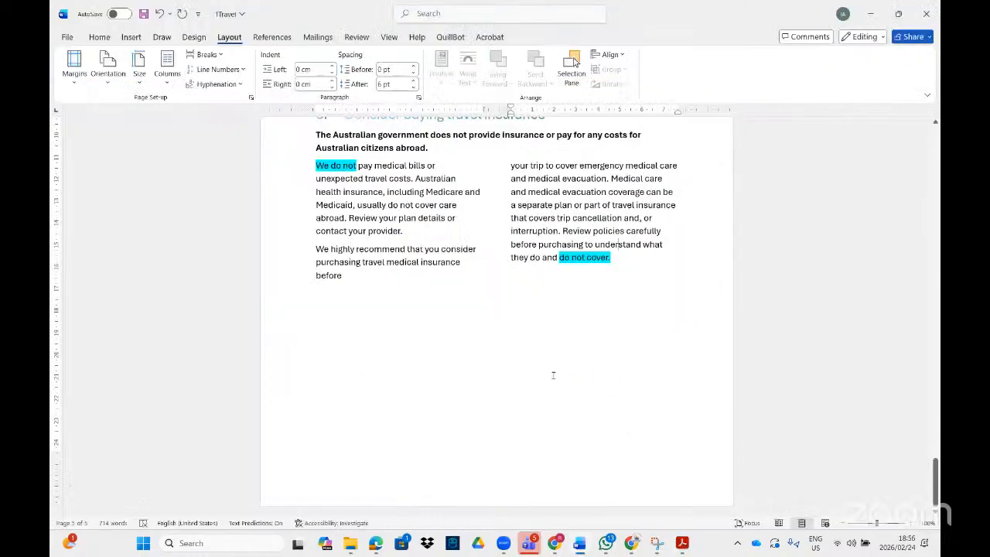
{"action": "scroll", "coordinate": [543, 381], "scroll_direction": "up", "scroll_amount": 10}
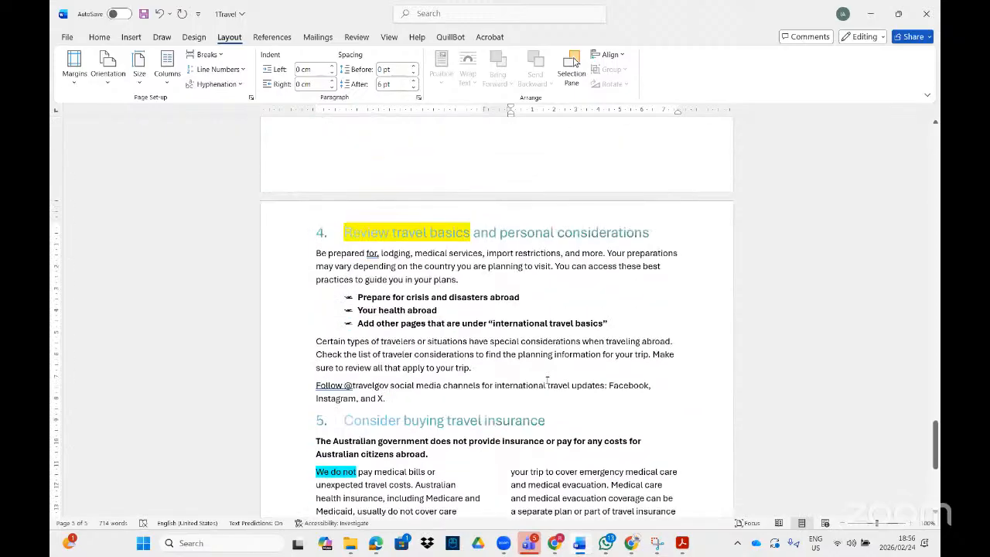
{"action": "scroll", "coordinate": [534, 385], "scroll_direction": "up", "scroll_amount": 1}
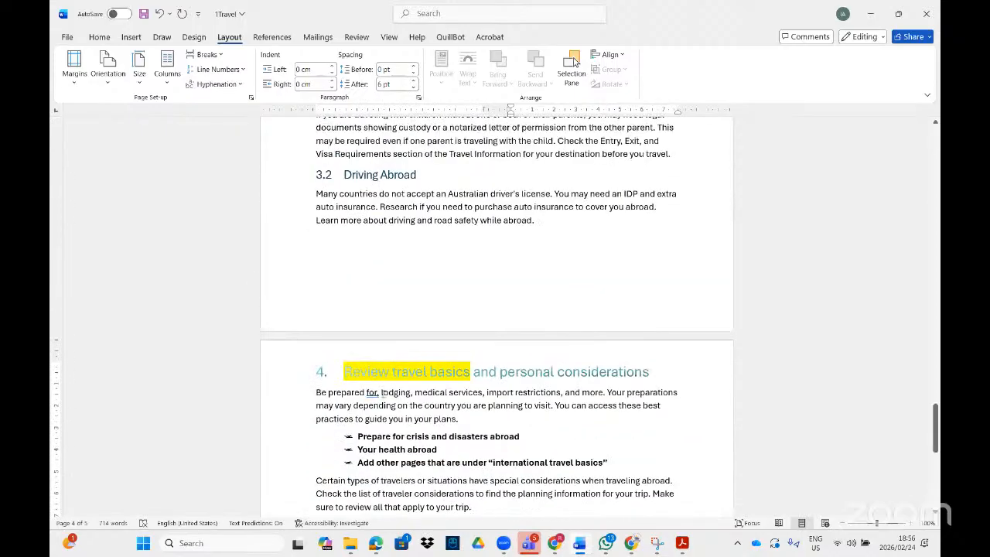
{"action": "left_click", "coordinate": [321, 372]}
{"action": "left_click_drag", "start_coordinate": [358, 437], "coordinate": [399, 462]}
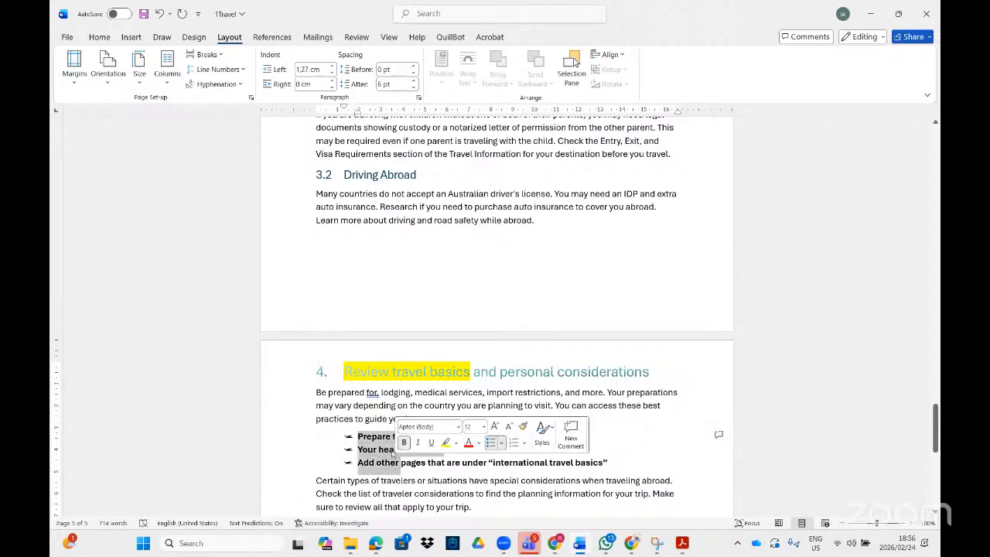
{"action": "left_click", "coordinate": [682, 549]}
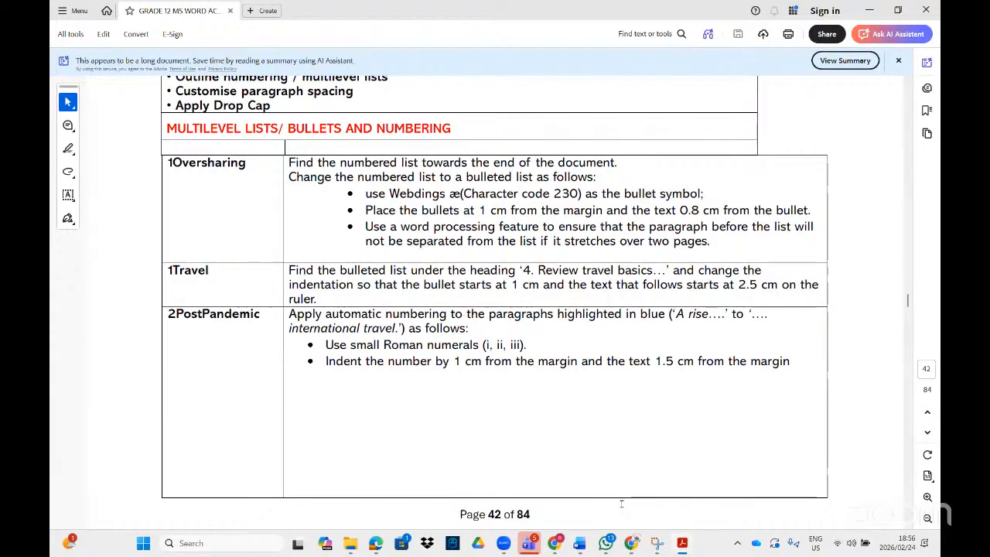
{"action": "left_click", "coordinate": [682, 543]}
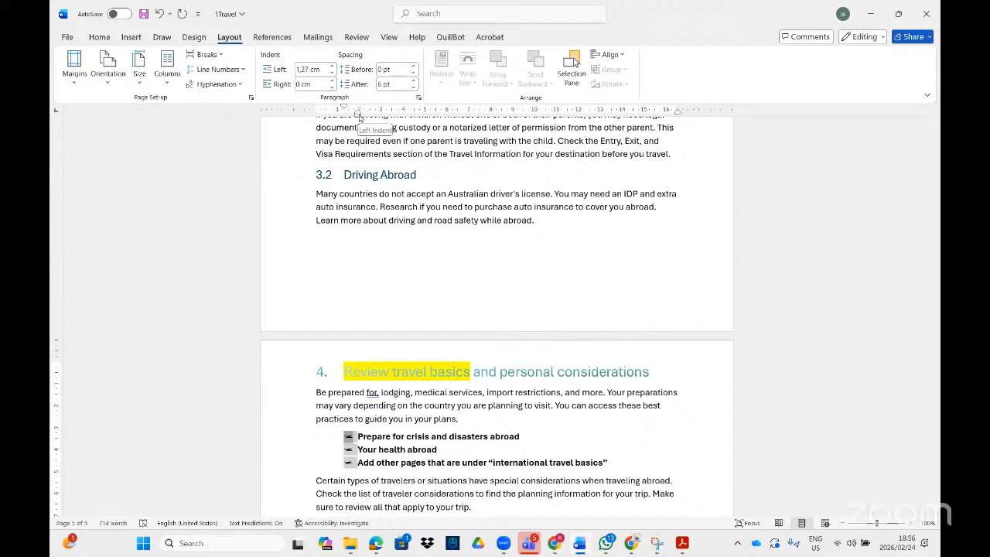
- Set the bullet position and left indent of all three list items under heading 4 to 1 cm on the ruler
{"action": "left_click_drag", "start_coordinate": [357, 114], "coordinate": [337, 115]}
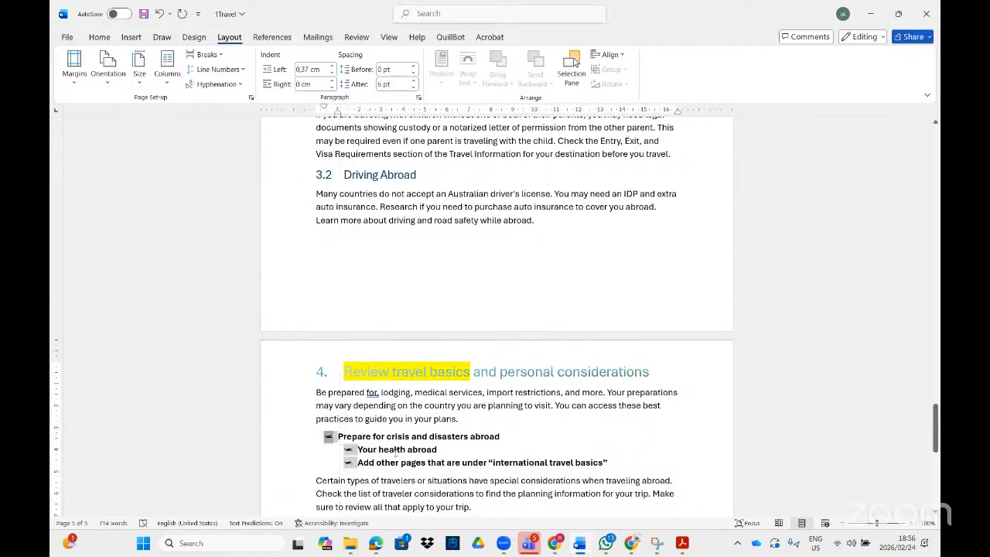
{"action": "left_click", "coordinate": [349, 462]}
{"action": "left_click_drag", "start_coordinate": [325, 110], "coordinate": [338, 111]}
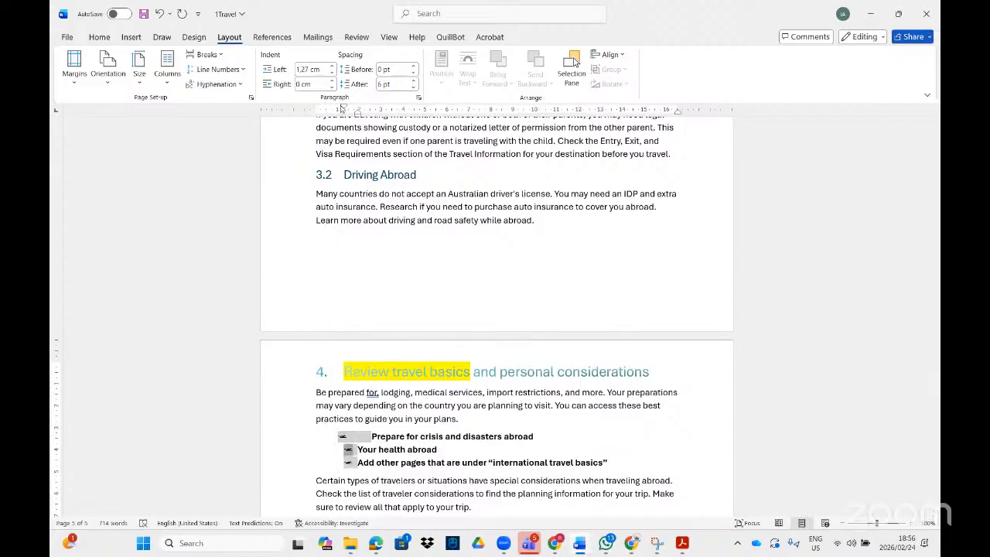
{"action": "mouse_move", "coordinate": [343, 110]}
{"action": "left_mouse_down"}
{"action": "mouse_move", "coordinate": [354, 116]}
{"action": "mouse_move", "coordinate": [325, 110]}
{"action": "mouse_move", "coordinate": [337, 111]}
{"action": "left_mouse_up"}
{"action": "left_click", "coordinate": [349, 462]}
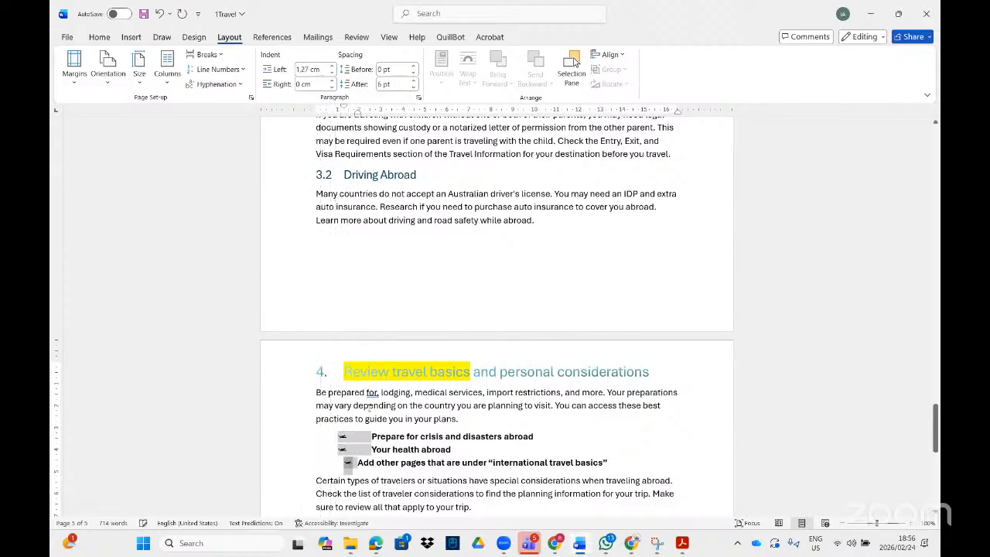
{"action": "mouse_move", "coordinate": [359, 115]}
{"action": "left_mouse_down"}
{"action": "mouse_move", "coordinate": [327, 108]}
{"action": "mouse_move", "coordinate": [338, 109]}
{"action": "left_mouse_up"}
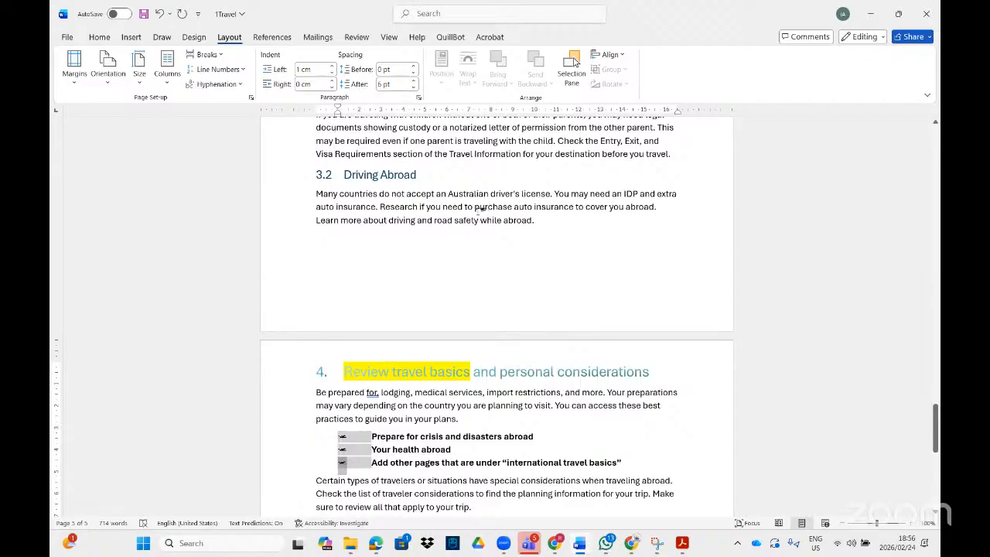
- Select the text of the three list items and place a tab stop at about 3 cm on the ruler
{"action": "left_click", "coordinate": [377, 438]}
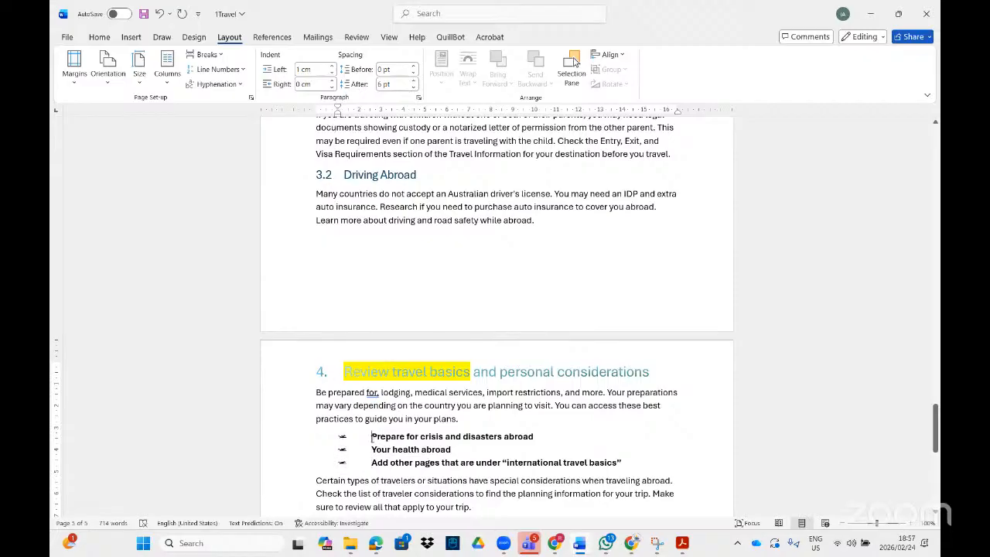
{"action": "left_click_drag", "start_coordinate": [372, 436], "coordinate": [388, 464]}
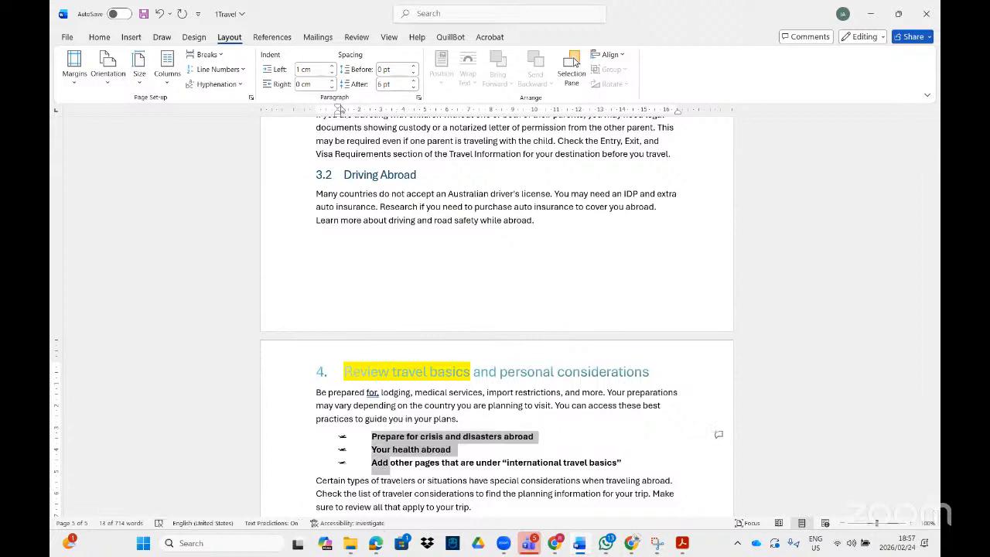
{"action": "mouse_move", "coordinate": [338, 114]}
{"action": "left_mouse_down"}
{"action": "mouse_move", "coordinate": [348, 117]}
{"action": "mouse_move", "coordinate": [338, 114]}
{"action": "left_mouse_up"}
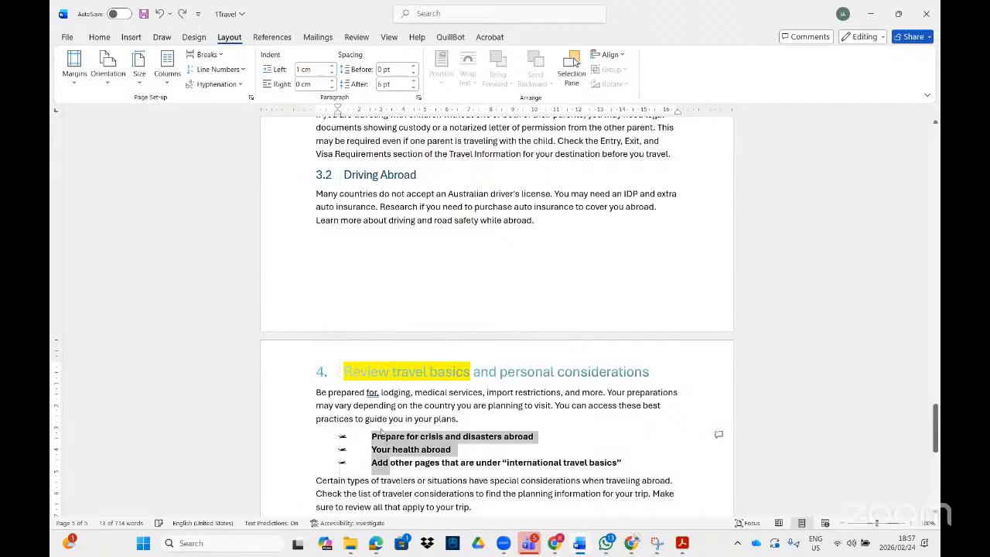
{"action": "double_click", "coordinate": [386, 441]}
{"action": "left_click", "coordinate": [438, 458]}
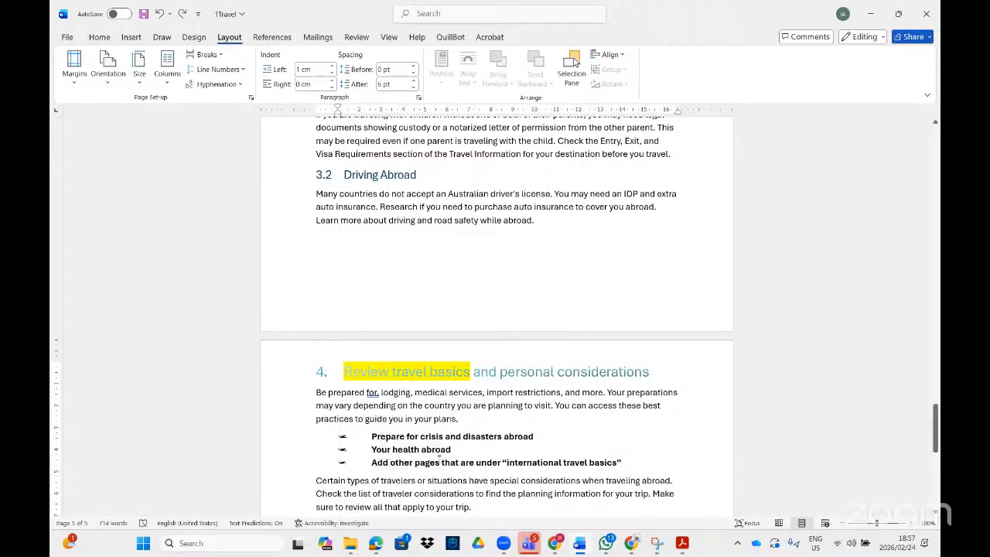
{"action": "left_click_drag", "start_coordinate": [454, 461], "coordinate": [374, 437]}
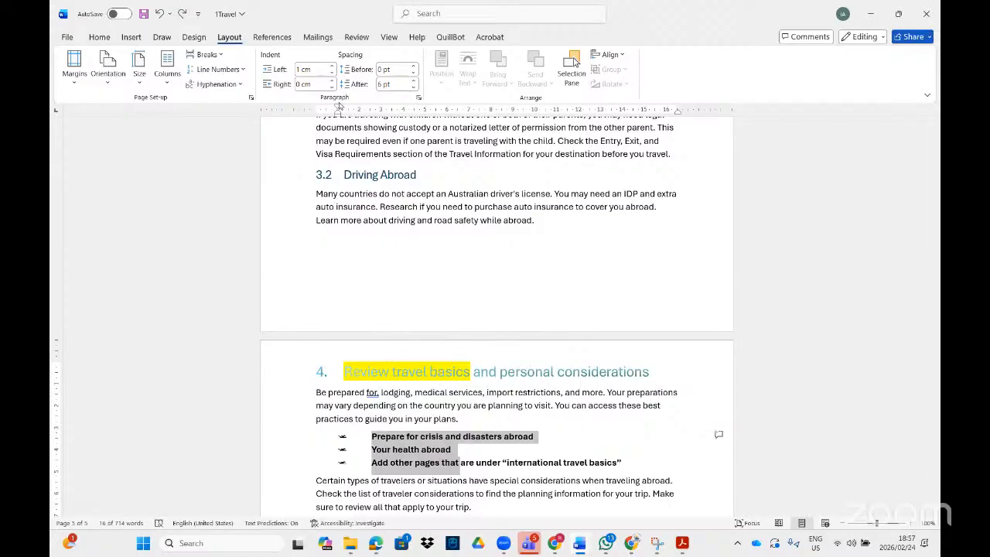
{"action": "left_click_drag", "start_coordinate": [340, 108], "coordinate": [338, 108]}
{"action": "left_click", "coordinate": [379, 113]}
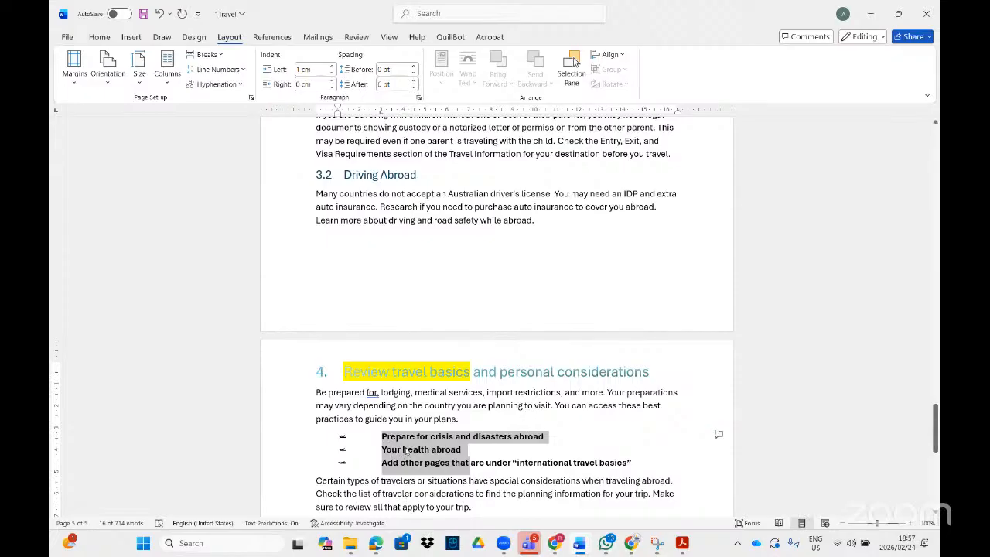
- Check the bullet and text positions against the ruler and undo the last tab stop
{"action": "left_click", "coordinate": [341, 440]}
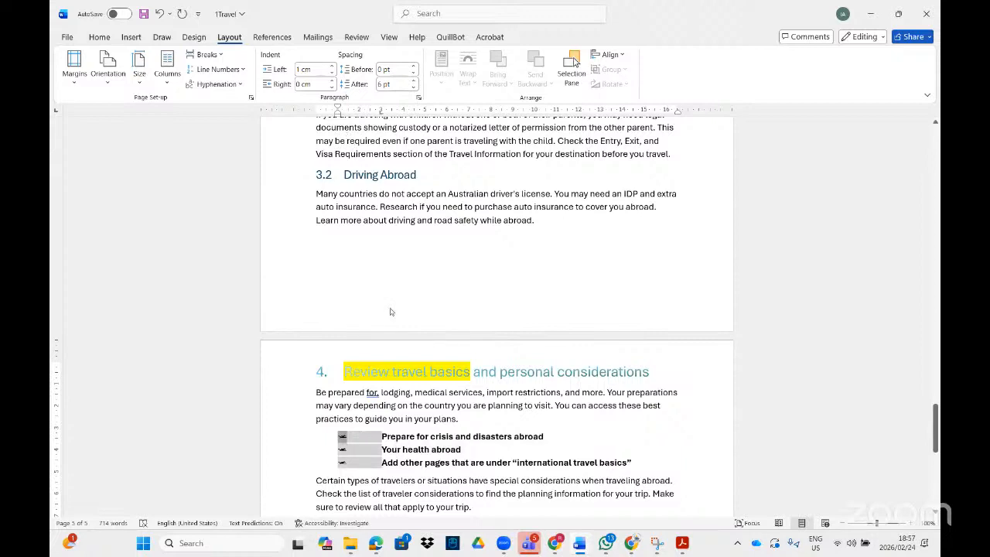
{"action": "left_click", "coordinate": [413, 447]}
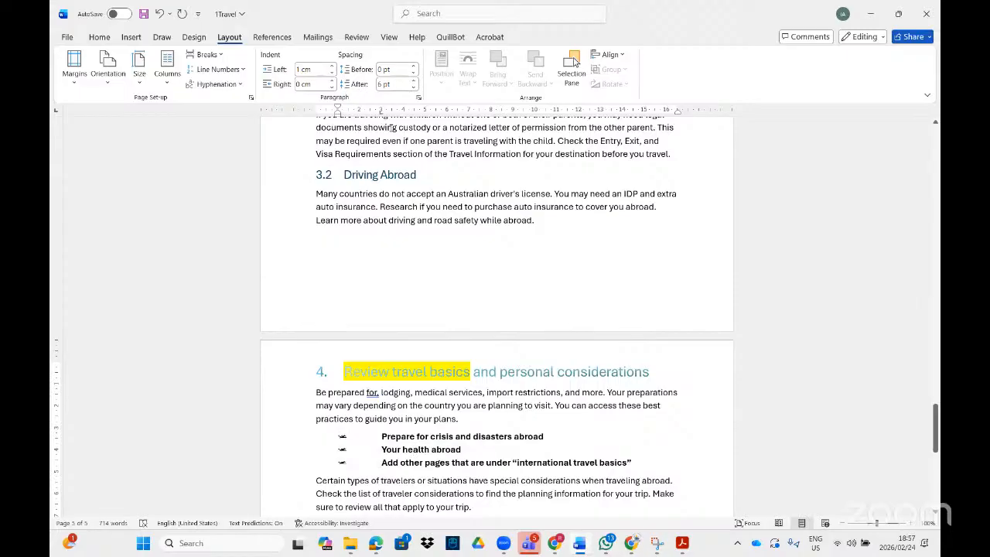
{"action": "key", "text": "ctrl+z"}
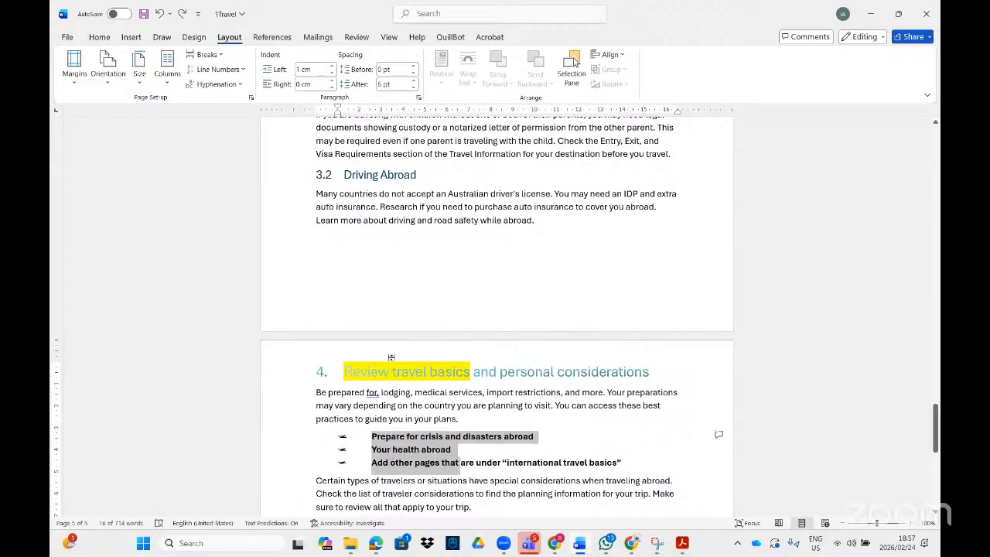
- Place a tab stop at about 2.5 cm on the ruler for the three list items under heading 4
{"action": "left_click", "coordinate": [370, 111]}
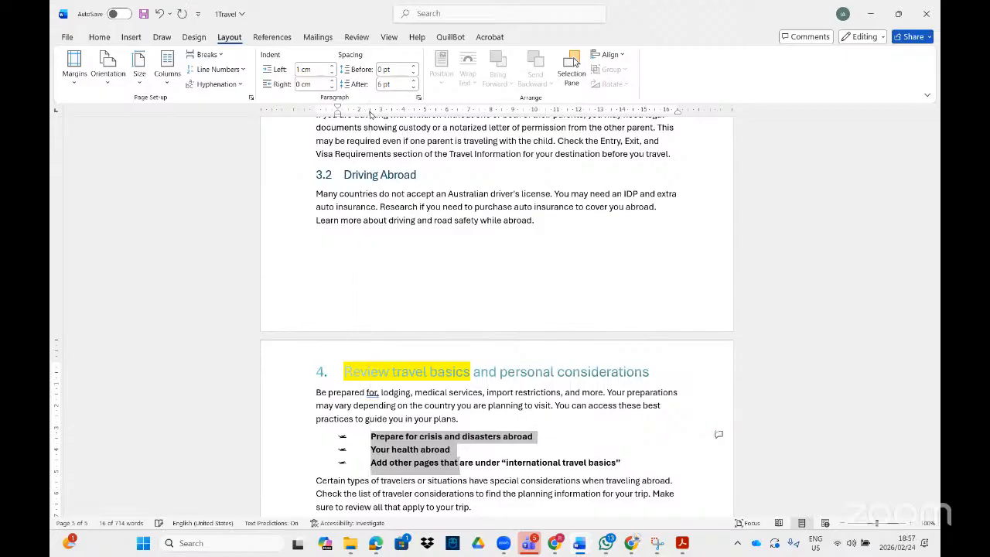
{"action": "left_click", "coordinate": [420, 435]}
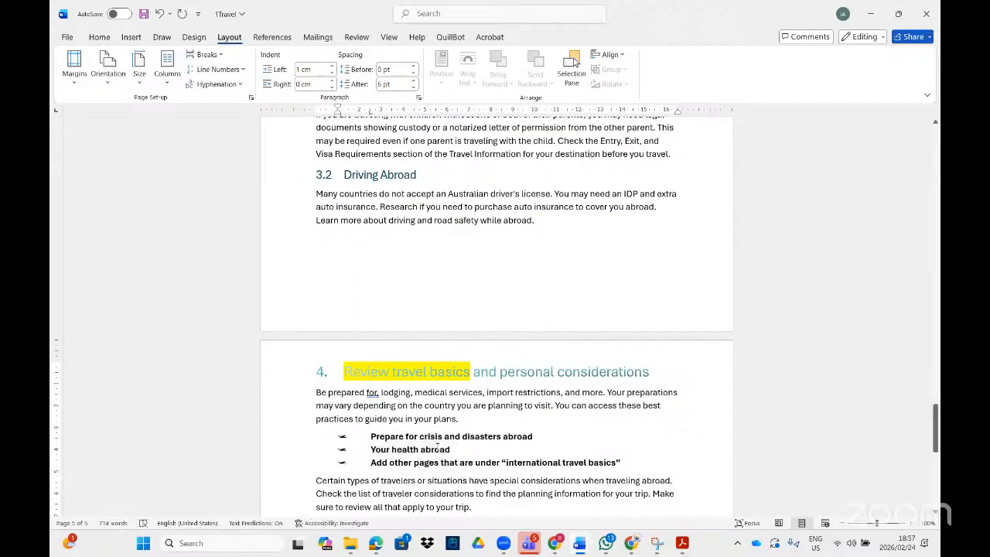
{"action": "scroll", "coordinate": [439, 448], "scroll_direction": "down", "scroll_amount": 5}
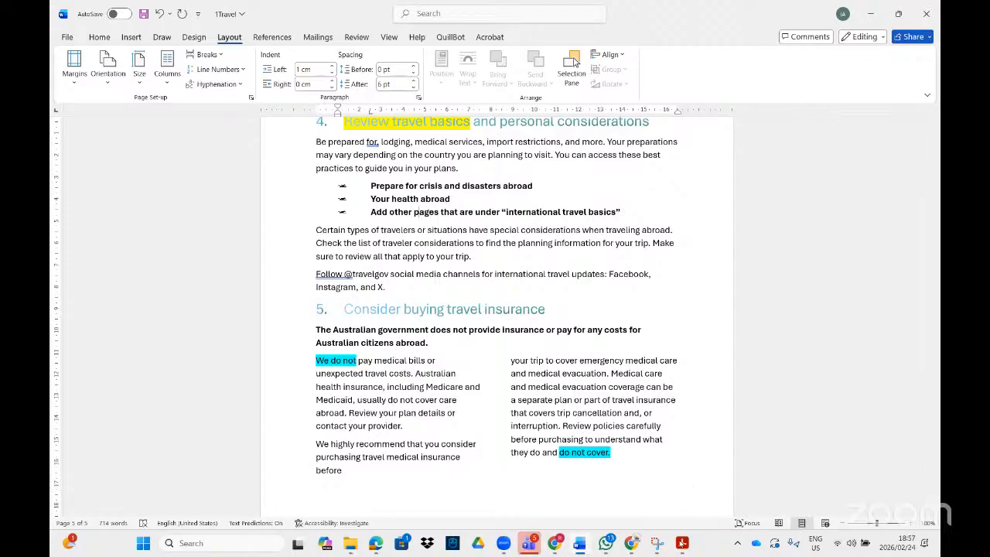
- Switch to the task PDF and review the 2PostPandemic numbering instruction below the 1Travel task
{"action": "left_click", "coordinate": [684, 544]}
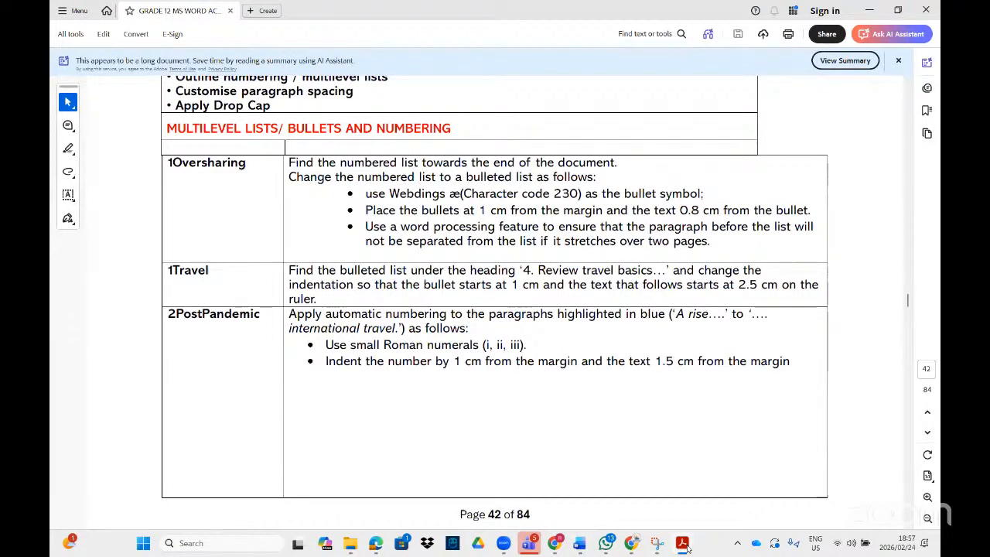
{"action": "scroll", "coordinate": [658, 395], "scroll_direction": "down", "scroll_amount": 2}
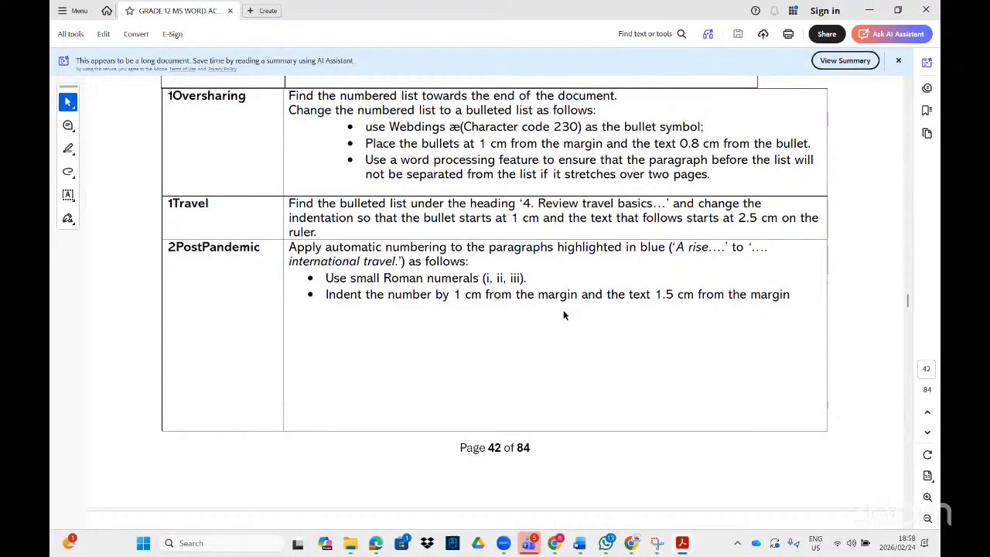
{"action": "scroll", "coordinate": [563, 309], "scroll_direction": "down", "scroll_amount": 5}
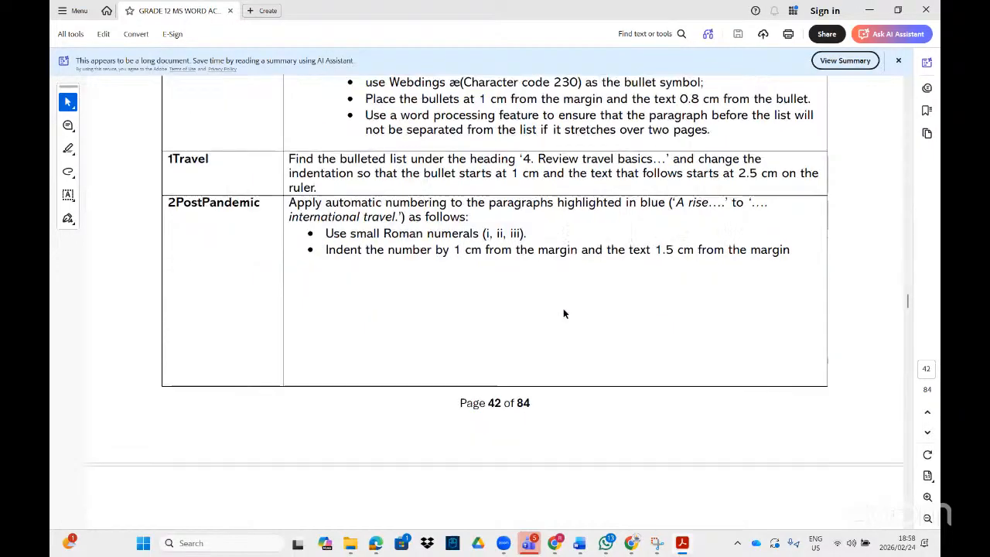
{"action": "scroll", "coordinate": [564, 318], "scroll_direction": "up", "scroll_amount": 2}
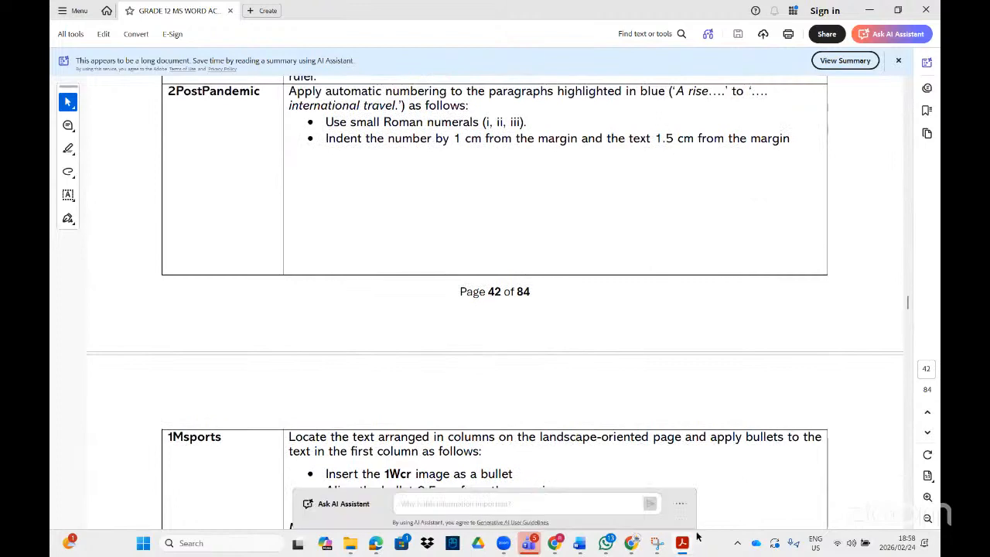
{"action": "left_click", "coordinate": [685, 544]}
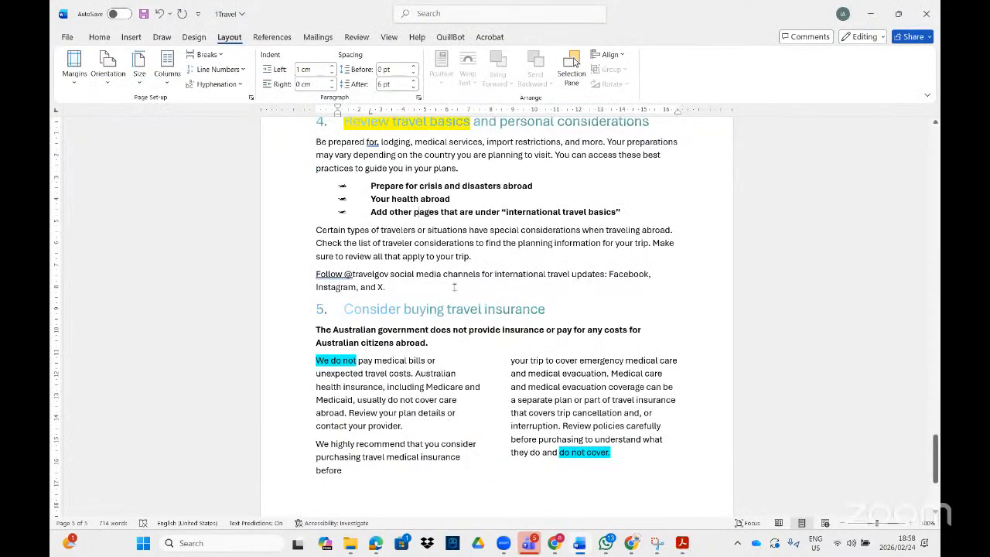
{"action": "right_click", "coordinate": [341, 187]}
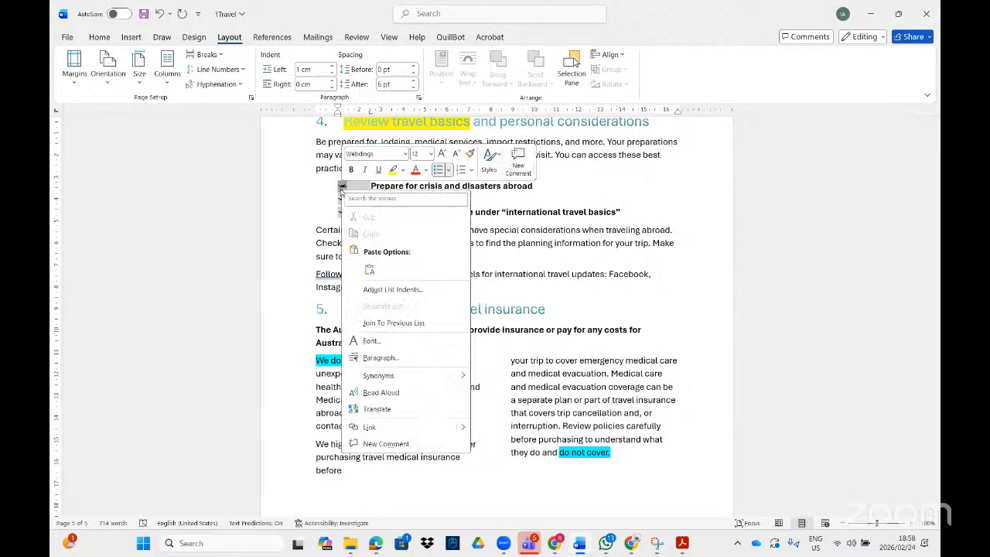
{"action": "left_click", "coordinate": [396, 291]}
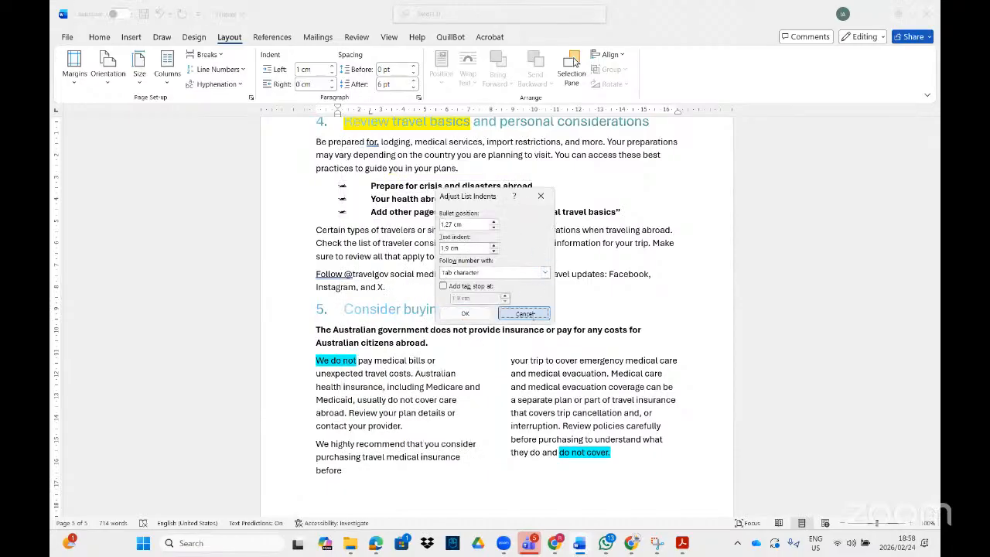
{"action": "left_click", "coordinate": [530, 314]}
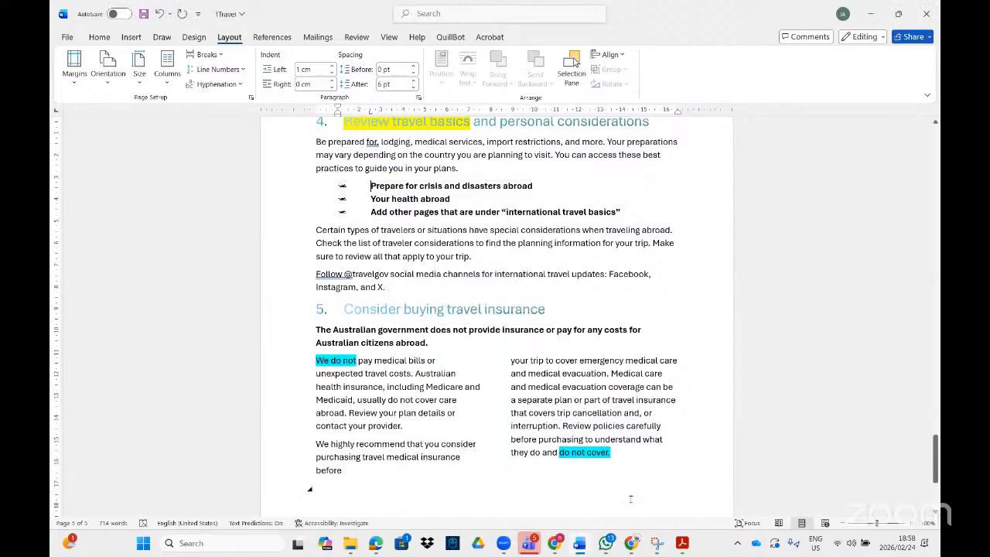
- Switch to the task PDF and read the 1Msports instructions on image bullets, together with the example picture
{"action": "left_click", "coordinate": [682, 543]}
{"action": "scroll", "coordinate": [430, 371], "scroll_direction": "down", "scroll_amount": 3}
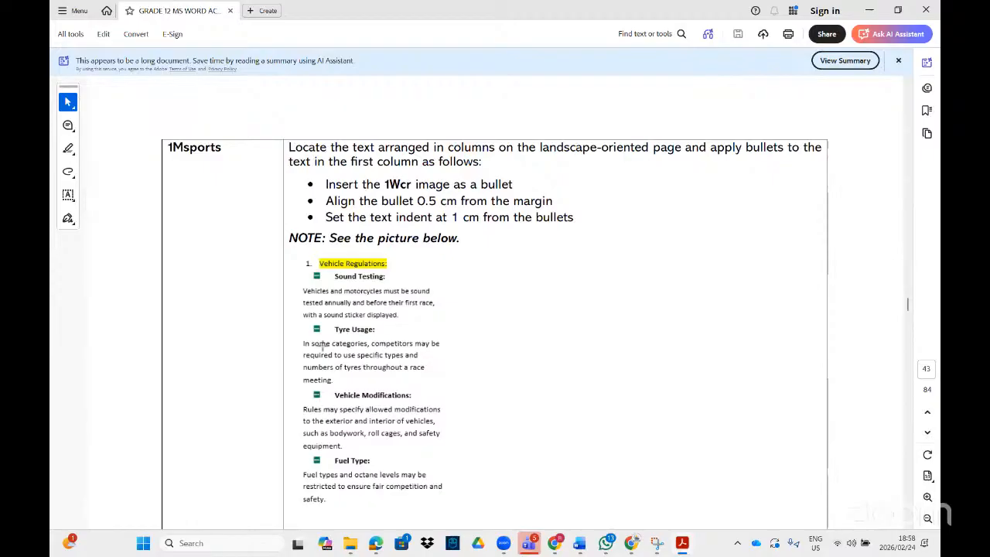
{"action": "scroll", "coordinate": [322, 346], "scroll_direction": "down", "scroll_amount": 1}
- Search the computer for "1msport" and open the 1MSport Word document
{"action": "left_click", "coordinate": [143, 542]}
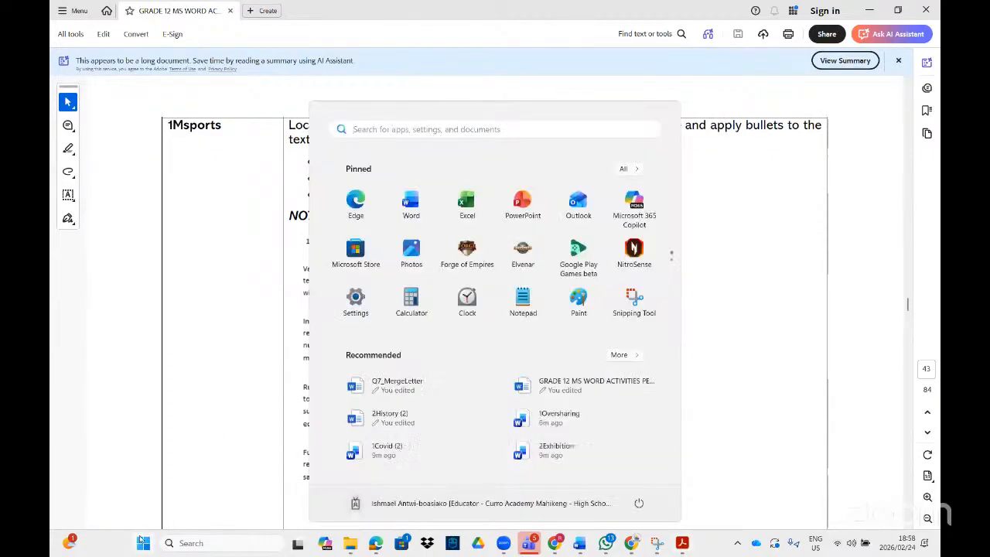
{"action": "type", "text": "1msport"}
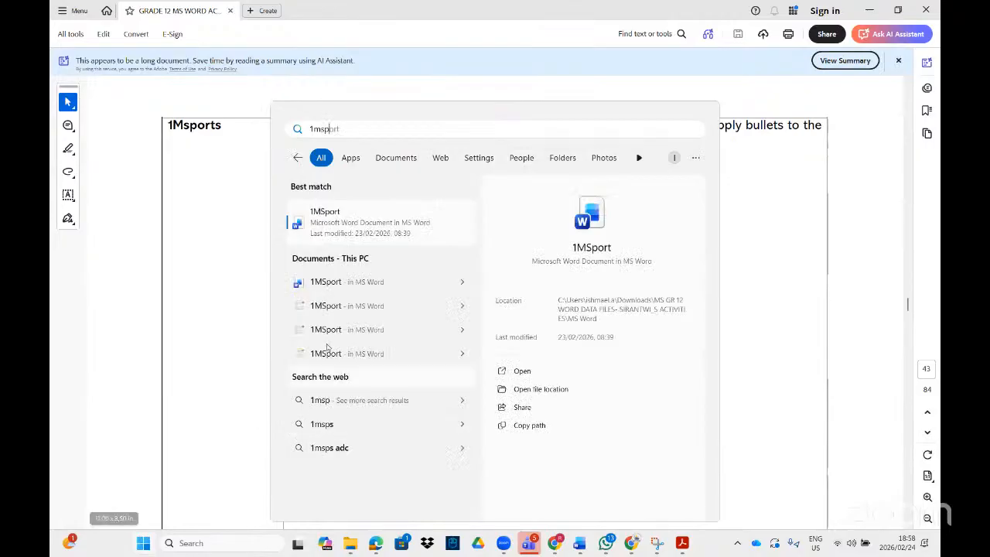
{"action": "left_click", "coordinate": [349, 215]}
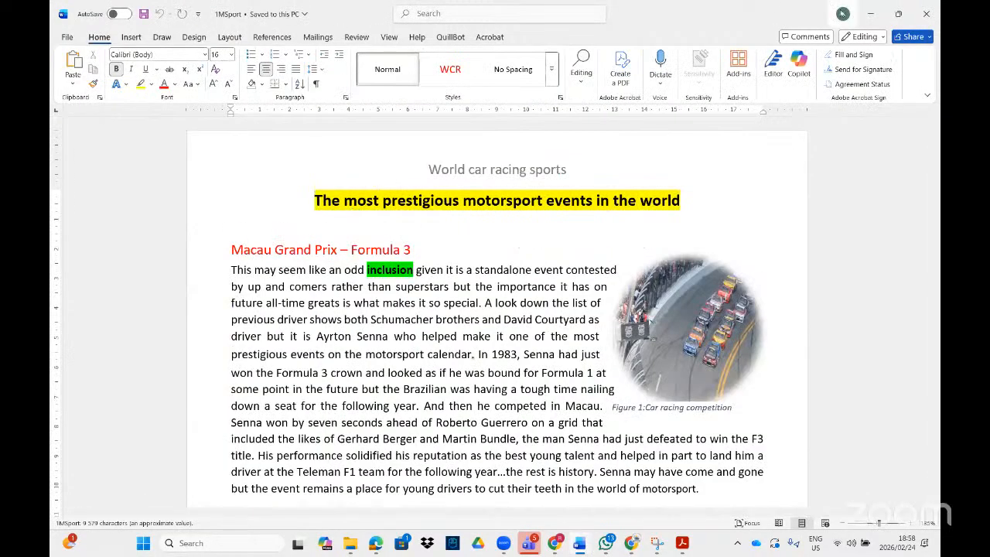
- Minimise the 1MSport window and close the 1Travel document
{"action": "left_click", "coordinate": [870, 17]}
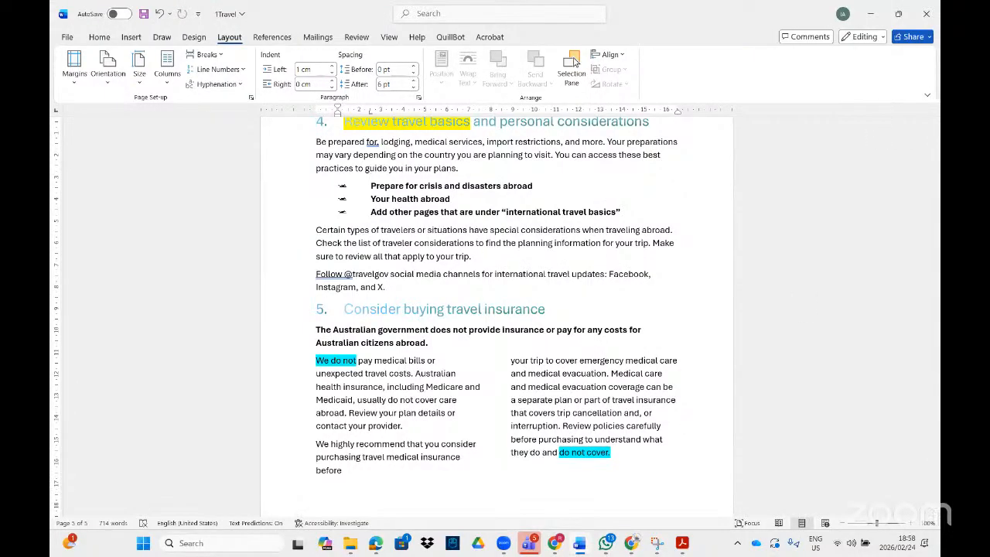
{"action": "left_click", "coordinate": [927, 13]}
{"action": "left_click", "coordinate": [560, 426]}
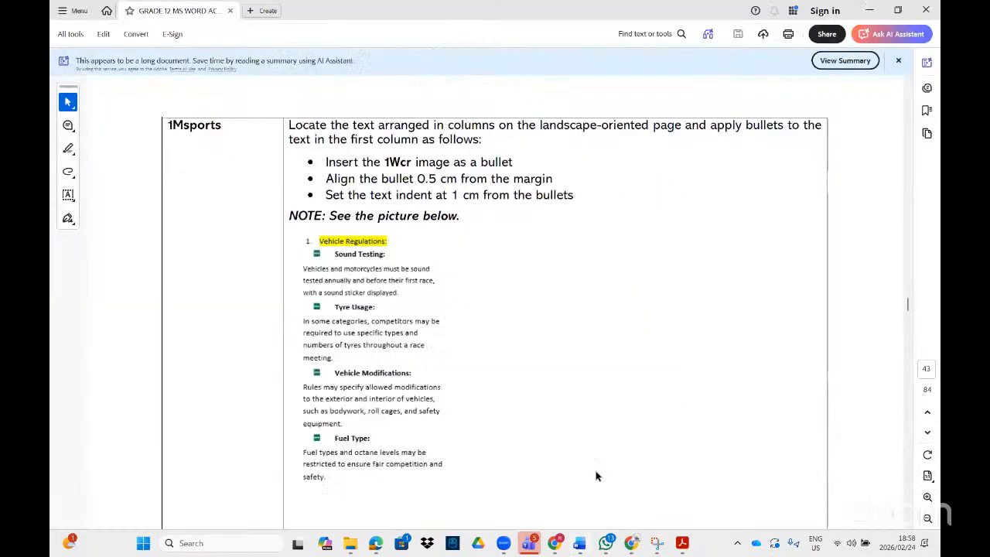
- Return to the 1MSport document, recheck the 1Msports task in the PDF, and locate the landscape page with text in columns
{"action": "mouse_move", "coordinate": [593, 539]}
{"action": "left_click", "coordinate": [718, 492]}
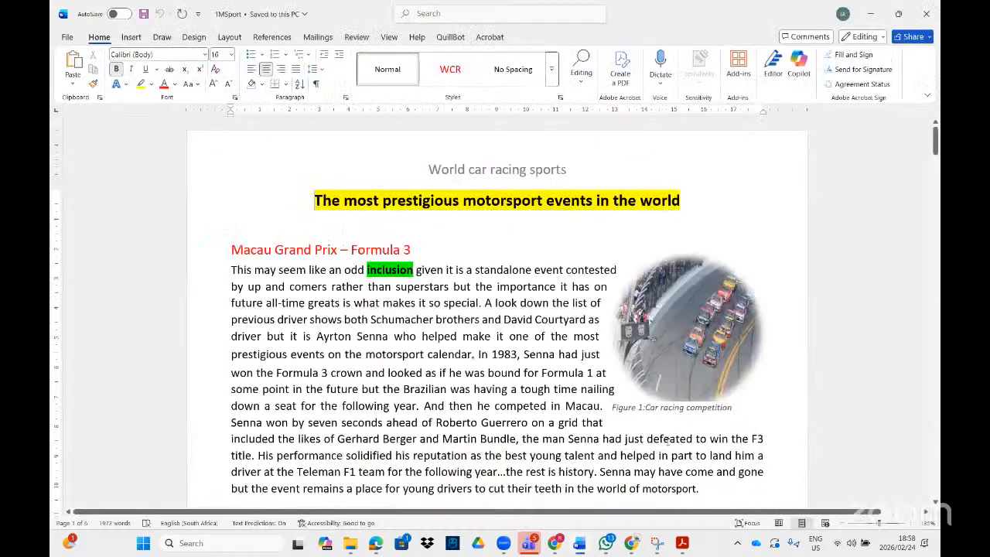
{"action": "scroll", "coordinate": [418, 231], "scroll_direction": "down", "scroll_amount": 3}
{"action": "scroll", "coordinate": [390, 266], "scroll_direction": "down", "scroll_amount": 8}
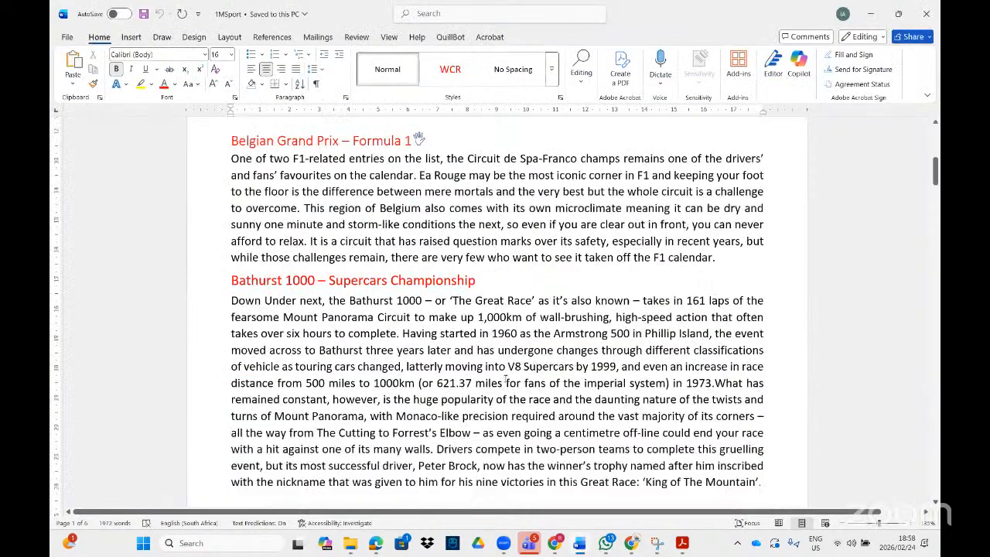
{"action": "left_click", "coordinate": [682, 544]}
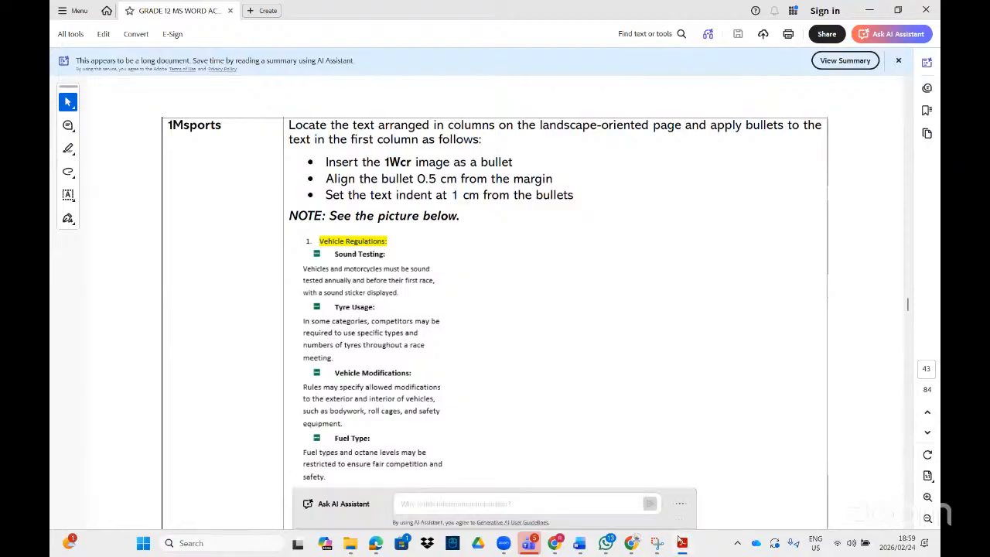
{"action": "left_click", "coordinate": [682, 541]}
{"action": "scroll", "coordinate": [498, 317], "scroll_direction": "down", "scroll_amount": 20}
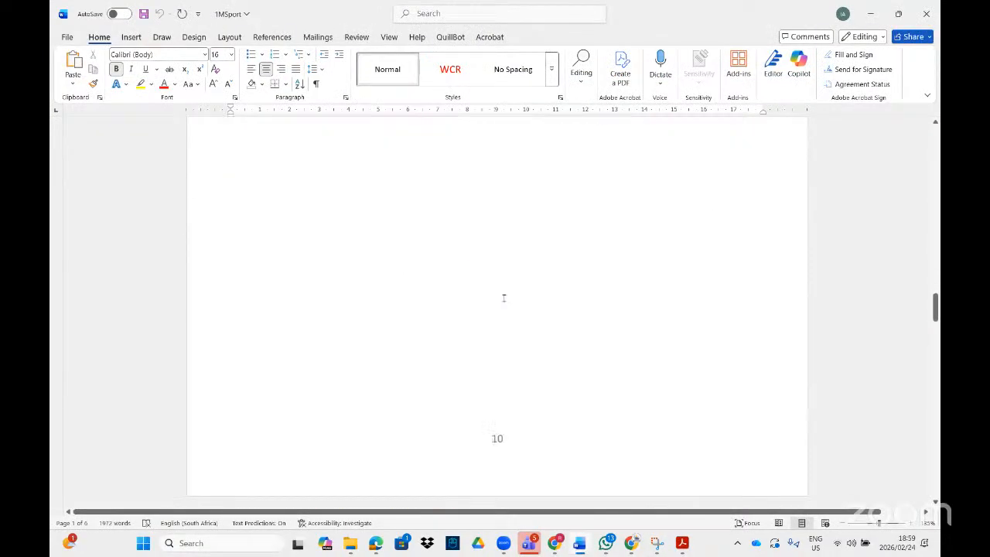
{"action": "scroll", "coordinate": [500, 301], "scroll_direction": "up", "scroll_amount": 5}
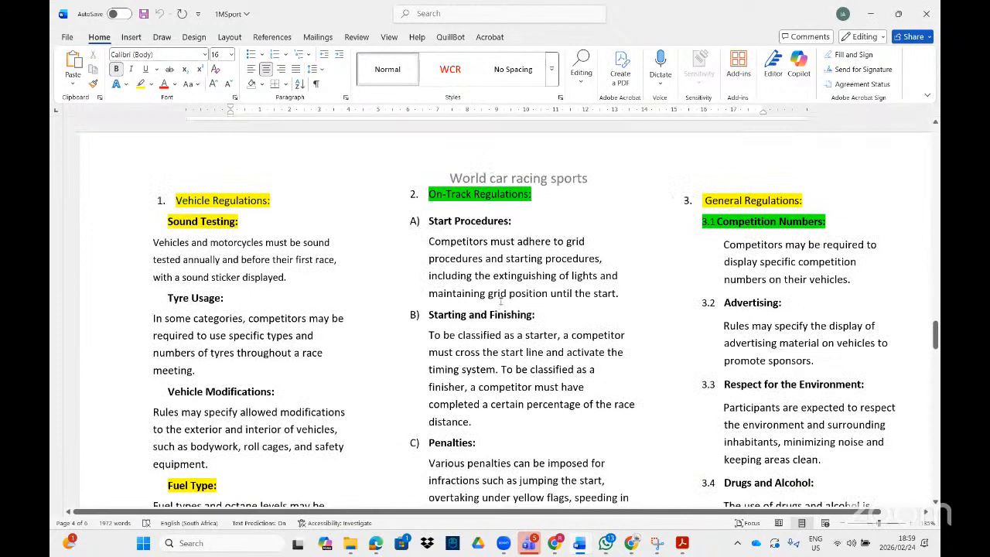
{"action": "scroll", "coordinate": [500, 302], "scroll_direction": "down", "scroll_amount": 1}
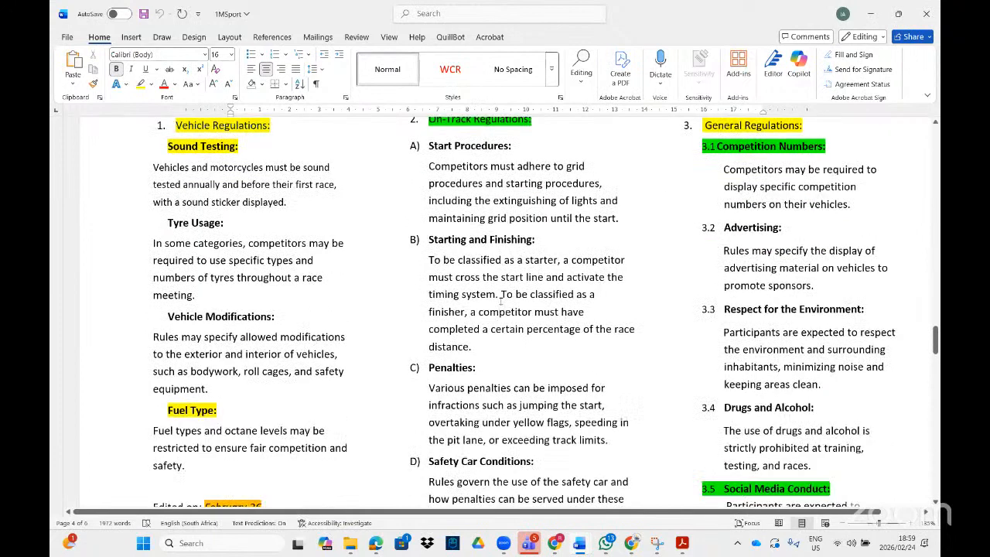
{"action": "scroll", "coordinate": [502, 302], "scroll_direction": "up", "scroll_amount": 1}
- Apply the WCR image bullet to the Sound Testing, Tyre Usage, Vehicle Modifications and Fuel Type subheadings in the first column
{"action": "left_click", "coordinate": [211, 222]}
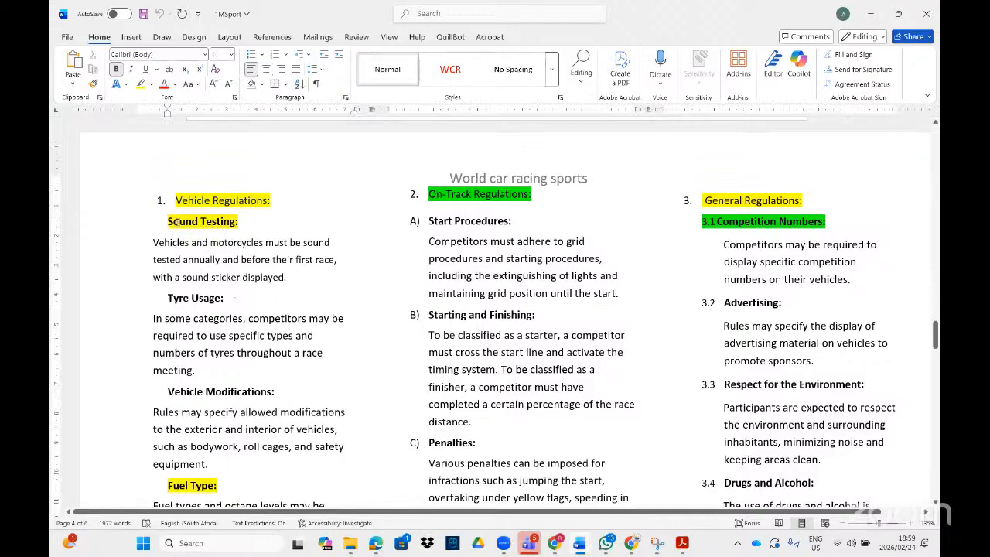
{"action": "left_click", "coordinate": [156, 199]}
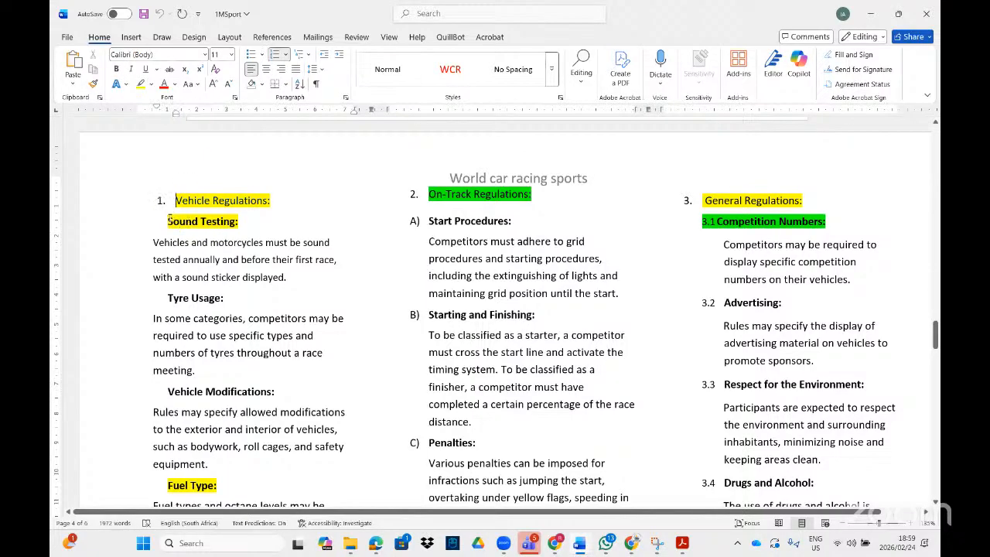
{"action": "left_click_drag", "start_coordinate": [168, 222], "coordinate": [245, 224]}
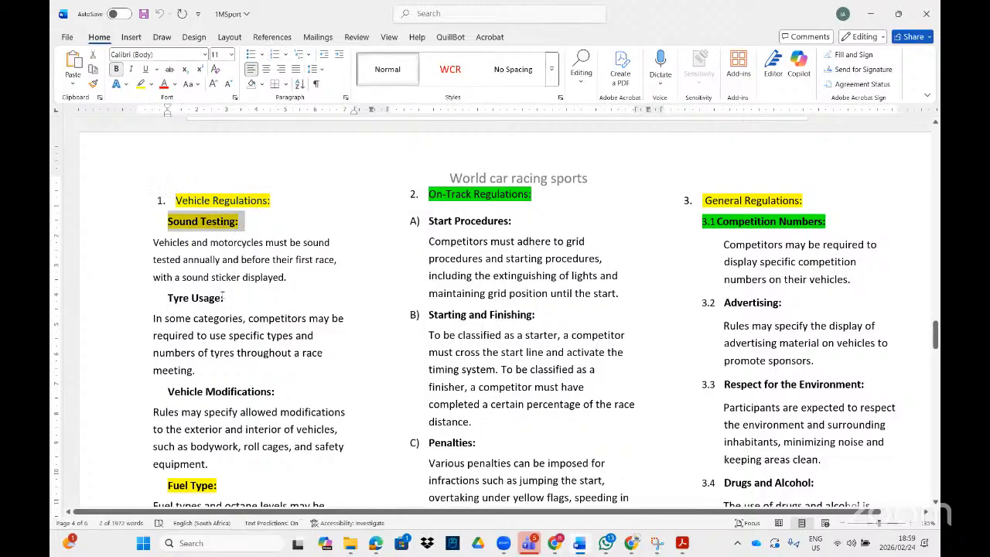
{"action": "left_click_drag", "start_coordinate": [222, 297], "coordinate": [168, 298]}
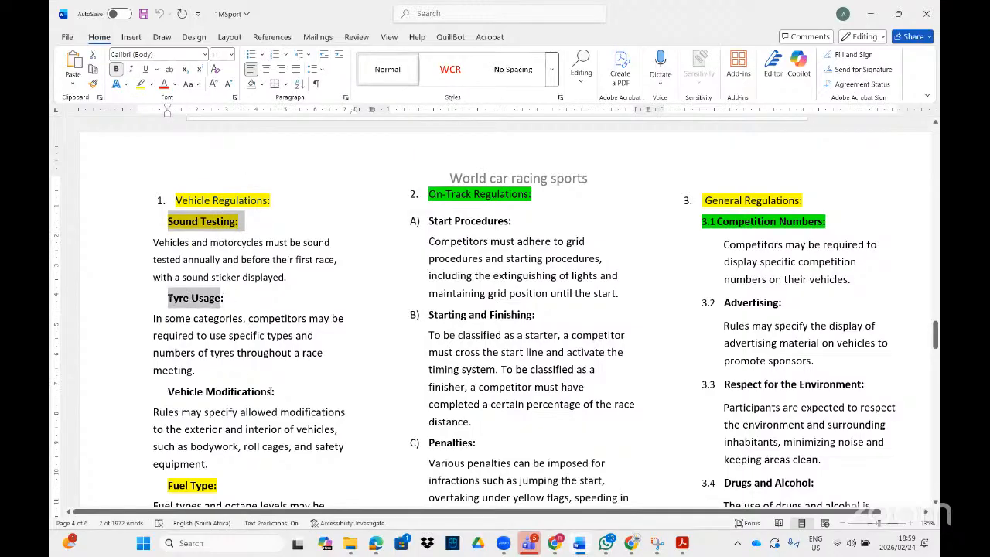
{"action": "left_click_drag", "start_coordinate": [275, 391], "coordinate": [168, 392]}
{"action": "scroll", "coordinate": [224, 416], "scroll_direction": "down", "scroll_amount": 3}
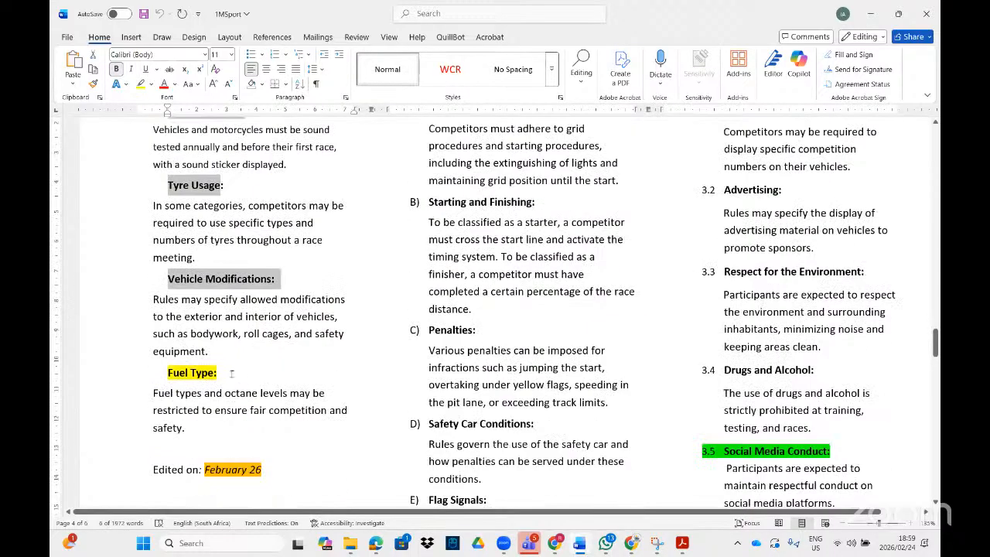
{"action": "left_click_drag", "start_coordinate": [224, 372], "coordinate": [164, 369]}
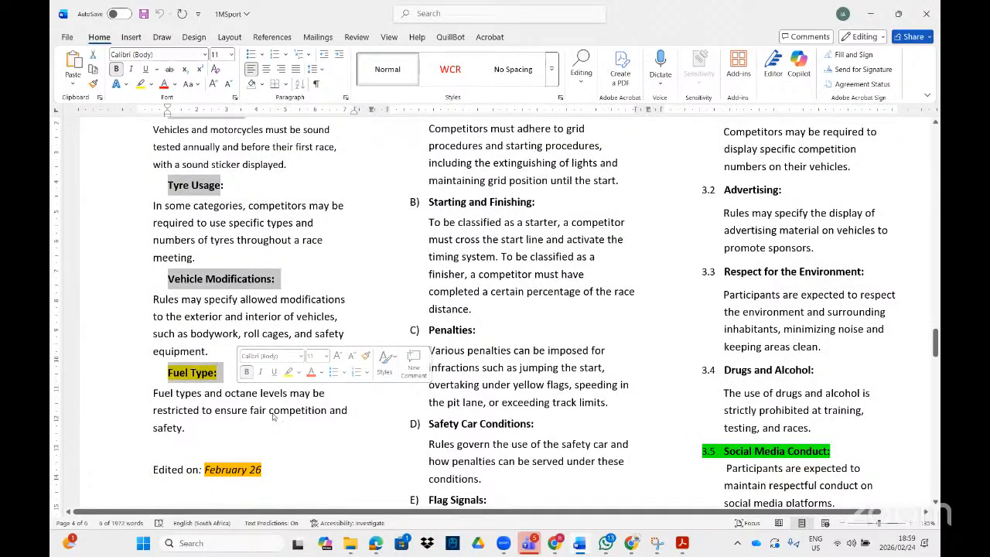
{"action": "scroll", "coordinate": [275, 415], "scroll_direction": "up", "scroll_amount": 3}
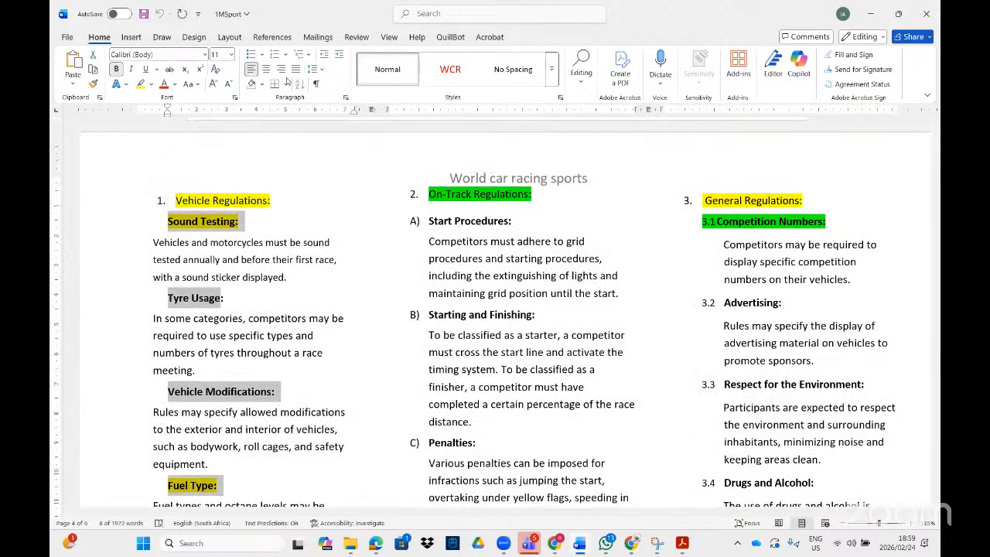
{"action": "left_click", "coordinate": [262, 54]}
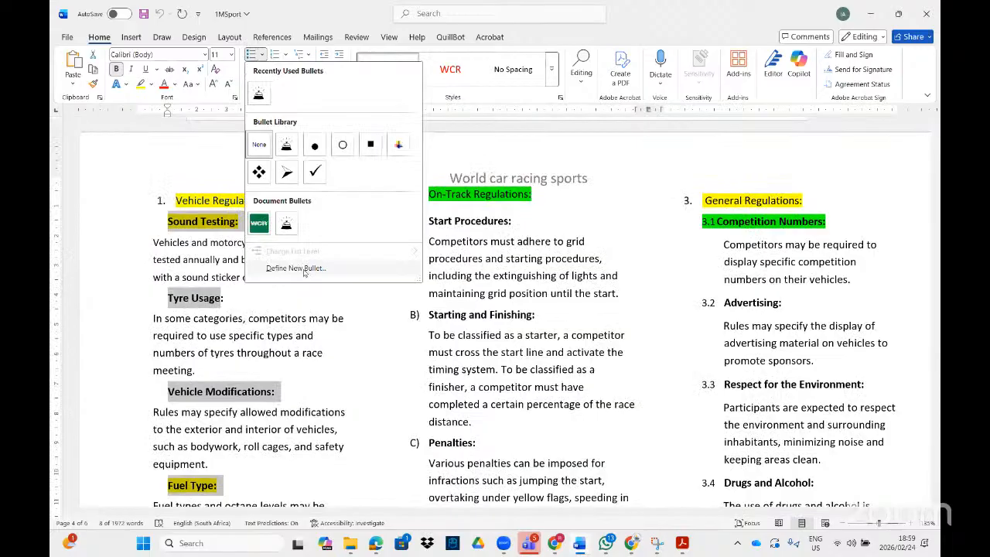
{"action": "left_click", "coordinate": [259, 225]}
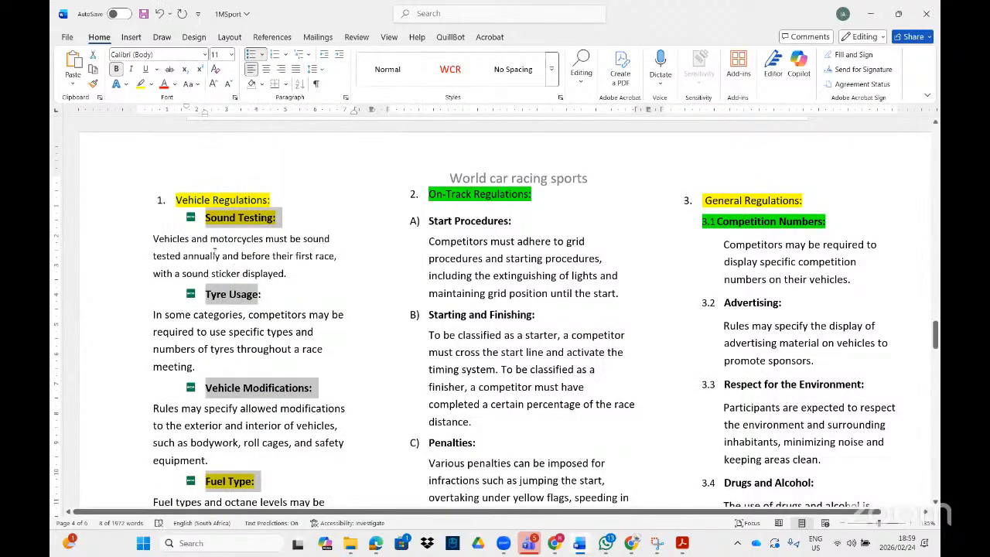
- Adjust the list indents of the first column's WCR-bulleted subheadings to a 0.5 cm bullet position and 1 cm text indent
{"action": "right_click", "coordinate": [190, 221]}
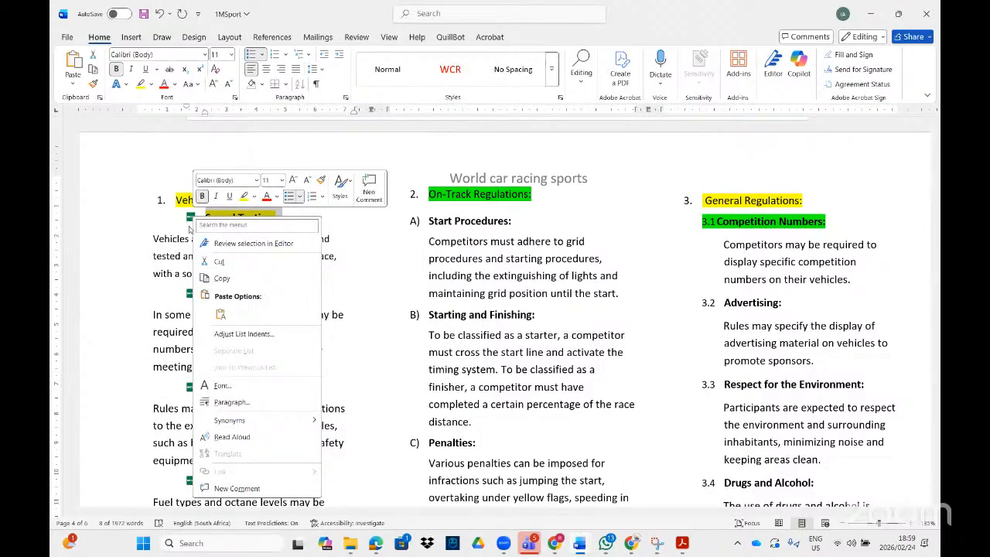
{"action": "left_click", "coordinate": [241, 336]}
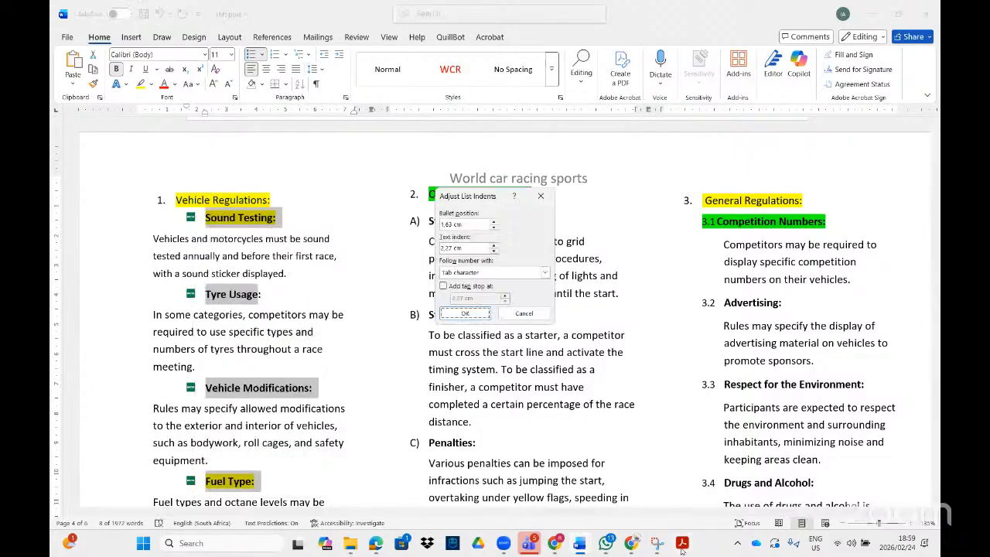
{"action": "left_click", "coordinate": [682, 544]}
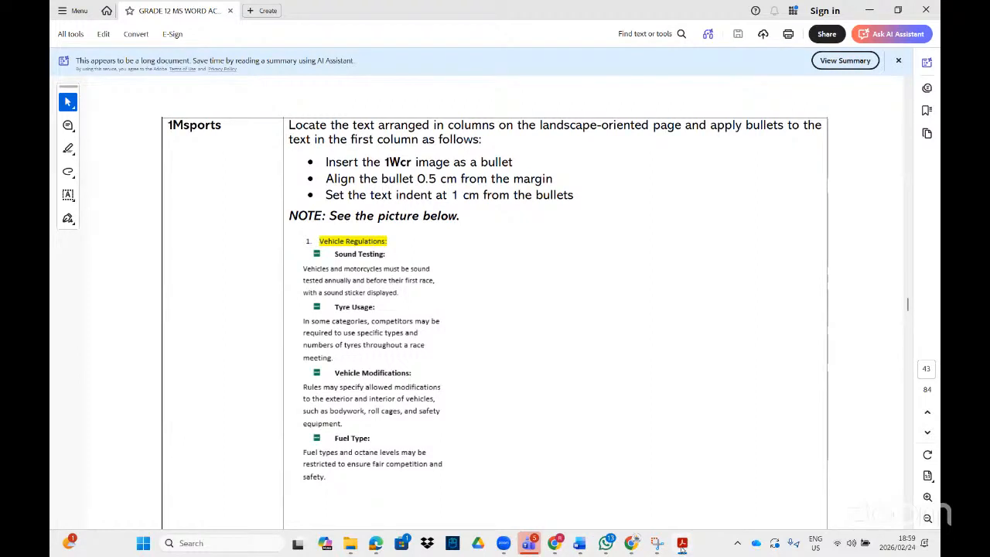
{"action": "left_click", "coordinate": [683, 547]}
{"action": "left_click", "coordinate": [493, 226]}
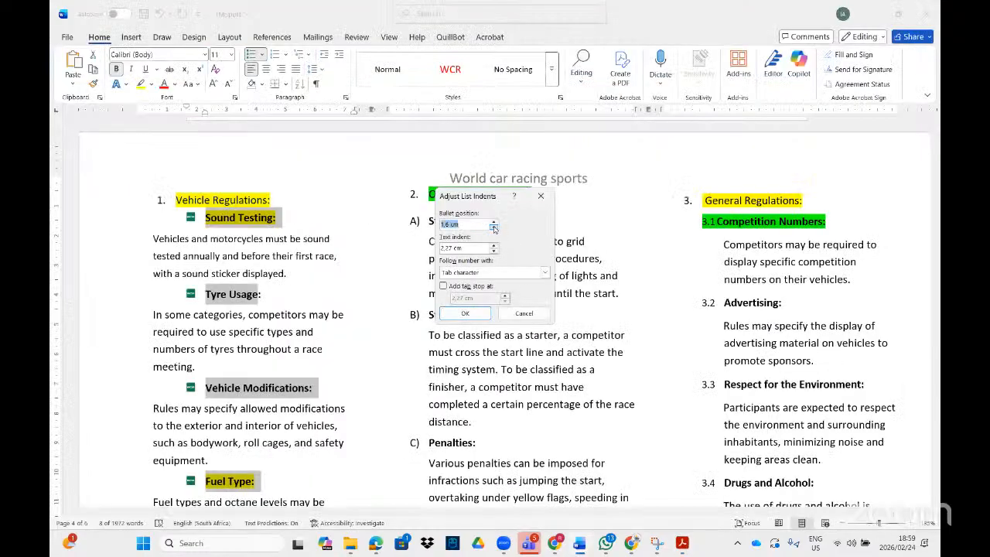
{"action": "left_click", "coordinate": [494, 229]}
{"action": "left_click", "coordinate": [493, 229]}
{"action": "left_click", "coordinate": [493, 228]}
{"action": "left_click", "coordinate": [494, 247]}
{"action": "left_click", "coordinate": [493, 251]}
{"action": "left_click", "coordinate": [468, 314]}
{"action": "left_click", "coordinate": [241, 304]}
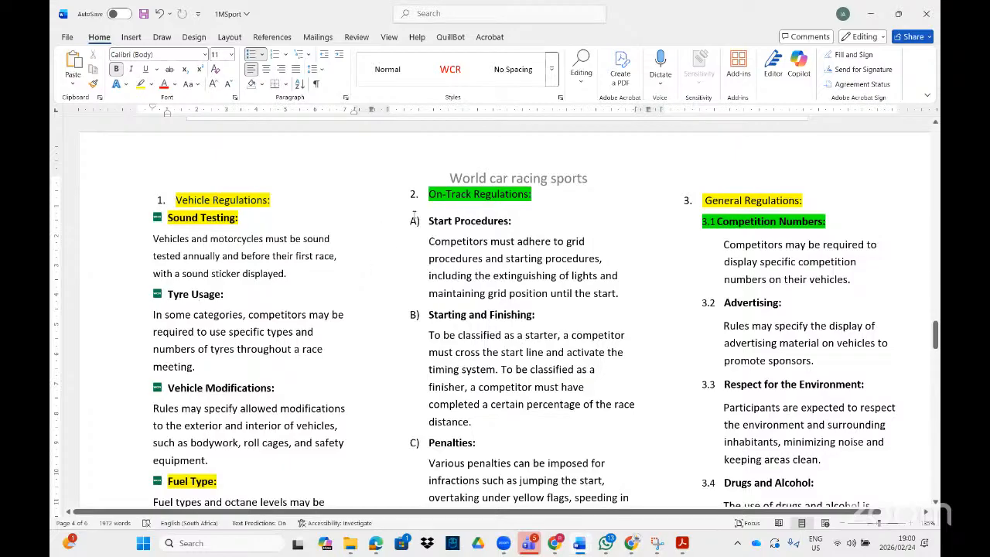
- Apply the WCR image bullet to the Start Procedures, Starting and Finishing, and Penalties subheadings in the second column
{"action": "left_click", "coordinate": [415, 221]}
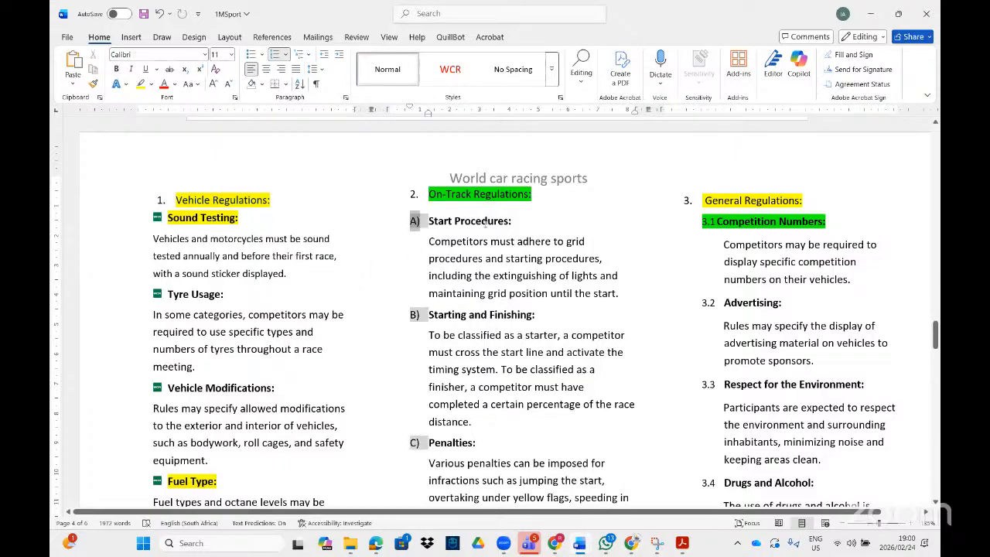
{"action": "left_click", "coordinate": [517, 226]}
{"action": "left_click_drag", "start_coordinate": [487, 223], "coordinate": [429, 226]}
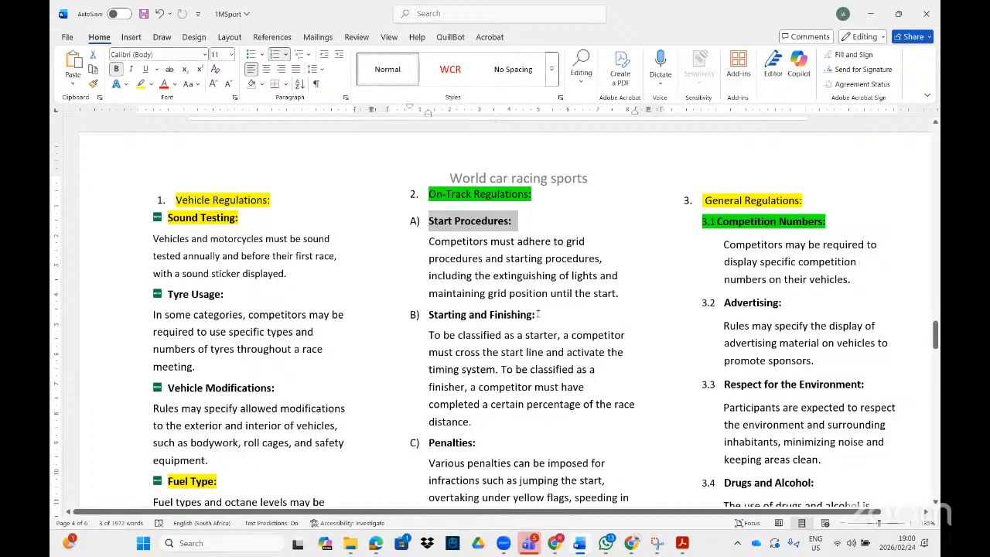
{"action": "left_click_drag", "start_coordinate": [539, 314], "coordinate": [431, 320]}
{"action": "left_click", "coordinate": [474, 441]}
{"action": "left_click_drag", "start_coordinate": [474, 441], "coordinate": [431, 447]}
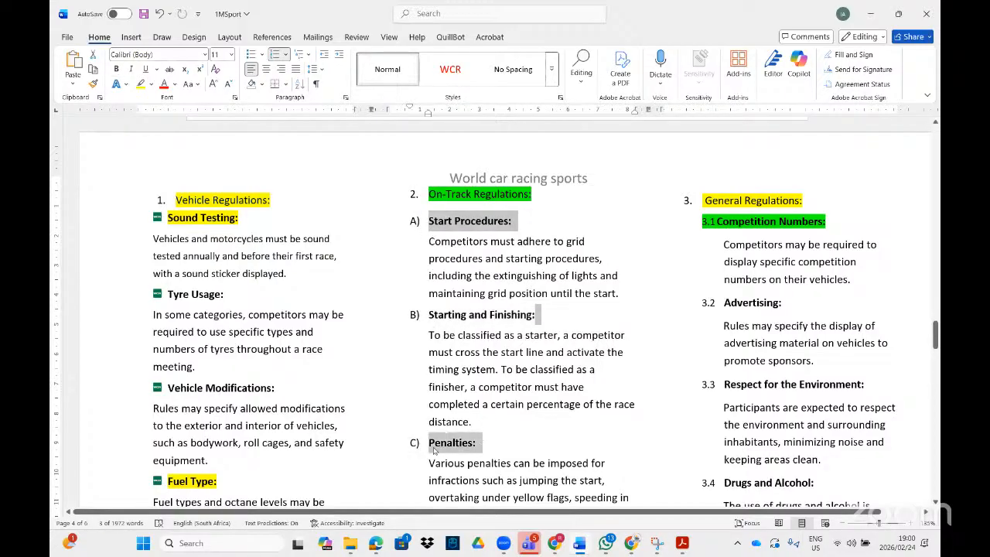
{"action": "left_click", "coordinate": [261, 56]}
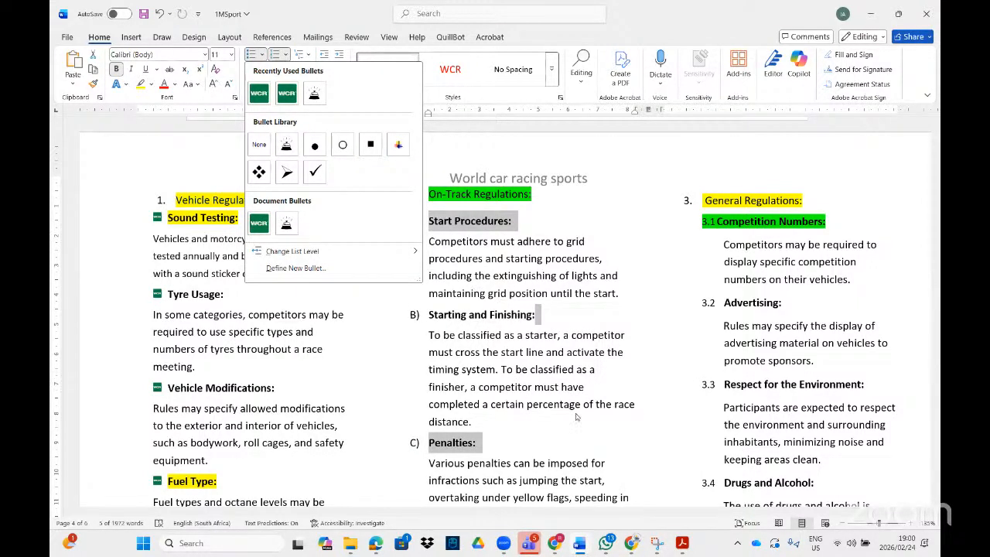
{"action": "left_click", "coordinate": [258, 93]}
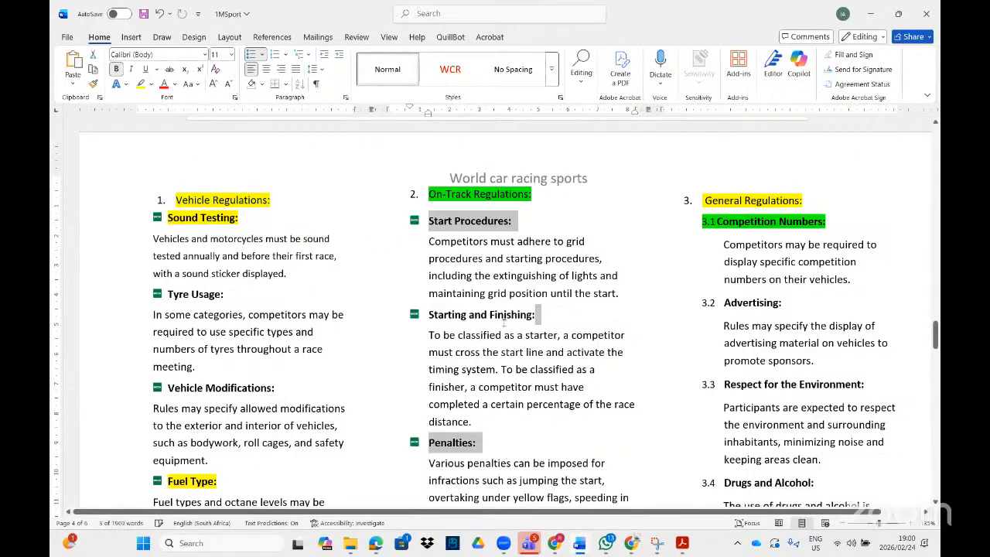
{"action": "scroll", "coordinate": [603, 422], "scroll_direction": "down", "scroll_amount": 3}
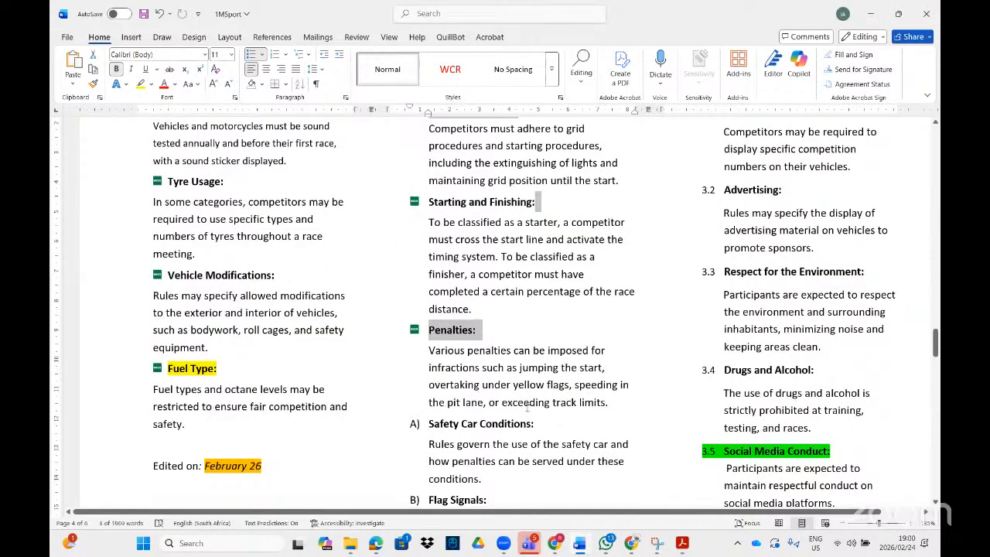
{"action": "scroll", "coordinate": [527, 408], "scroll_direction": "down", "scroll_amount": 3}
- Switch to the PDF and read the enlarged 1Protect task with its sample multilevel list
{"action": "key", "text": "alt+Tab"}
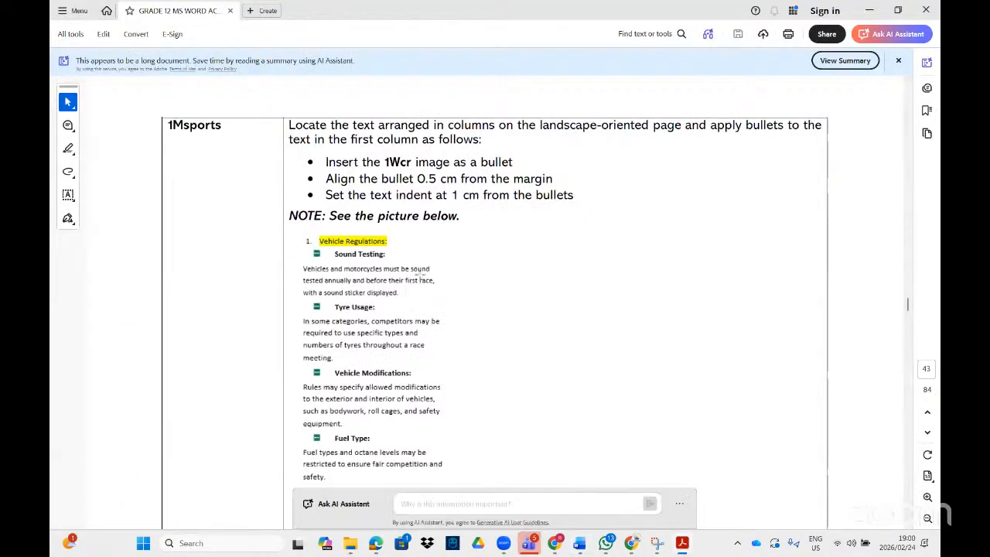
{"action": "scroll", "coordinate": [420, 276], "scroll_direction": "down", "scroll_amount": 15}
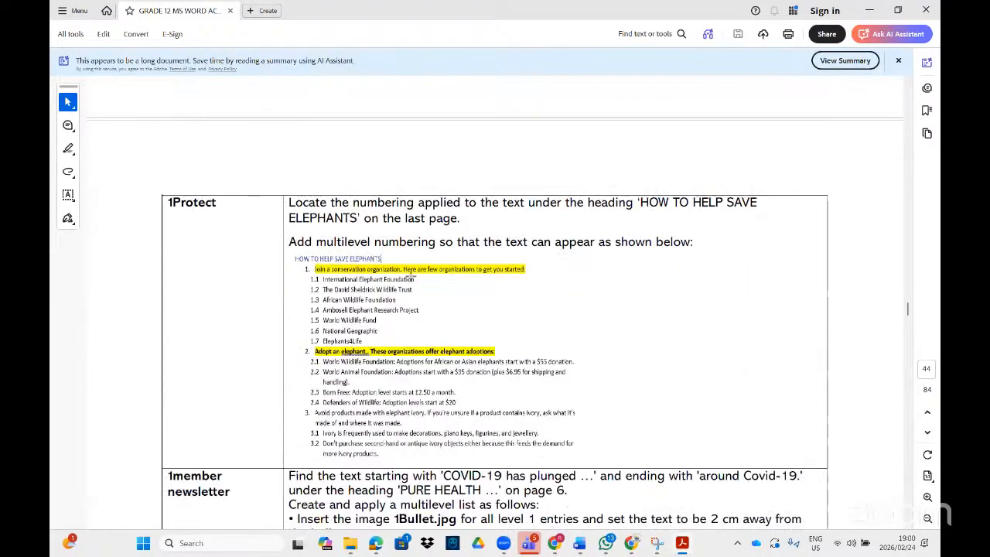
{"action": "scroll", "coordinate": [414, 276], "scroll_direction": "down", "scroll_amount": 1}
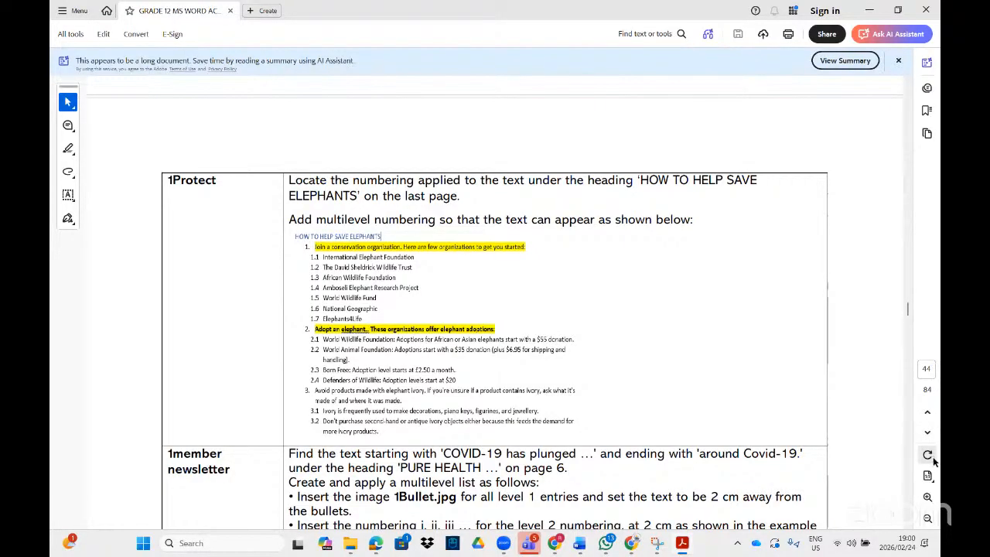
{"action": "left_click", "coordinate": [929, 498]}
{"action": "left_click", "coordinate": [929, 499]}
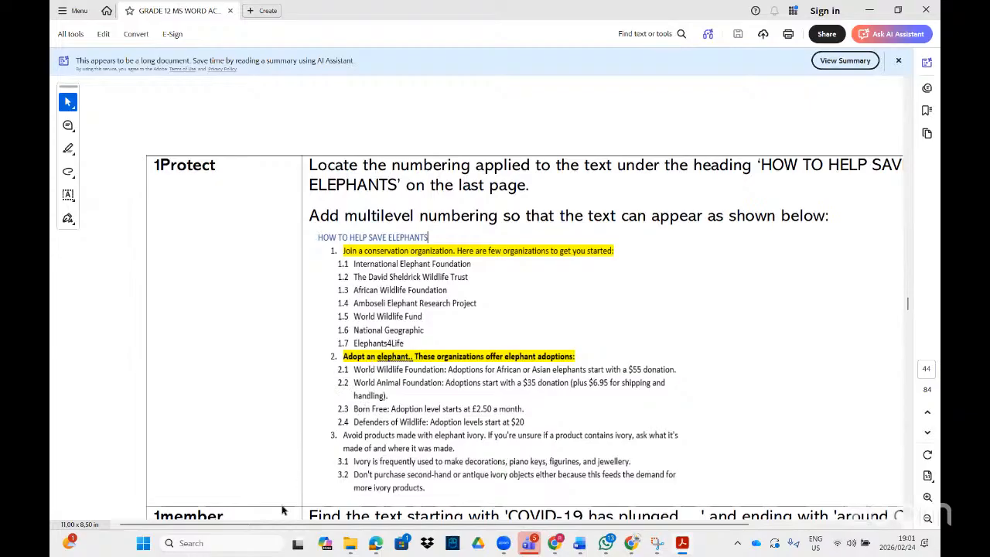
- Search the computer for "1prot" and open the 1Protect (2) Word document
{"action": "left_click", "coordinate": [138, 548]}
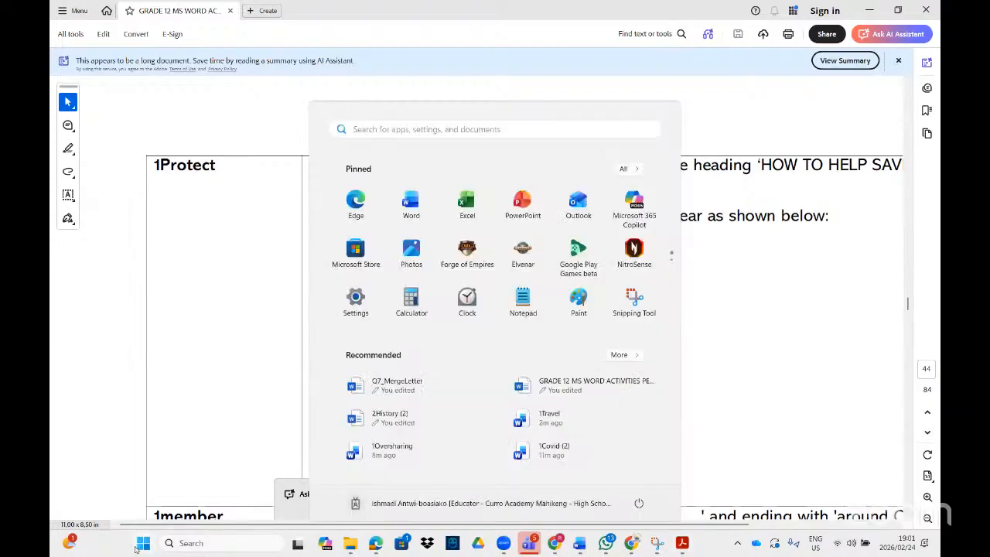
{"action": "type", "text": "1prot"}
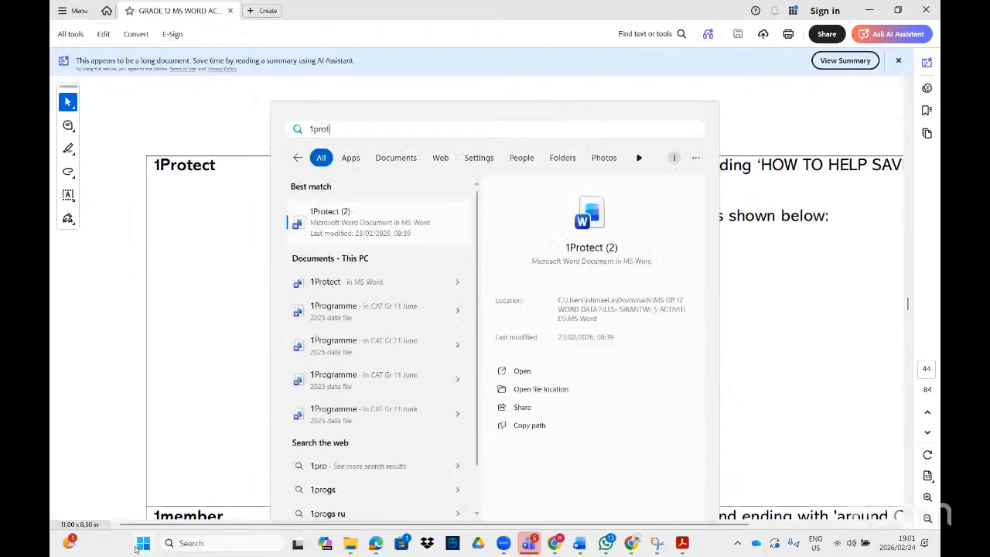
{"action": "left_click", "coordinate": [382, 213]}
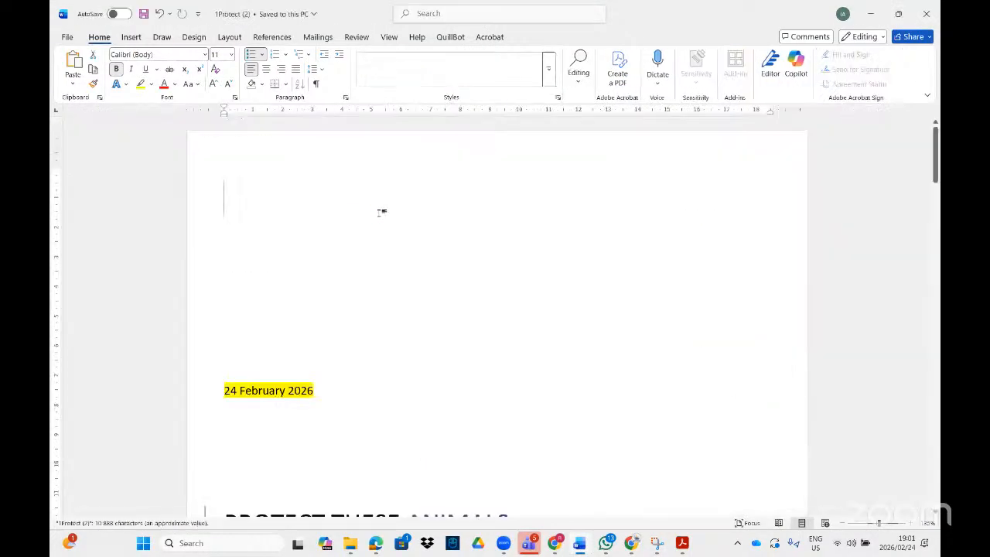
- Locate the HOW TO HELP SAVE ELEPHANTS text near the document's end and recheck the 1Protect task in the PDF
{"action": "scroll", "coordinate": [433, 232], "scroll_direction": "down", "scroll_amount": 10}
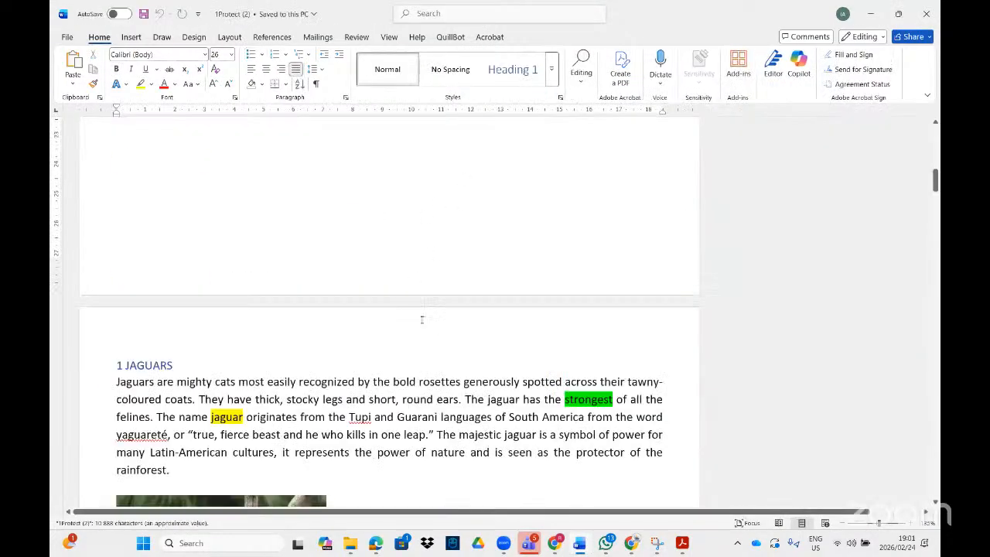
{"action": "scroll", "coordinate": [422, 319], "scroll_direction": "down", "scroll_amount": 20}
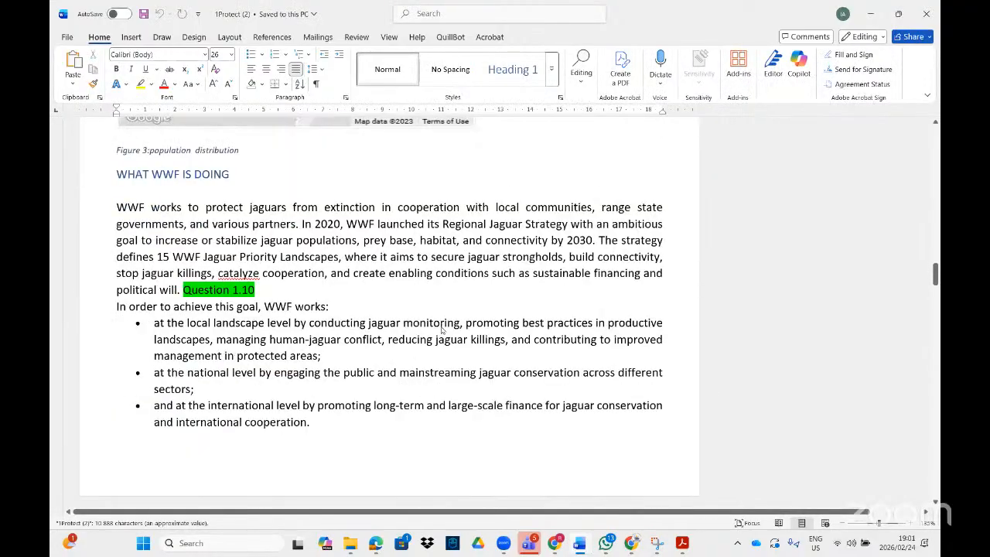
{"action": "scroll", "coordinate": [443, 330], "scroll_direction": "down", "scroll_amount": 20}
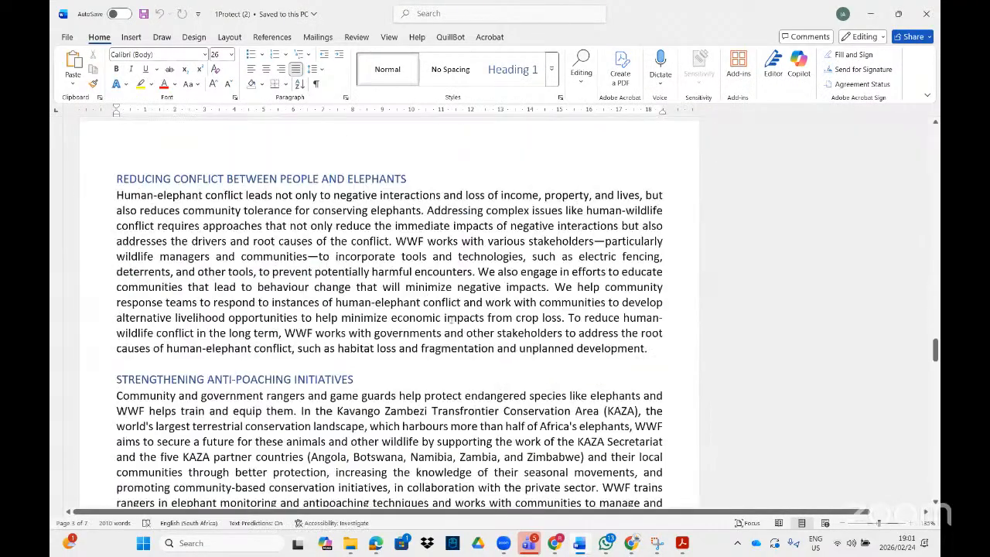
{"action": "scroll", "coordinate": [449, 320], "scroll_direction": "down", "scroll_amount": 20}
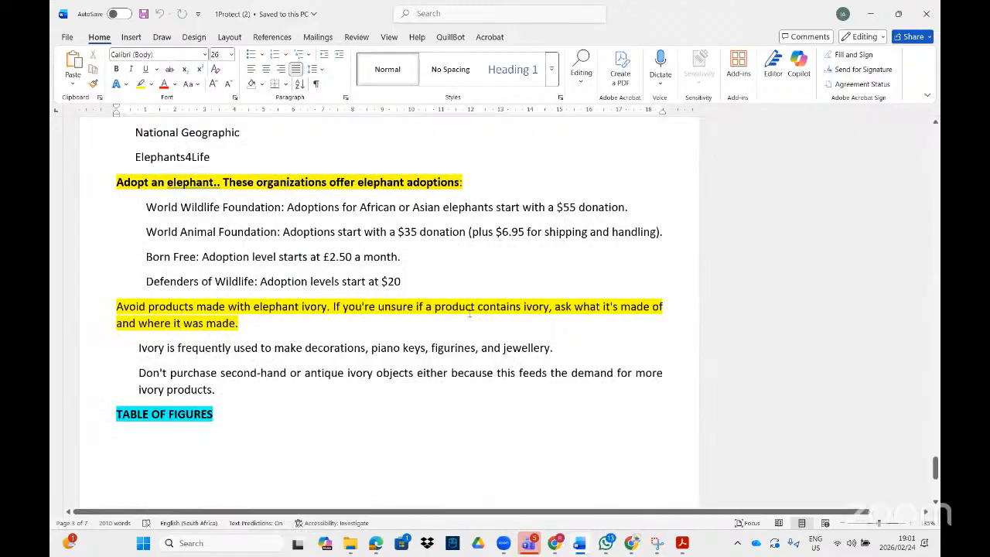
{"action": "scroll", "coordinate": [470, 313], "scroll_direction": "up", "scroll_amount": 5}
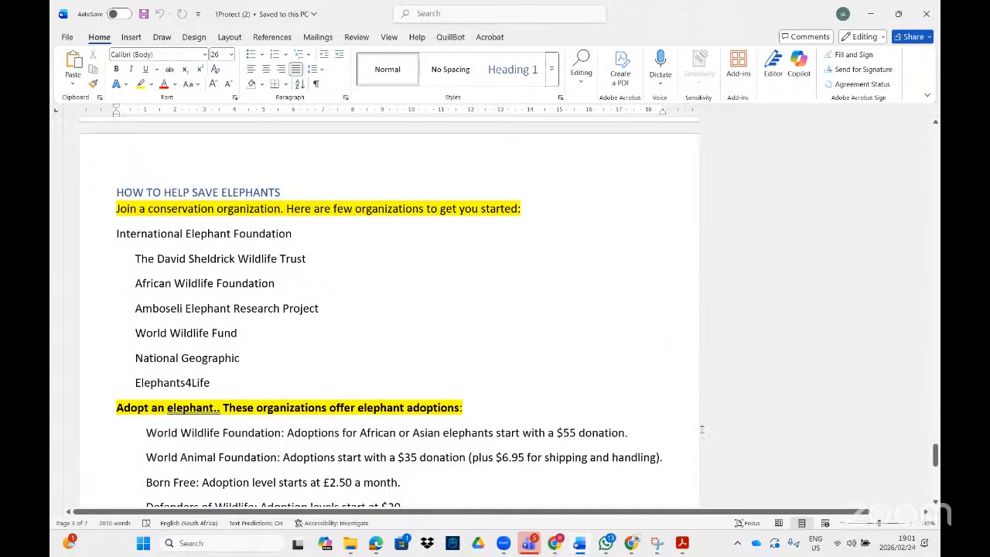
{"action": "left_click", "coordinate": [691, 549]}
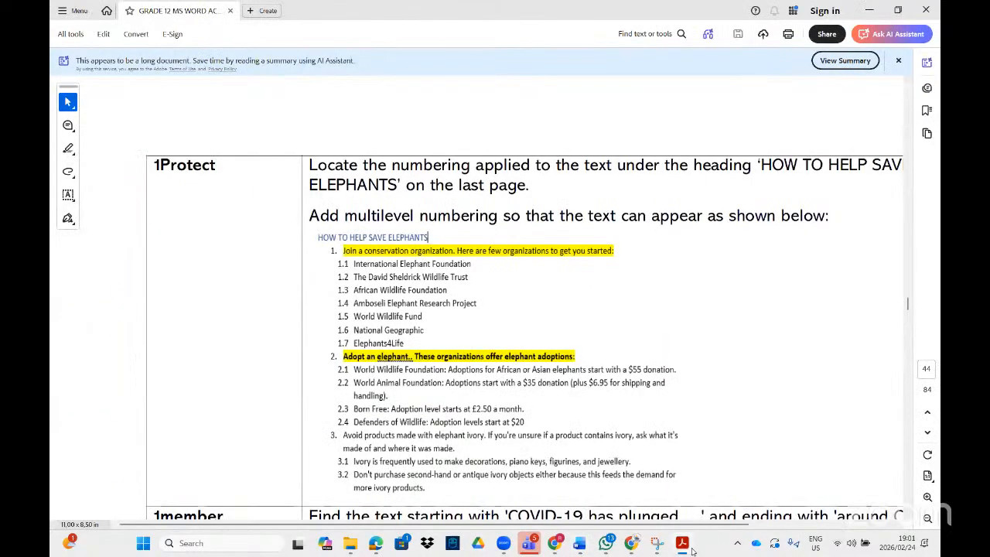
{"action": "left_click", "coordinate": [684, 544]}
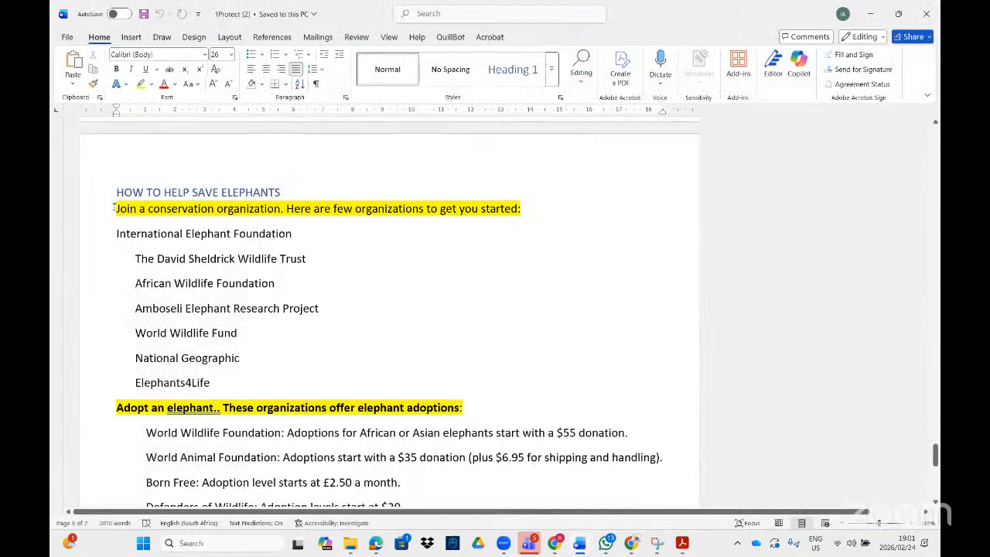
- Select all list text under HOW TO HELP SAVE ELEPHANTS, starting with "Join a conservation organization" and including the ivory items
{"action": "left_click_drag", "start_coordinate": [114, 207], "coordinate": [221, 434]}
{"action": "scroll", "coordinate": [321, 222], "scroll_direction": "up", "scroll_amount": 3}
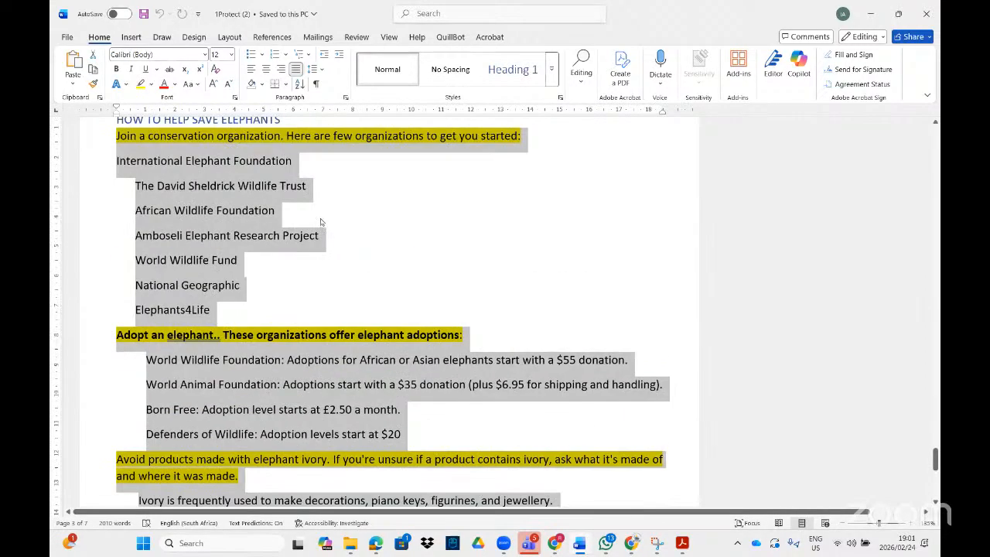
{"action": "scroll", "coordinate": [321, 222], "scroll_direction": "up", "scroll_amount": 3}
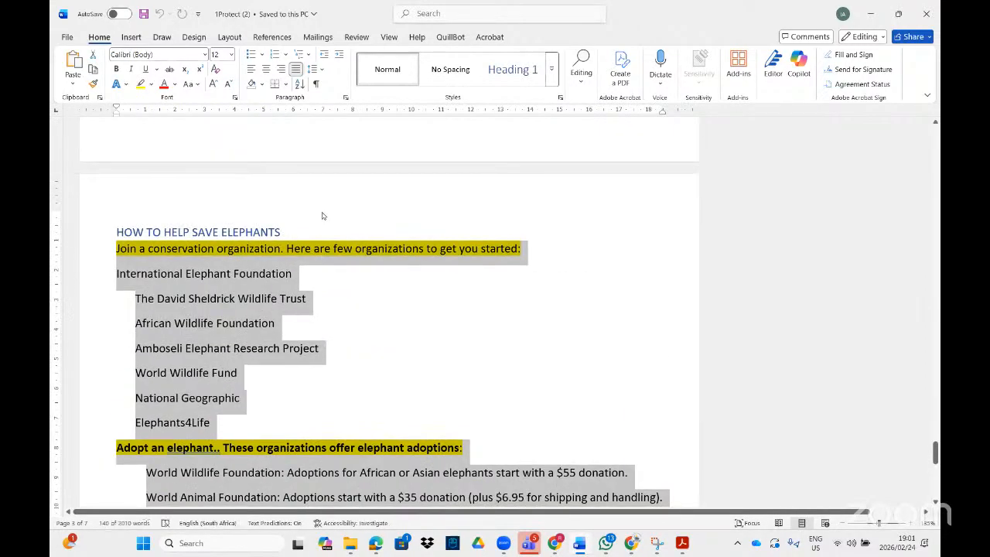
{"action": "left_click", "coordinate": [434, 17]}
{"action": "type", "text": "mul"}
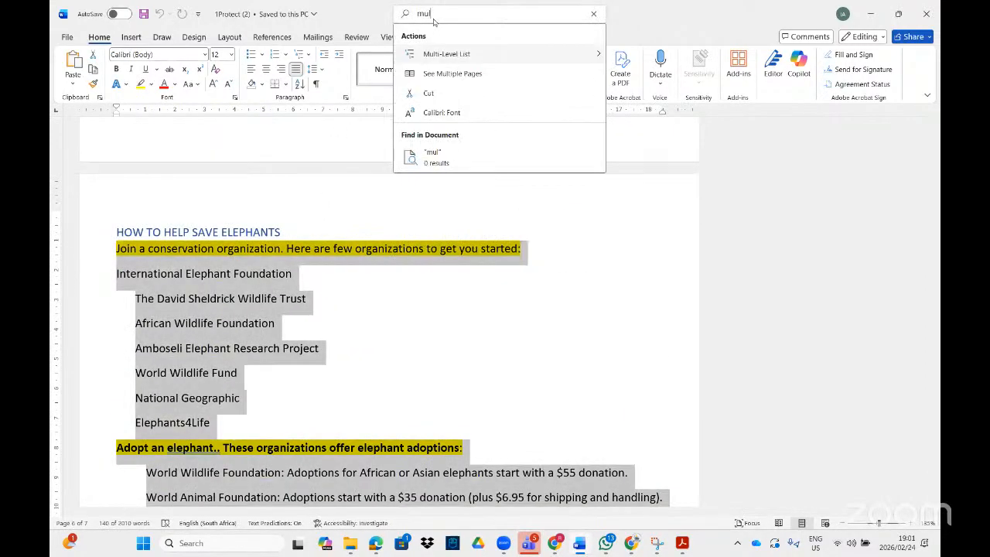
{"action": "left_click", "coordinate": [517, 51]}
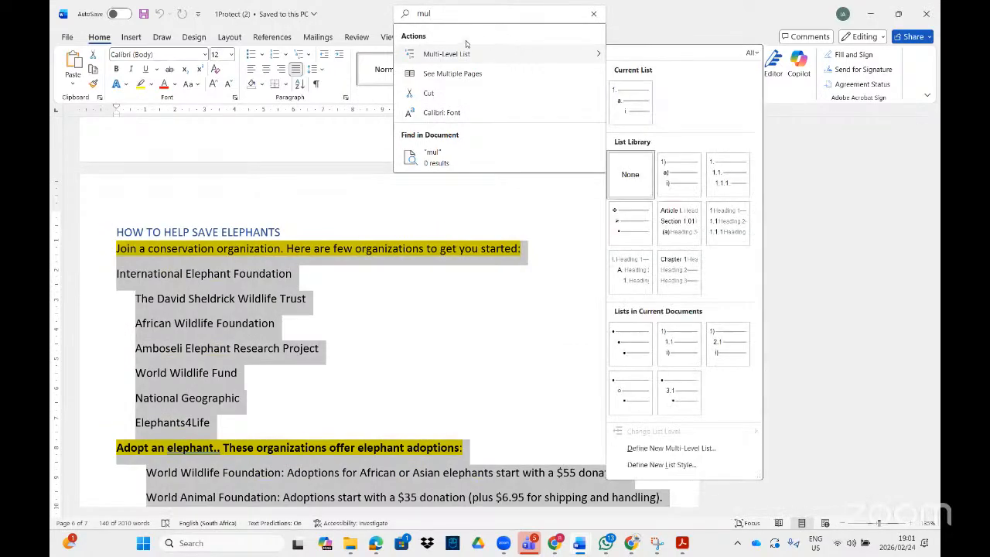
{"action": "left_click", "coordinate": [314, 143]}
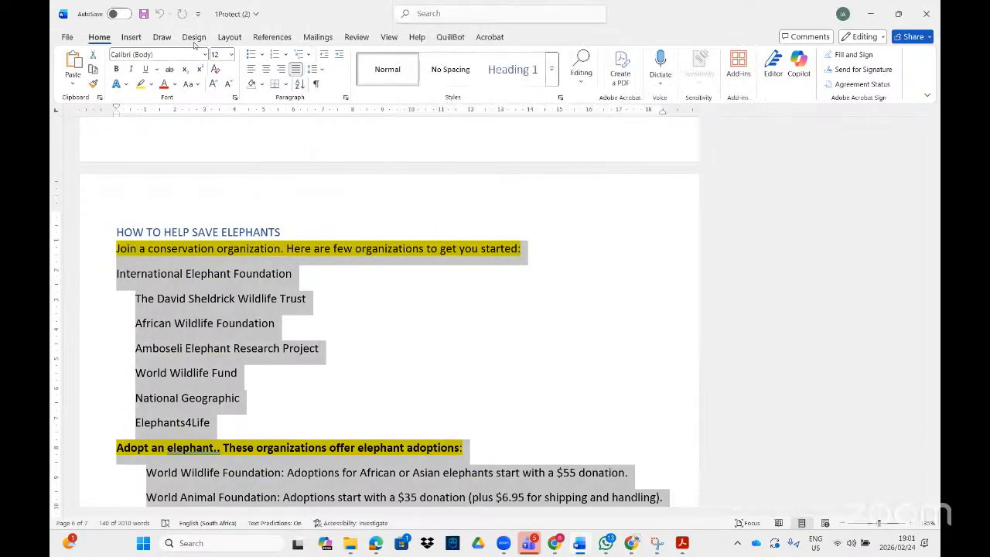
- Apply the 1., 1.1., 1.1.1. multilevel list to the selected elephant text and compare it with the PDF sample
{"action": "left_click", "coordinate": [308, 56]}
{"action": "left_click", "coordinate": [311, 56]}
{"action": "left_click", "coordinate": [311, 56]}
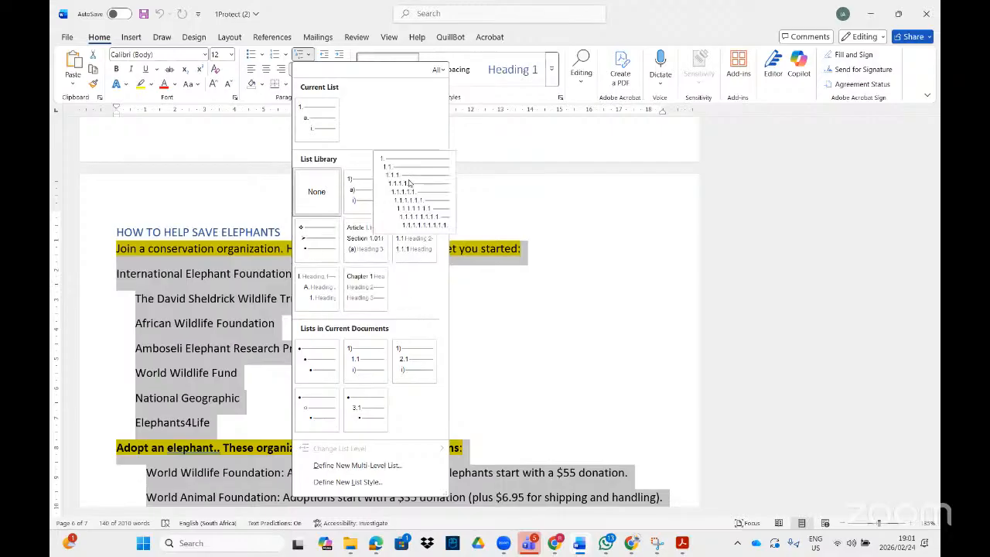
{"action": "left_click", "coordinate": [681, 544]}
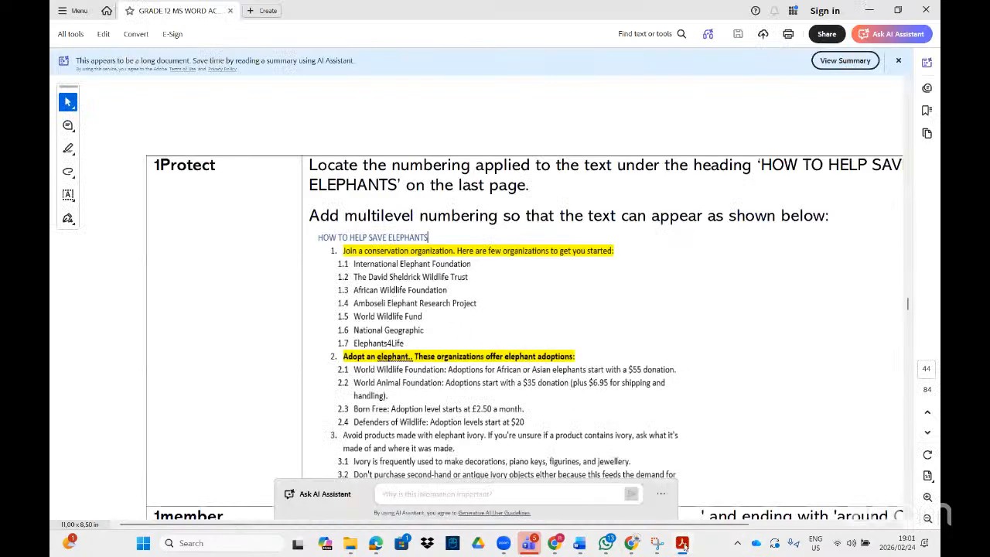
{"action": "left_click", "coordinate": [682, 543]}
{"action": "left_click", "coordinate": [309, 59]}
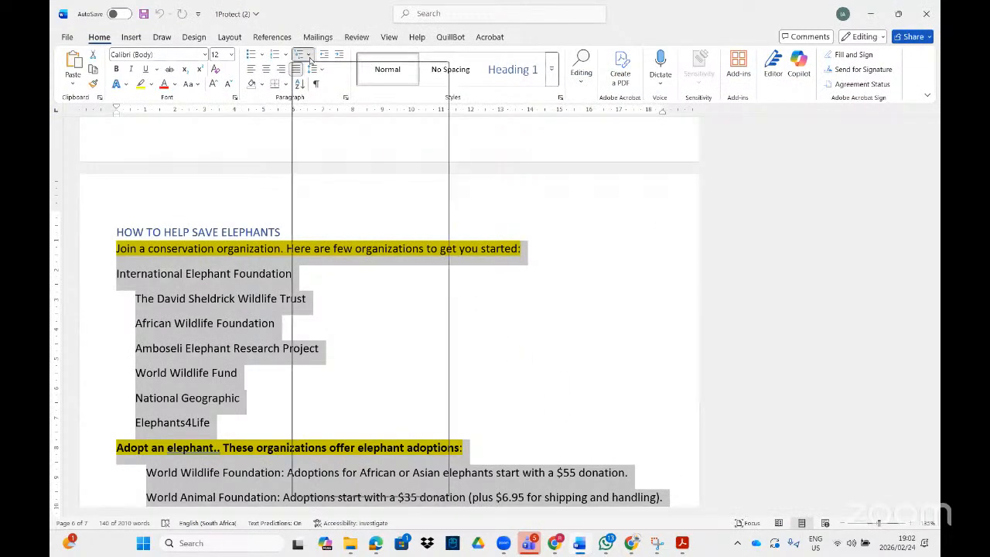
{"action": "left_click", "coordinate": [408, 190]}
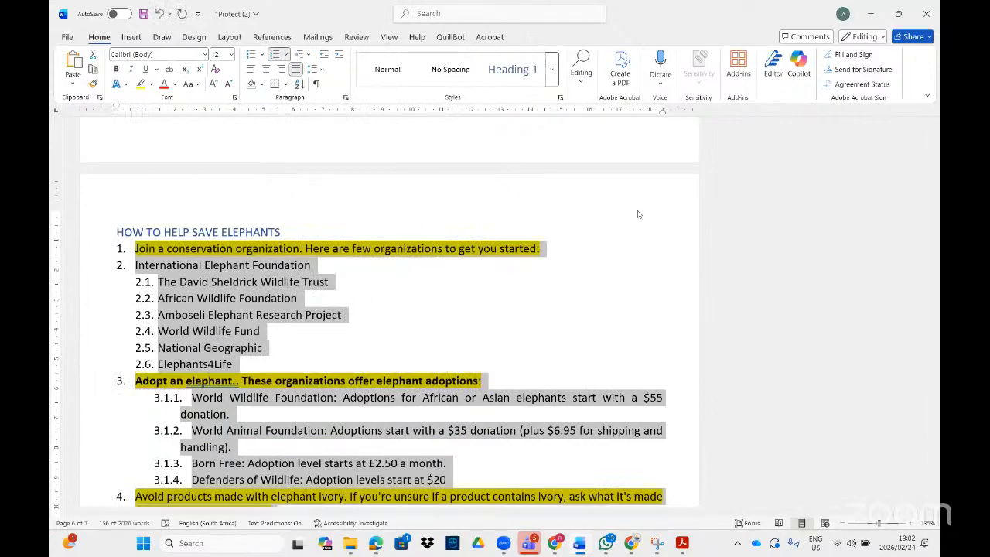
{"action": "left_click", "coordinate": [682, 543]}
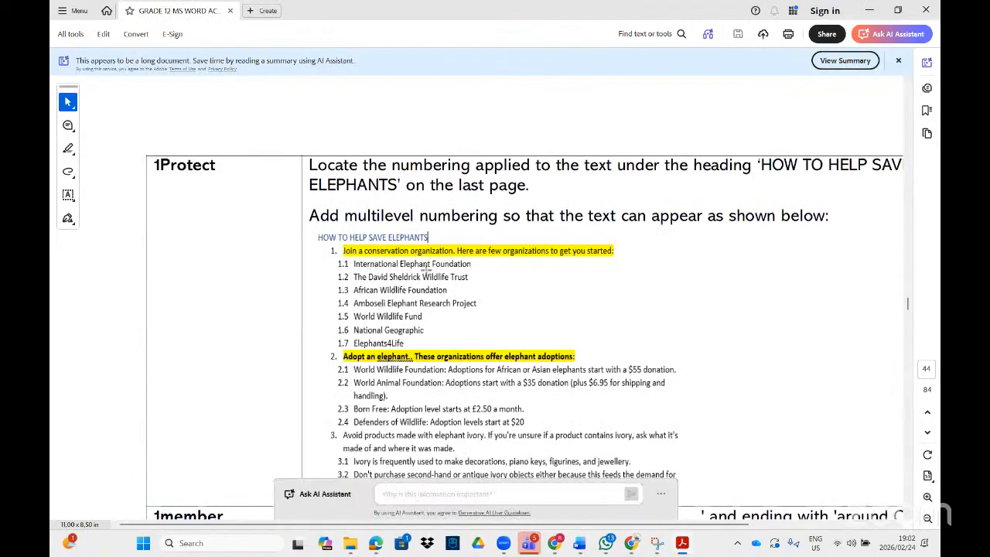
- Demote "International Elephant Foundation" to the second list level so it is numbered 1.1 under "Join a conservation organization"
{"action": "left_click", "coordinate": [682, 543]}
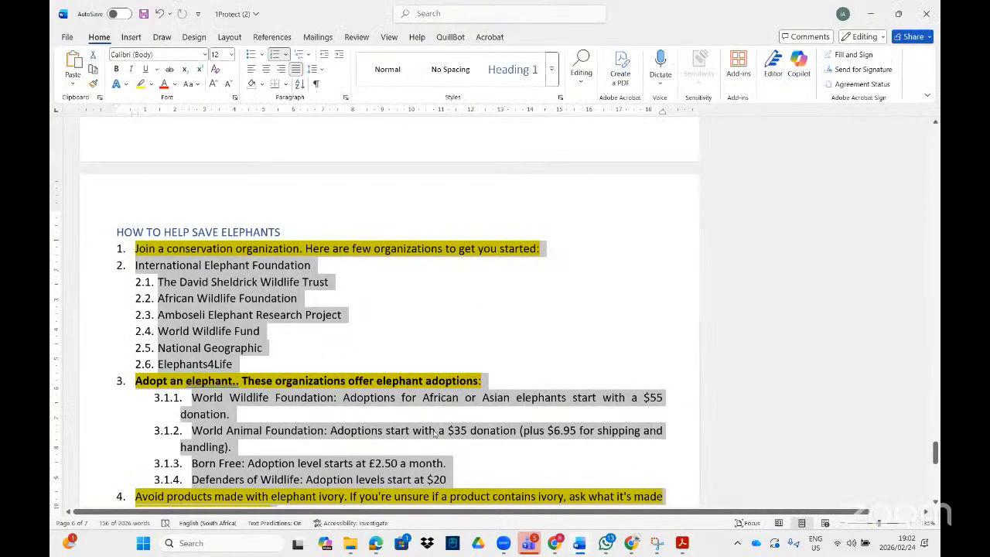
{"action": "left_click", "coordinate": [133, 264]}
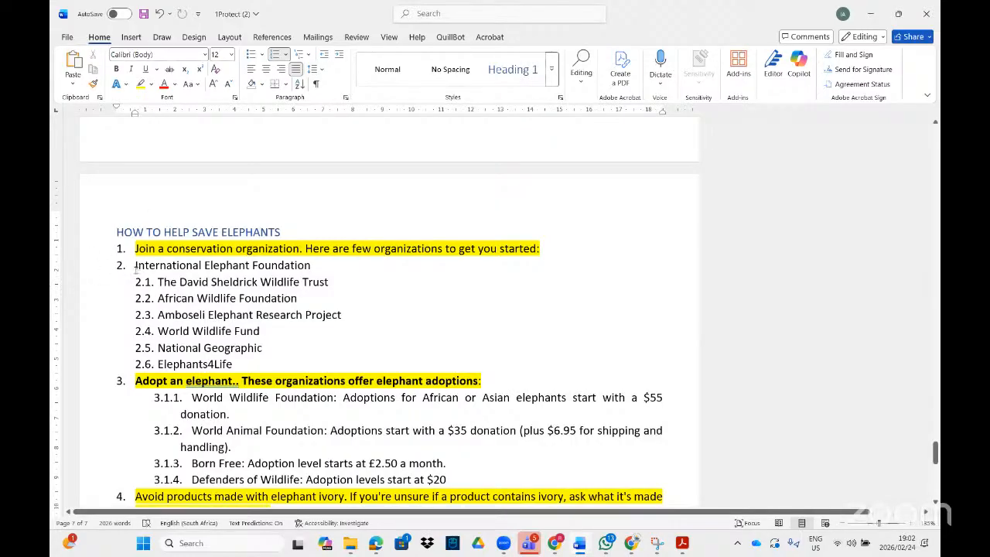
{"action": "left_click", "coordinate": [339, 54]}
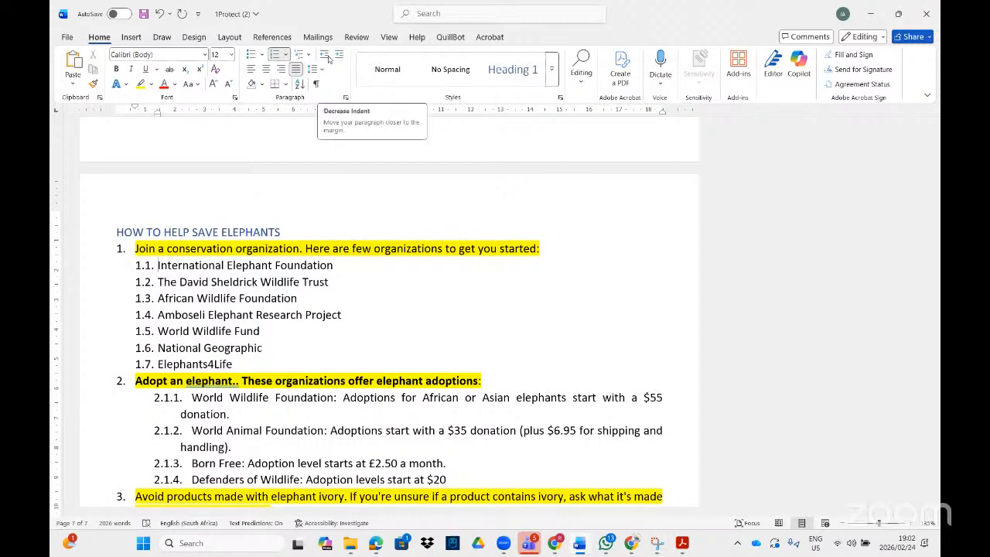
{"action": "left_click", "coordinate": [326, 56]}
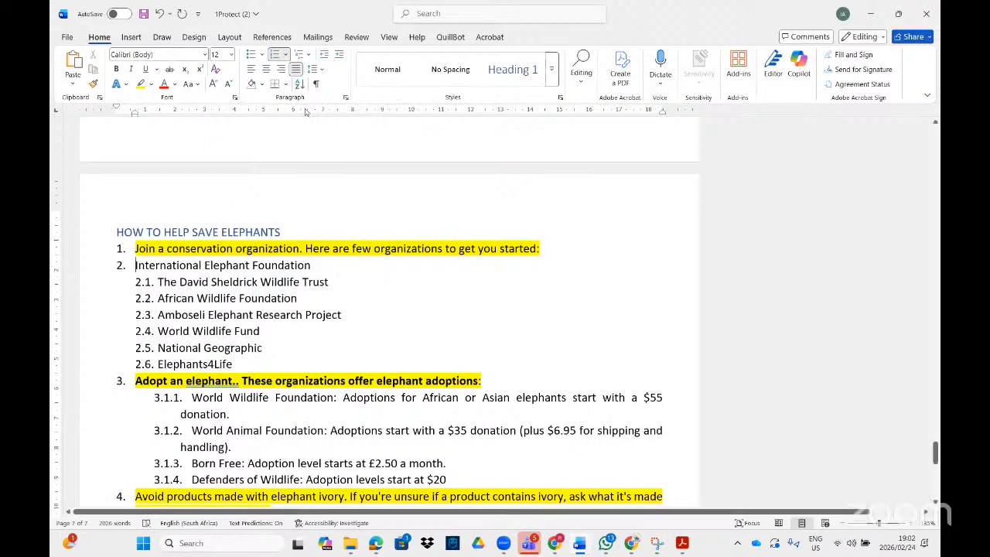
{"action": "left_click", "coordinate": [339, 54]}
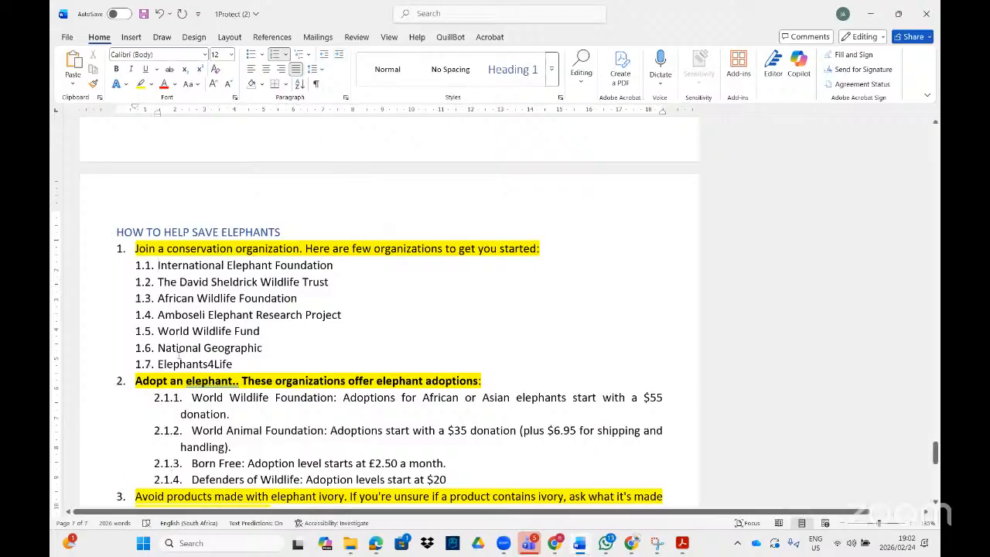
- Check the PDF sample and promote the four donation entries under "Adopt an elephant" to second-level numbering, 2.1 to 2.4
{"action": "scroll", "coordinate": [181, 362], "scroll_direction": "down", "scroll_amount": 2}
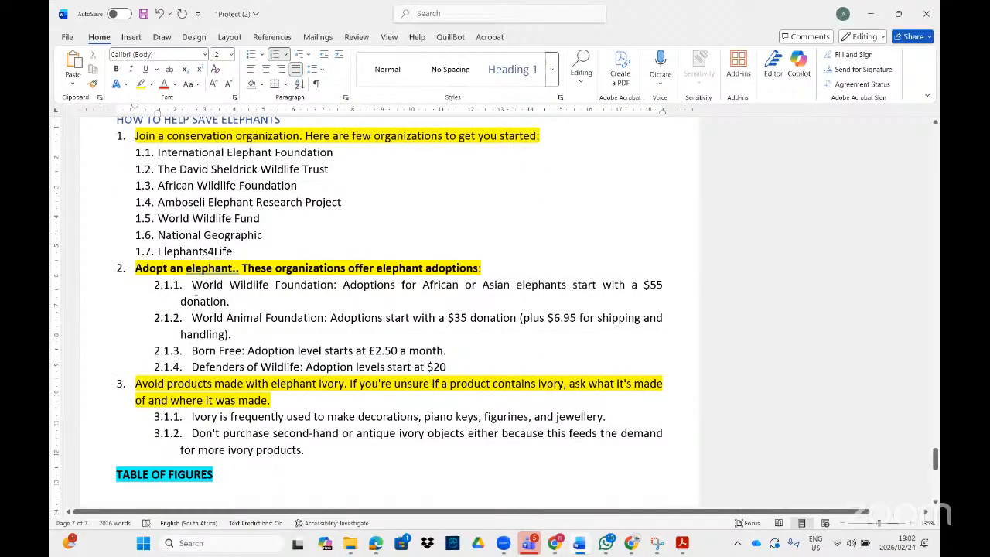
{"action": "left_click", "coordinate": [682, 543]}
{"action": "scroll", "coordinate": [358, 341], "scroll_direction": "down", "scroll_amount": 1}
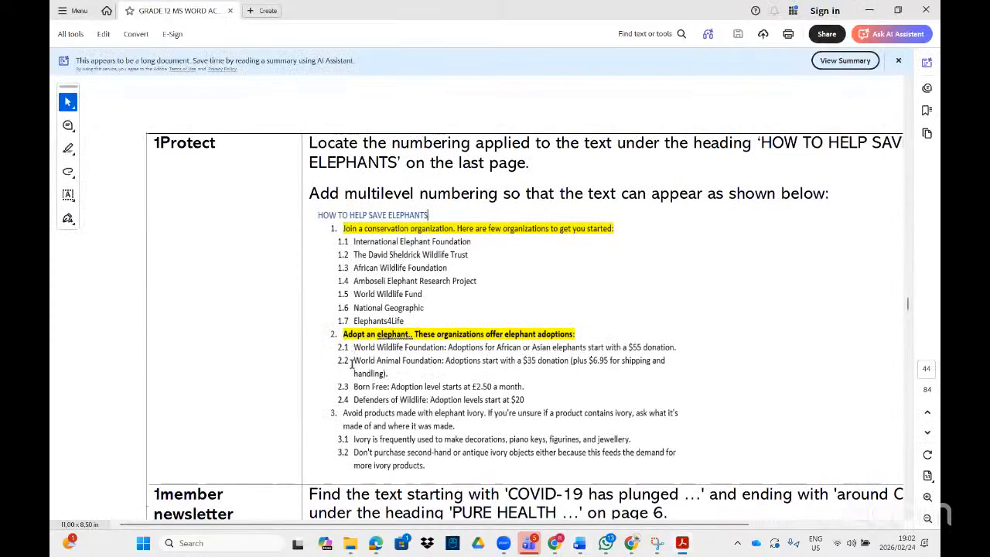
{"action": "left_click", "coordinate": [681, 543]}
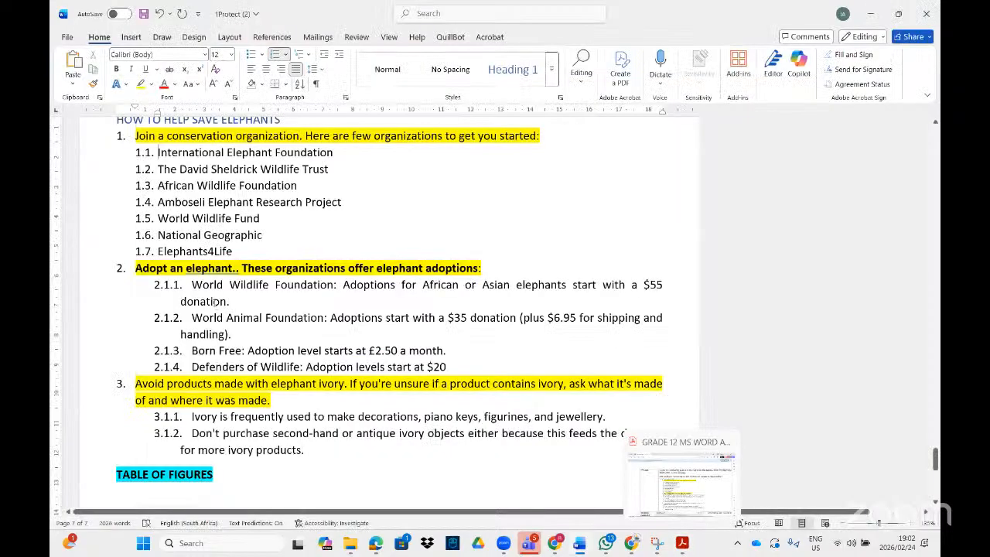
{"action": "left_click", "coordinate": [180, 285]}
{"action": "left_click", "coordinate": [277, 367]}
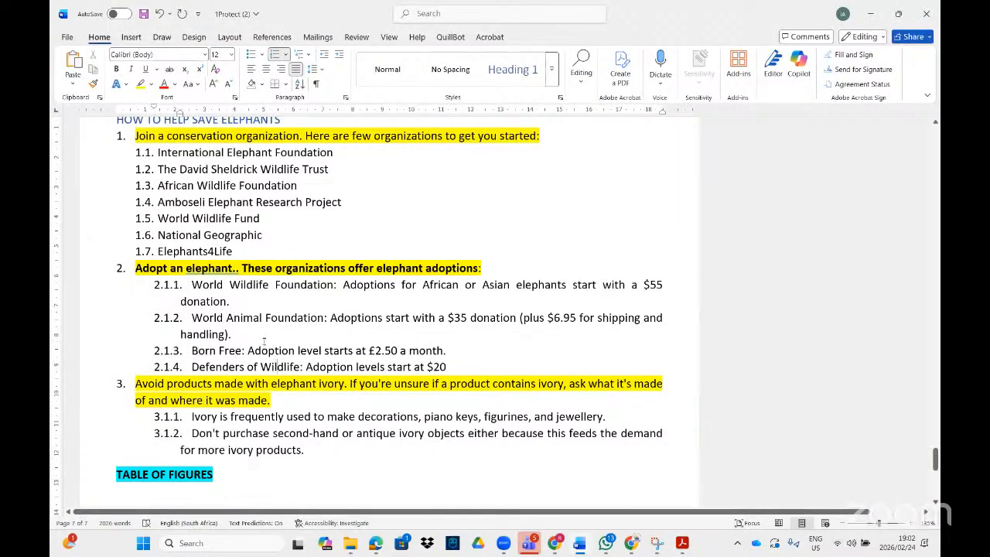
{"action": "left_click_drag", "start_coordinate": [264, 342], "coordinate": [208, 286]}
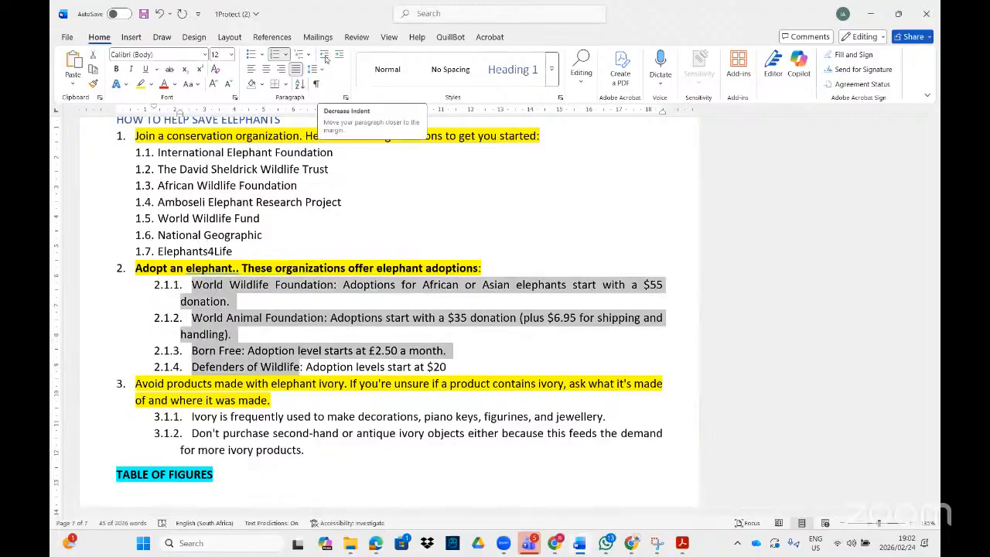
{"action": "left_click", "coordinate": [326, 59]}
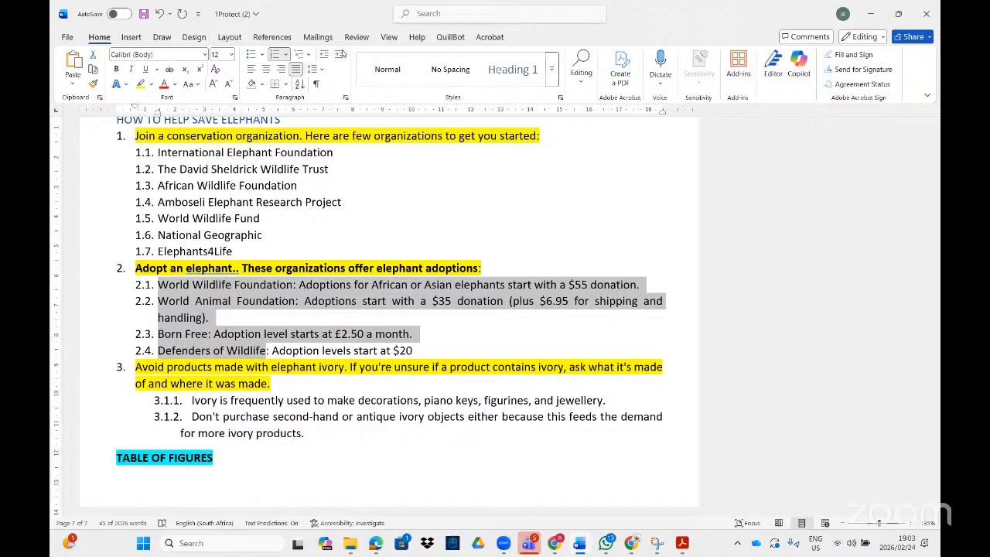
- Try deeper list levels on the selected elephant adoption entries and return them to the second level
{"action": "left_click", "coordinate": [341, 57]}
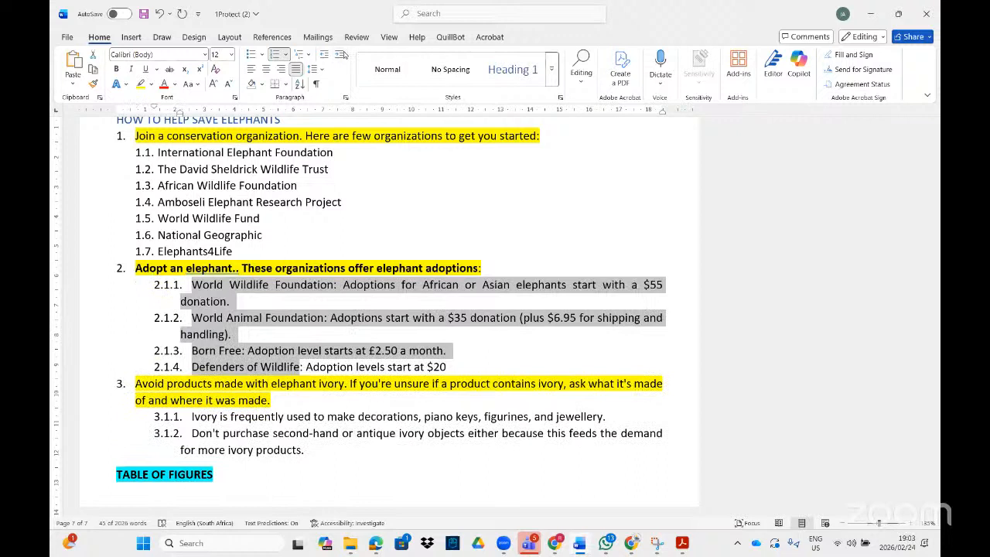
{"action": "left_click", "coordinate": [341, 56]}
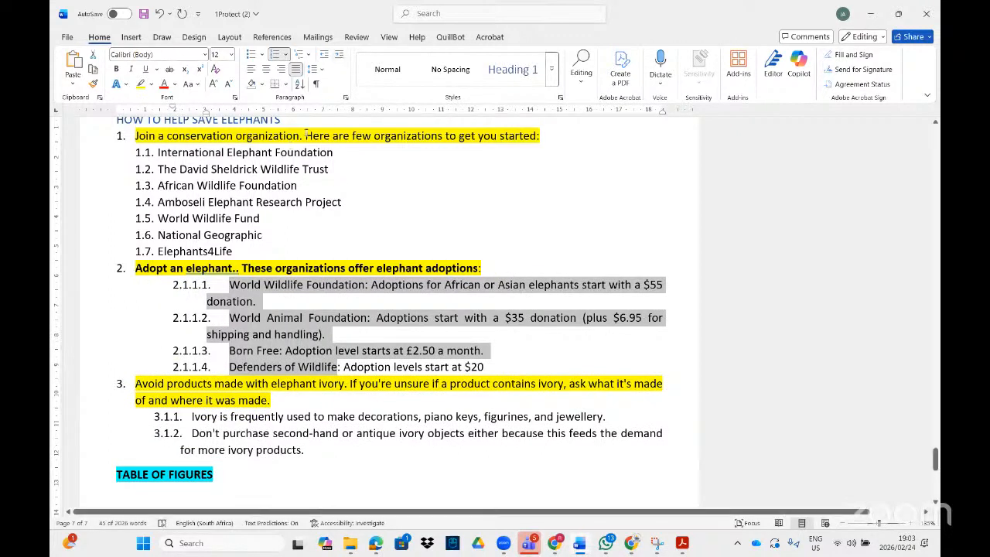
{"action": "left_click", "coordinate": [342, 56]}
{"action": "left_click", "coordinate": [341, 56]}
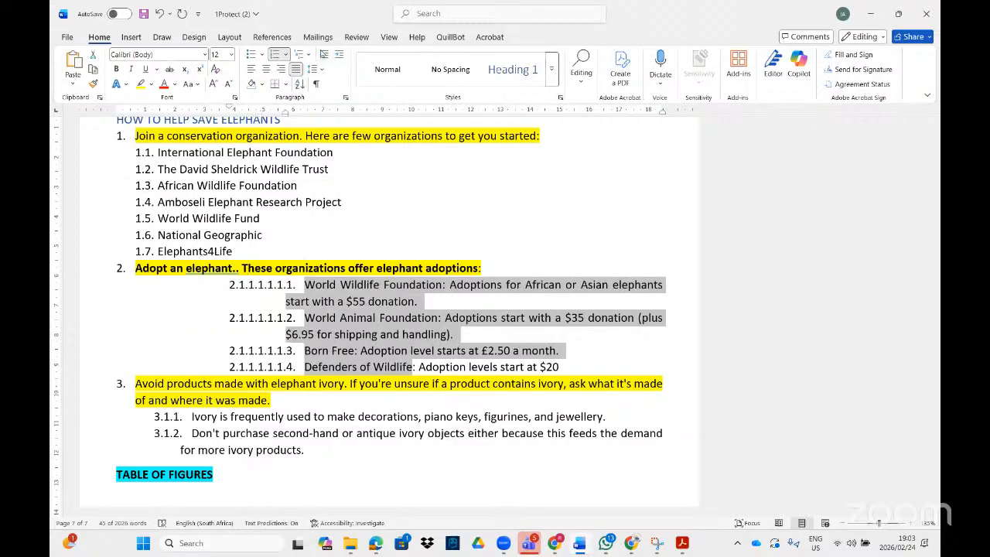
{"action": "left_click", "coordinate": [324, 56]}
{"action": "left_click", "coordinate": [324, 56]}
{"action": "left_click", "coordinate": [323, 56]}
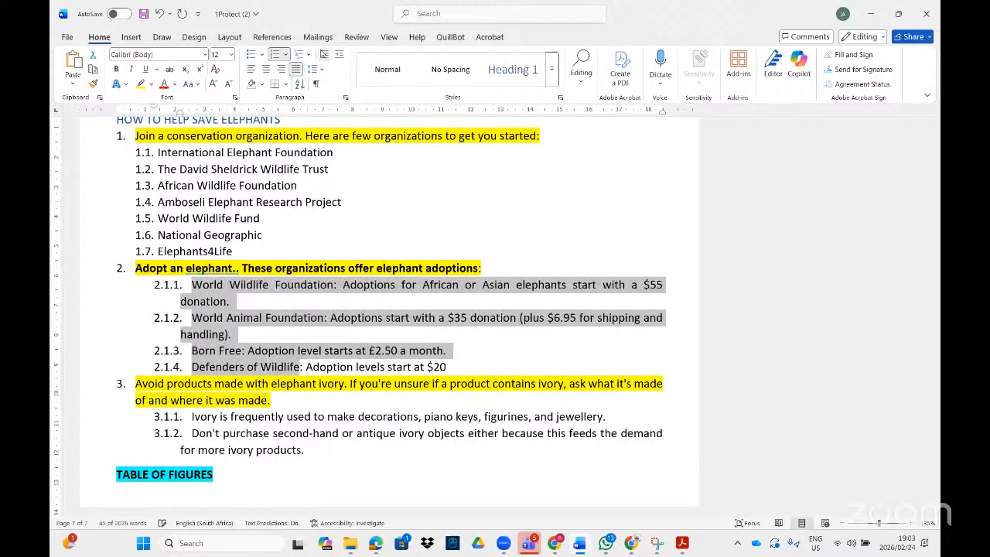
{"action": "left_click", "coordinate": [324, 56]}
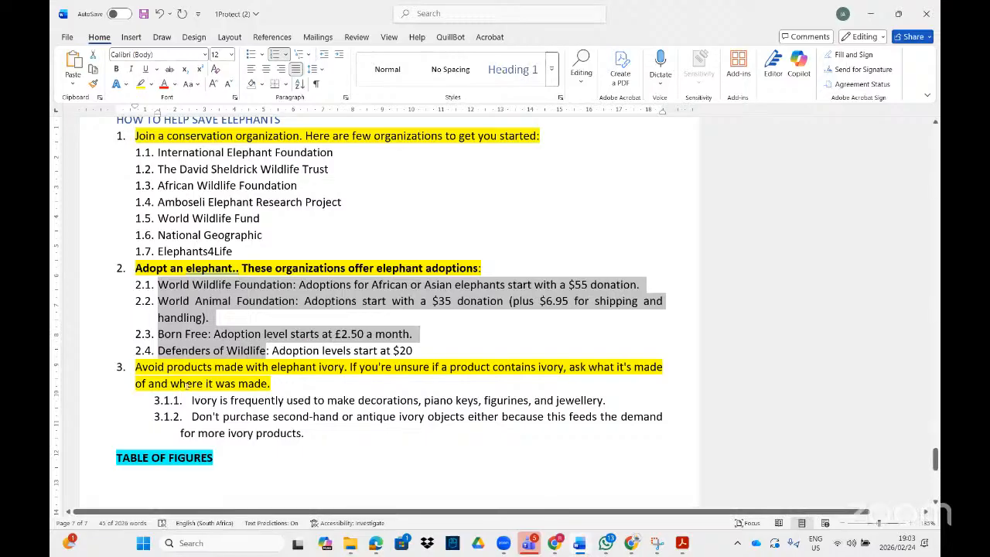
- Promote the two ivory entries under "Avoid products made with elephant ivory" to second-level numbering, 3.1 and 3.2
{"action": "scroll", "coordinate": [187, 388], "scroll_direction": "down", "scroll_amount": 2}
{"action": "left_click_drag", "start_coordinate": [307, 362], "coordinate": [209, 338]}
{"action": "left_click", "coordinate": [209, 337]}
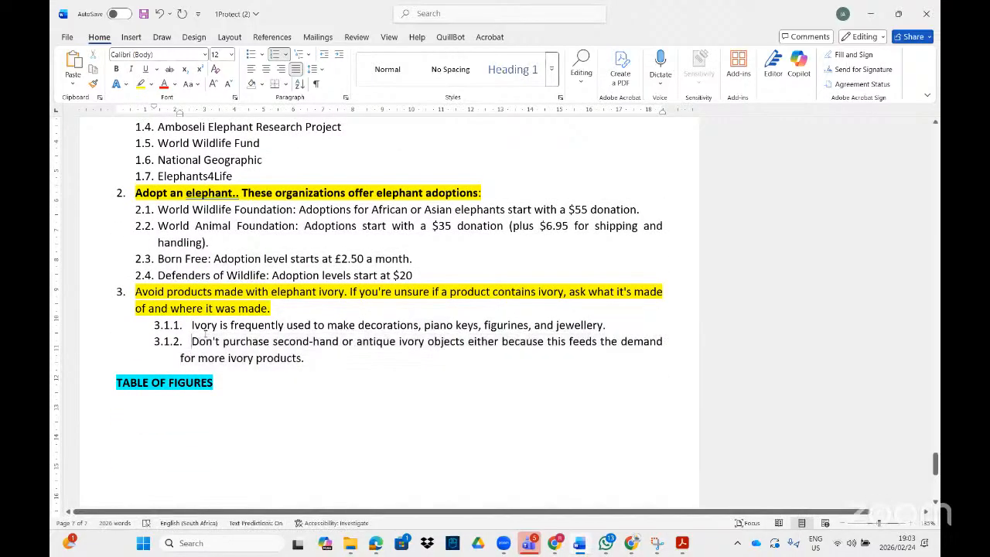
{"action": "left_click_drag", "start_coordinate": [306, 359], "coordinate": [193, 325]}
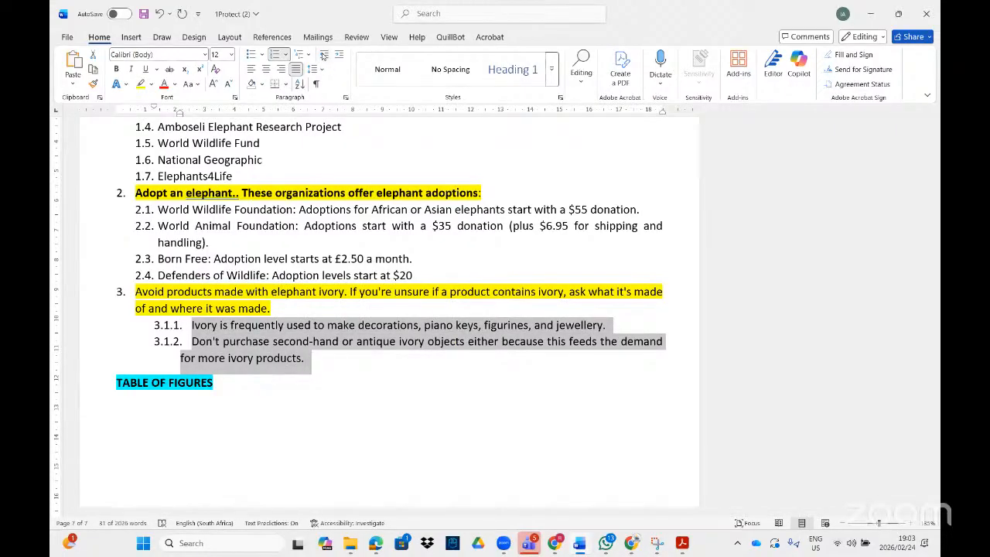
{"action": "left_click", "coordinate": [324, 55]}
{"action": "scroll", "coordinate": [211, 297], "scroll_direction": "up", "scroll_amount": 3}
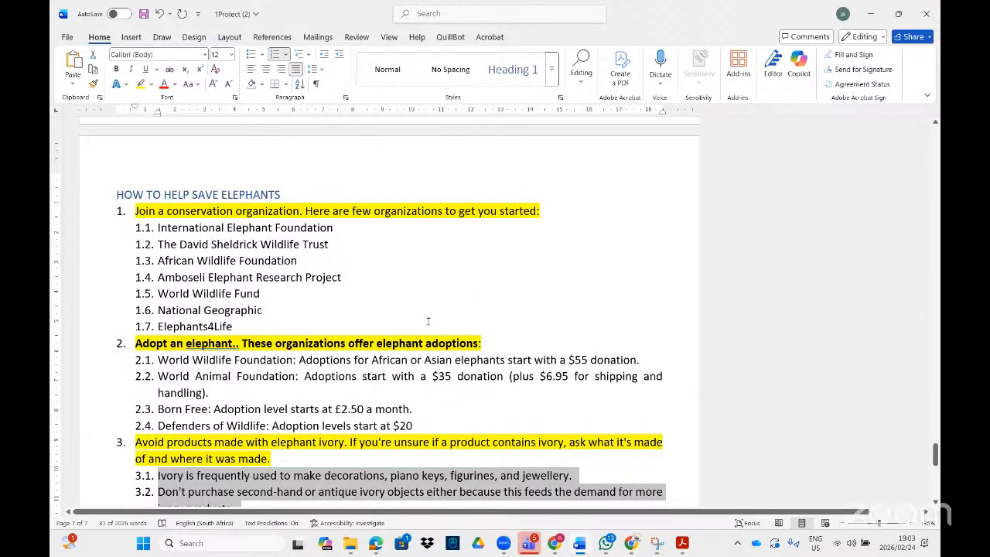
- Close the 1Protect (2), 1MSport and 1Oversharing documents without saving their changes
{"action": "left_click", "coordinate": [926, 13]}
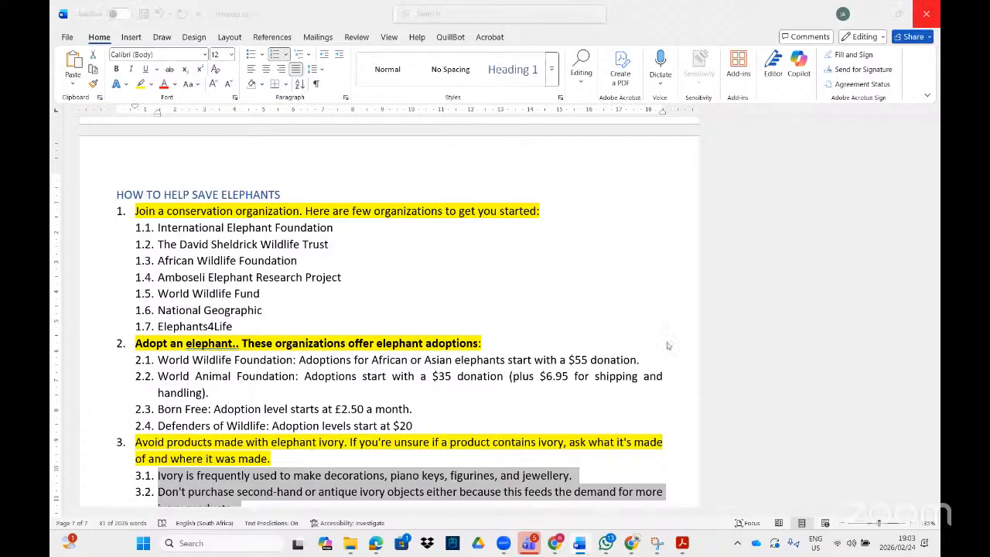
{"action": "left_click", "coordinate": [560, 427]}
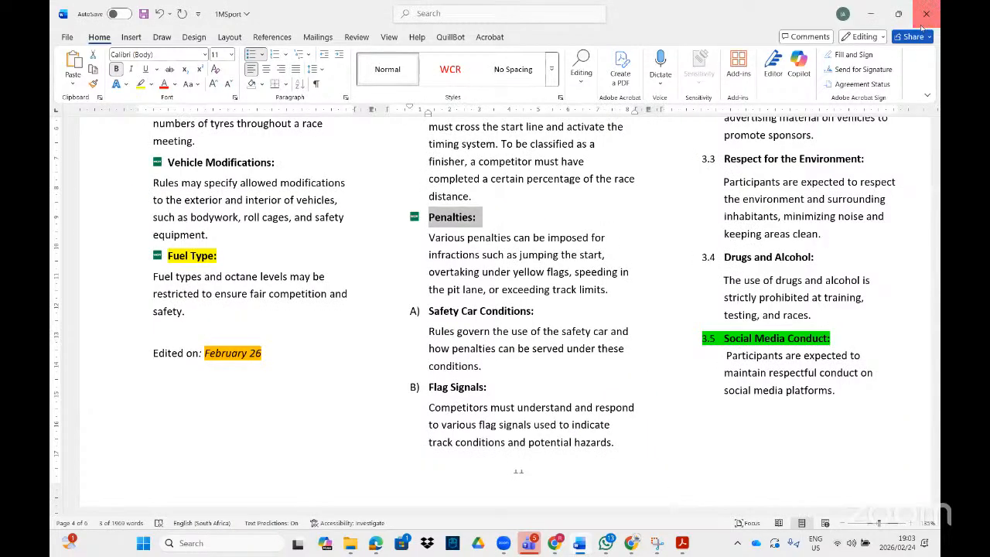
{"action": "left_click", "coordinate": [560, 426]}
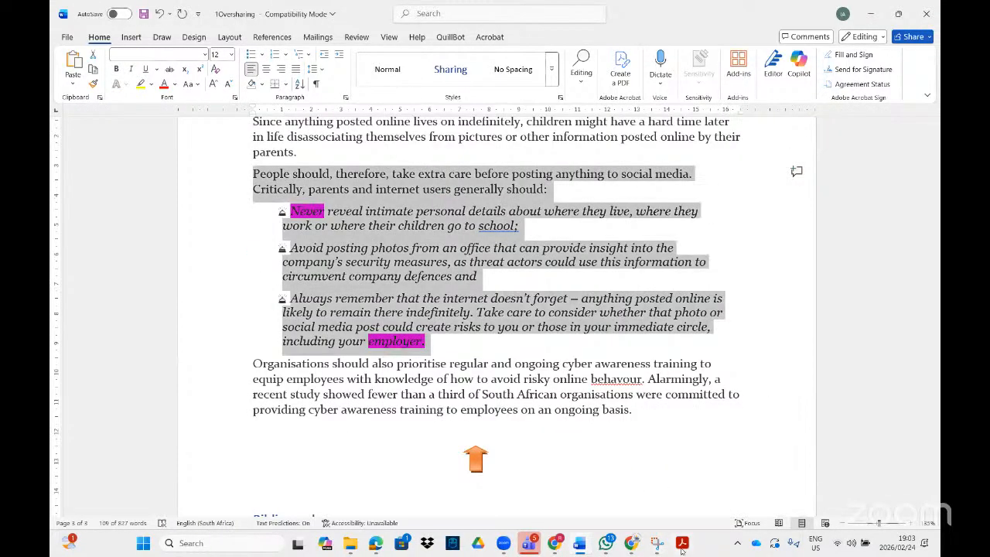
{"action": "mouse_move", "coordinate": [684, 546]}
{"action": "left_click", "coordinate": [927, 13]}
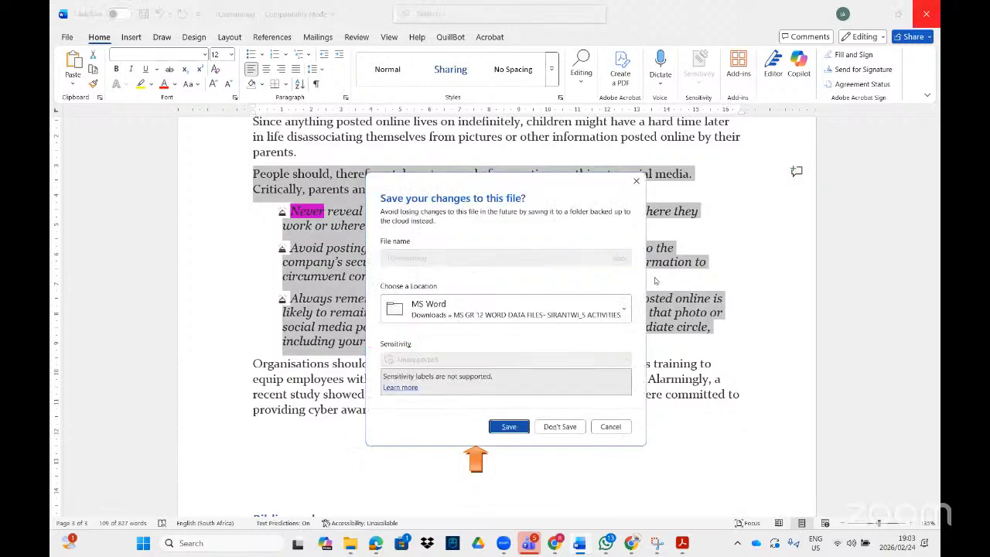
{"action": "left_click", "coordinate": [568, 427]}
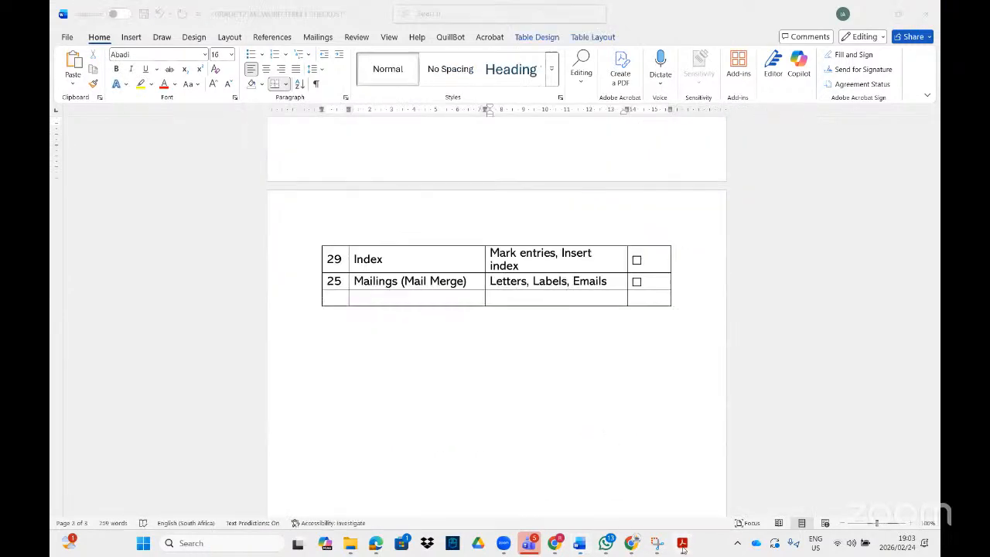
- Switch to the PDF and read the 1member newsletter multilevel list task and its PURE HEALTH sample
{"action": "left_click", "coordinate": [679, 541]}
{"action": "scroll", "coordinate": [517, 375], "scroll_direction": "down", "scroll_amount": 5}
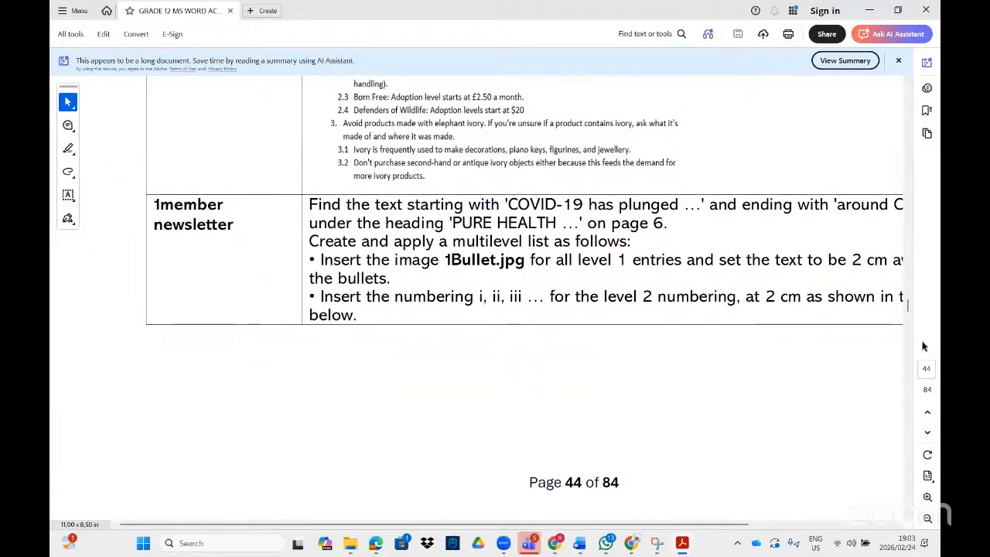
{"action": "left_click", "coordinate": [928, 517]}
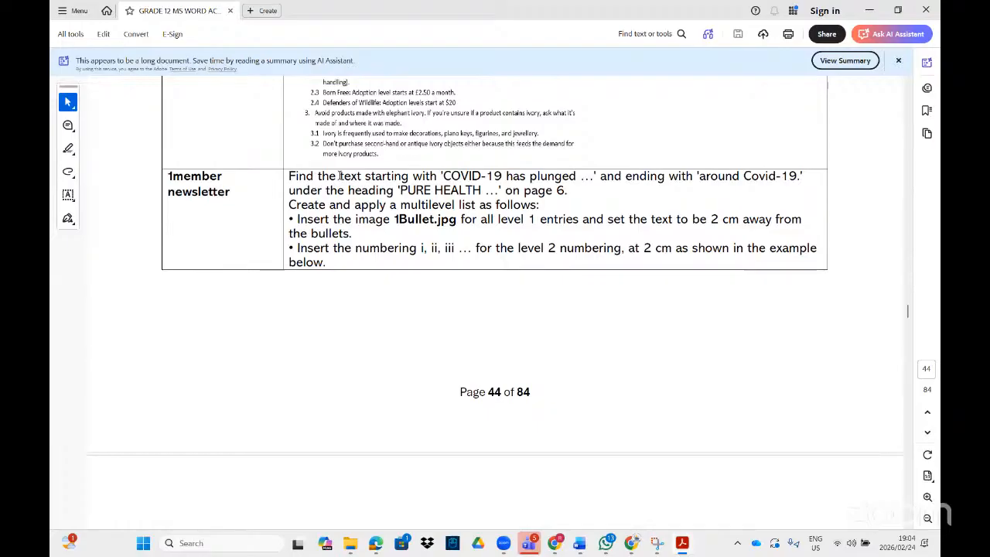
{"action": "scroll", "coordinate": [436, 139], "scroll_direction": "down", "scroll_amount": 5}
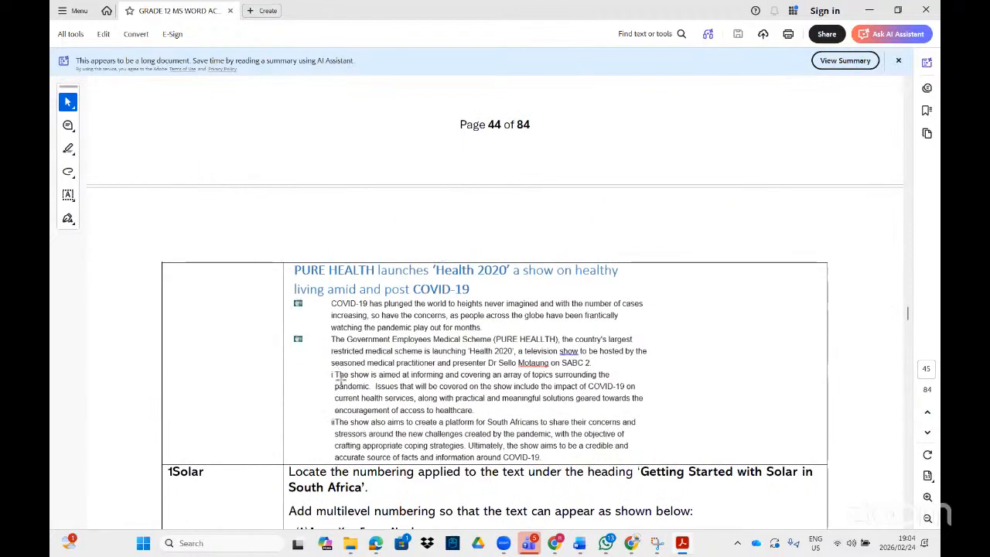
{"action": "scroll", "coordinate": [348, 402], "scroll_direction": "up", "scroll_amount": 4}
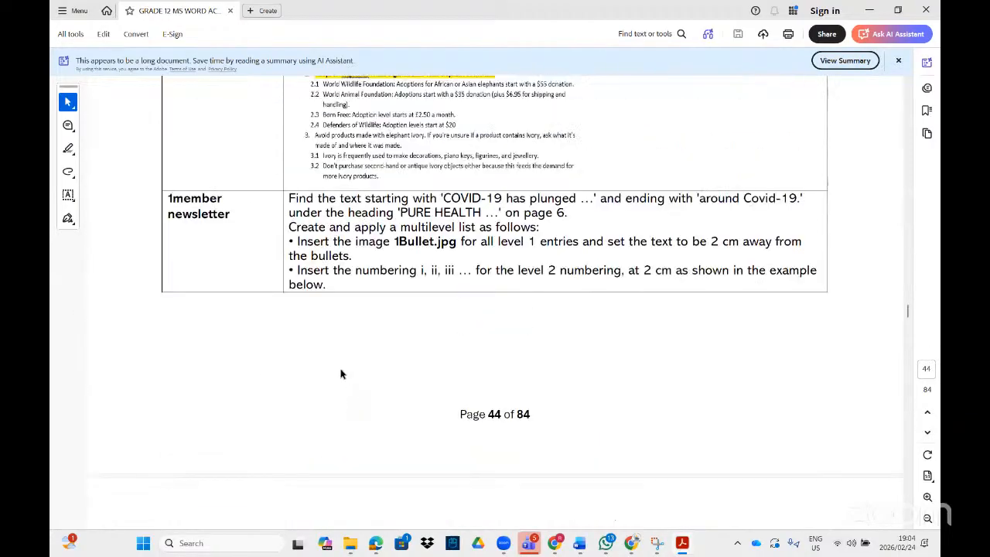
- Search the computer for the 1Member Newsletter Word document, open it and enable editing
{"action": "left_click", "coordinate": [144, 544]}
{"action": "type", "text": "1"}
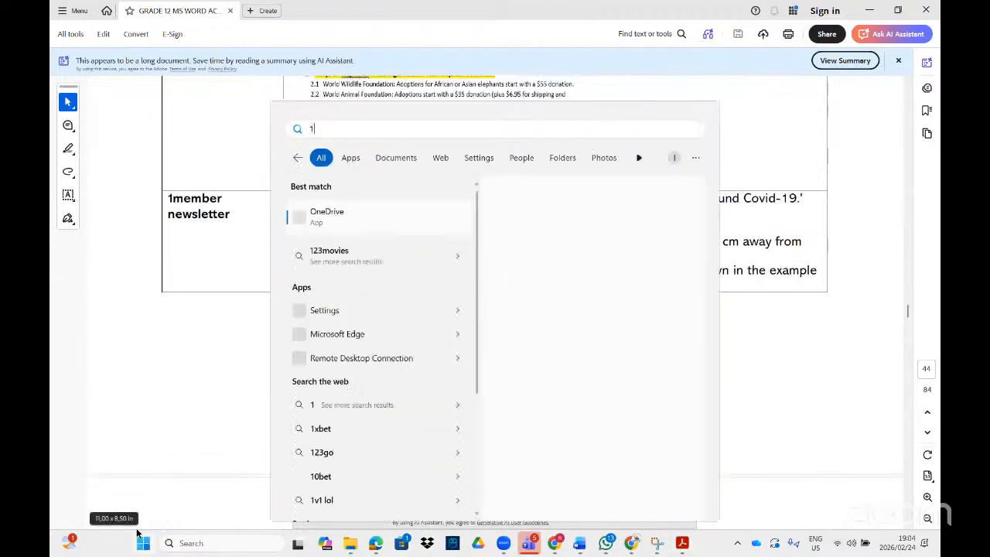
{"action": "type", "text": "mem"}
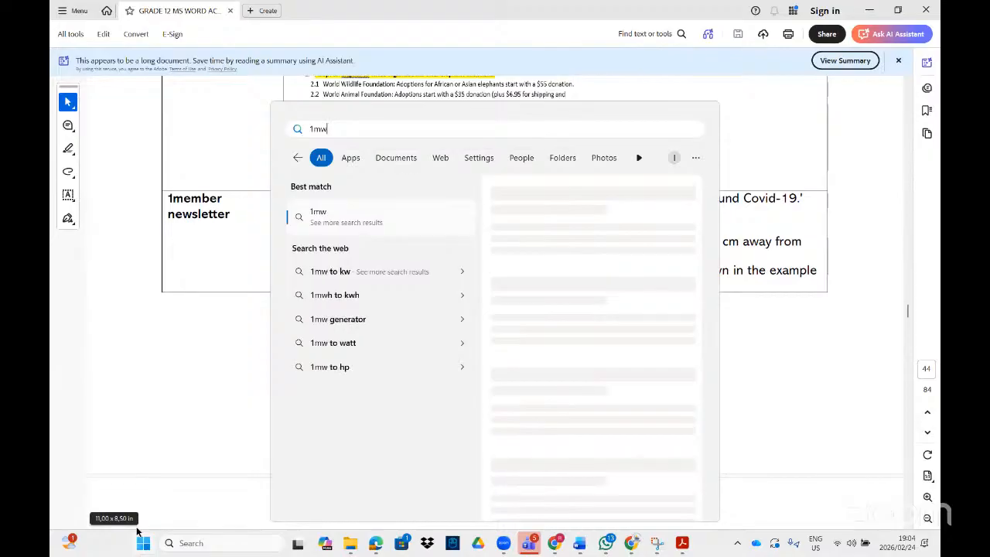
{"action": "key", "text": "Return"}
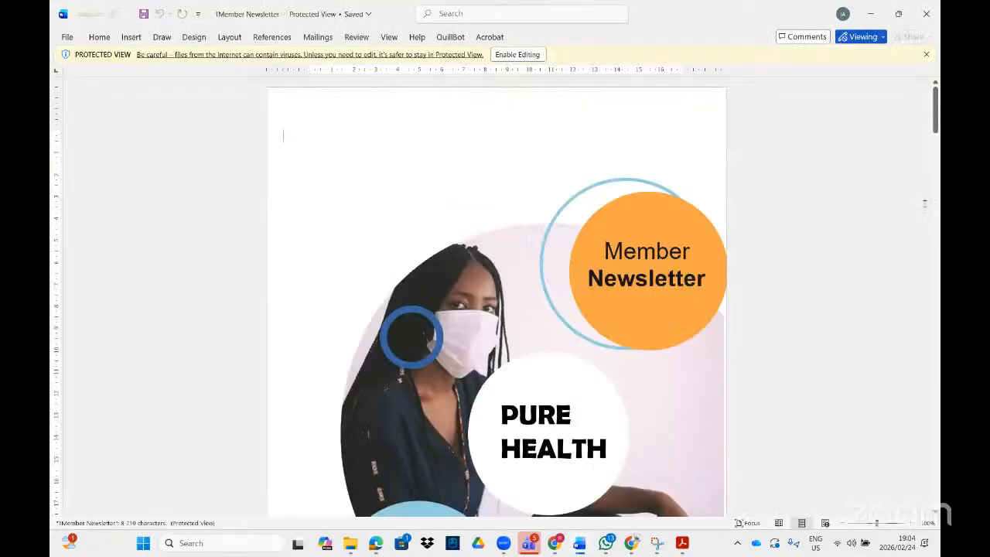
{"action": "left_click", "coordinate": [534, 54]}
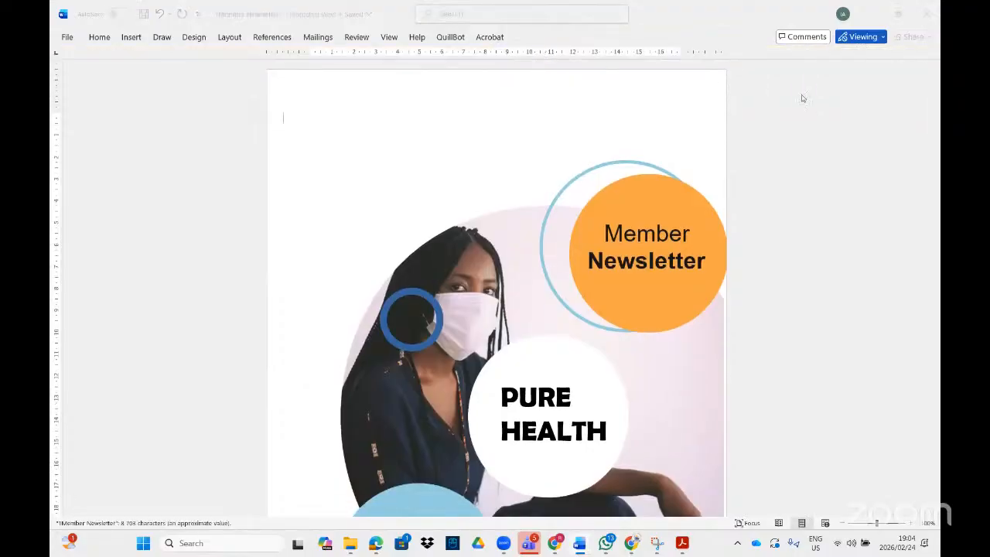
- Locate the text under the PURE HEALTH launches 'Health 2020' heading and recheck the newsletter task in the PDF
{"action": "mouse_move", "coordinate": [934, 152]}
{"action": "left_mouse_down"}
{"action": "mouse_move", "coordinate": [936, 499]}
{"action": "mouse_move", "coordinate": [935, 270]}
{"action": "left_mouse_up"}
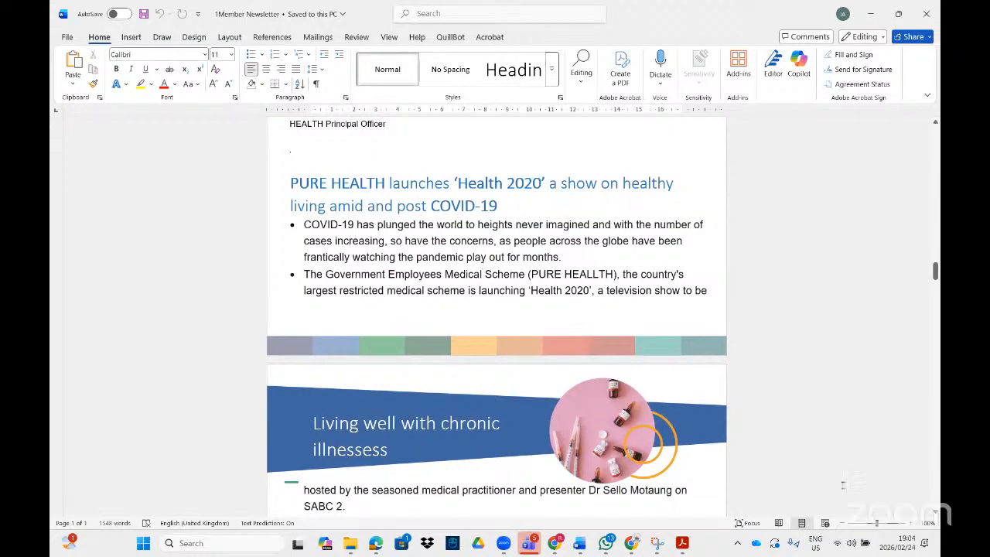
{"action": "left_click", "coordinate": [682, 543]}
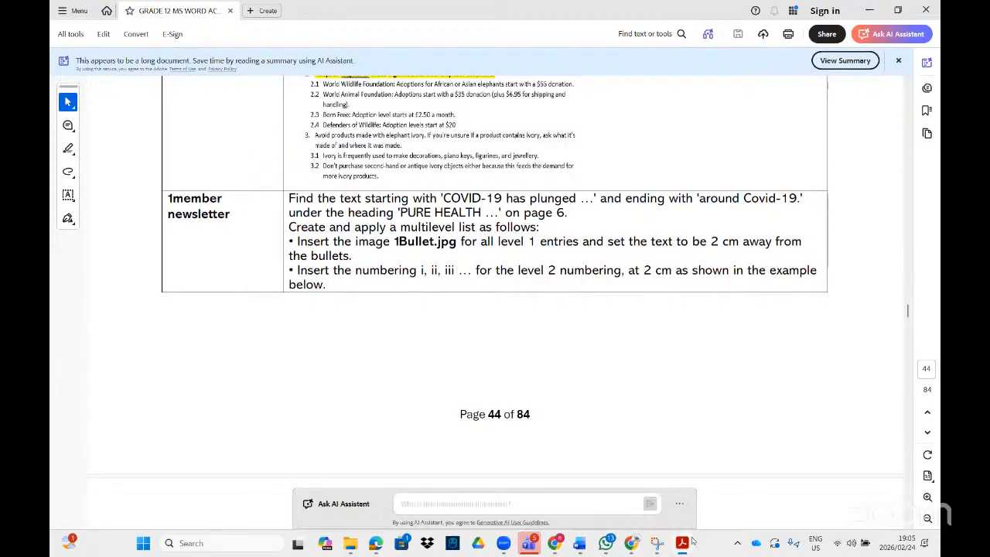
{"action": "mouse_move", "coordinate": [687, 548]}
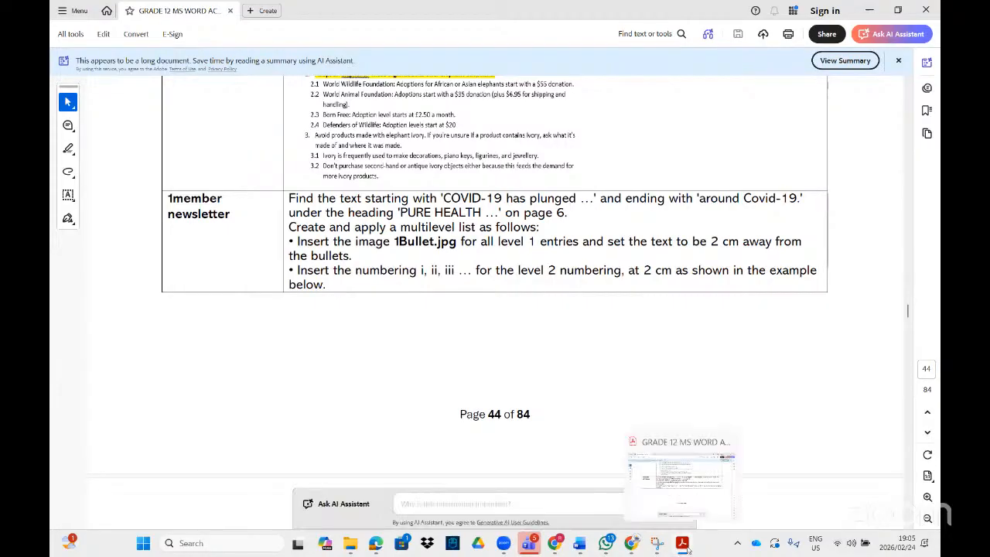
- Switch to Word, select the bulleted text from 'COVID-19 has plunged' to 'around COVID-19.' and recheck the task in the PDF
{"action": "left_click", "coordinate": [685, 545]}
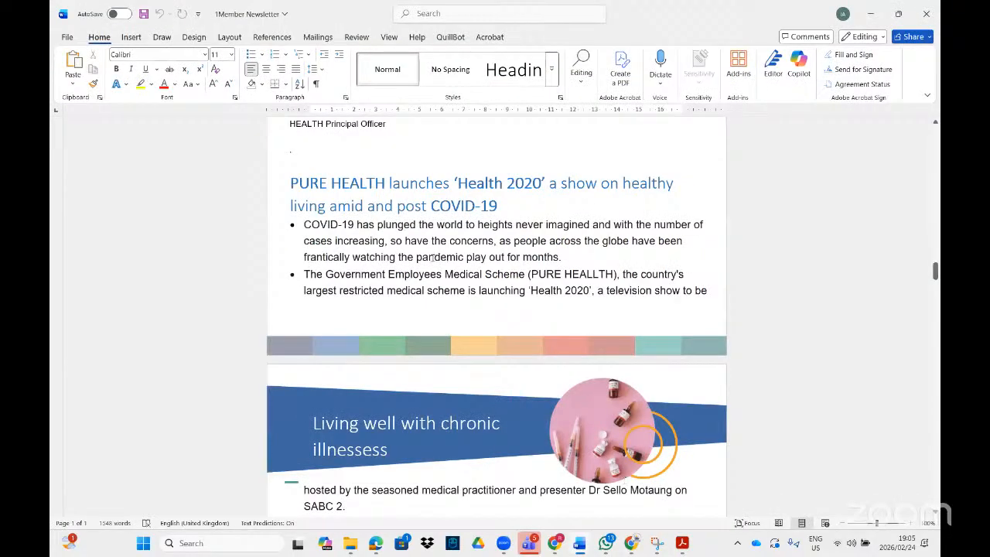
{"action": "left_click_drag", "start_coordinate": [299, 224], "coordinate": [718, 375]}
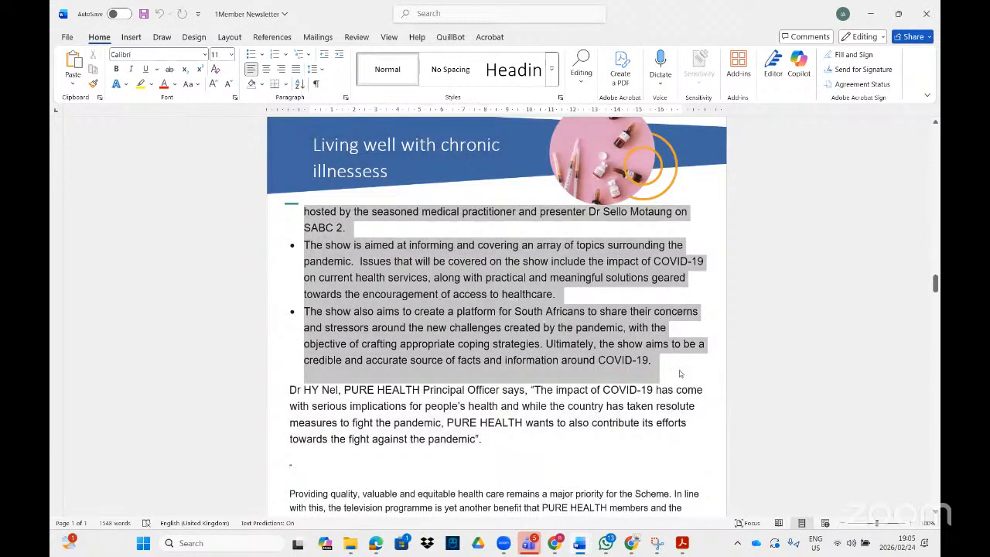
{"action": "left_click", "coordinate": [682, 543]}
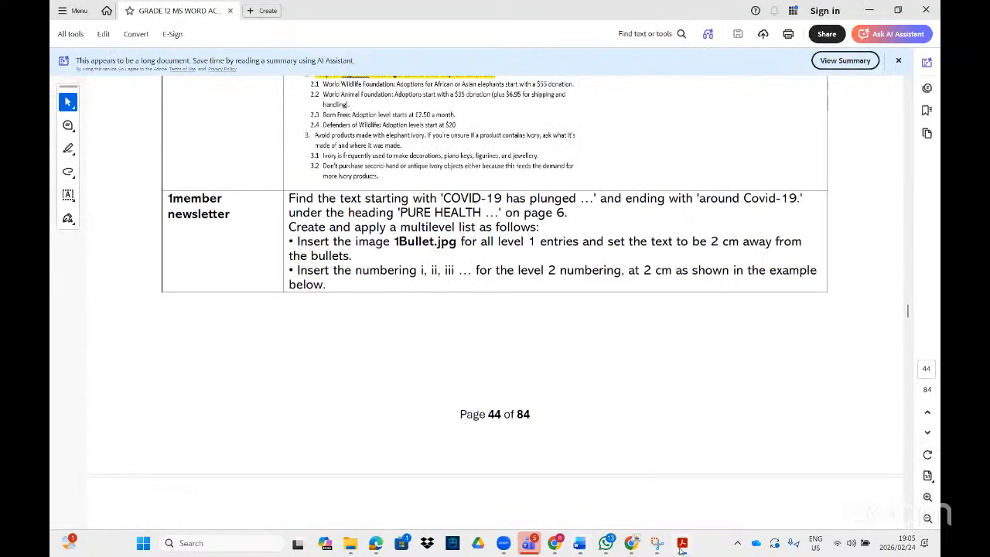
{"action": "left_click", "coordinate": [682, 543]}
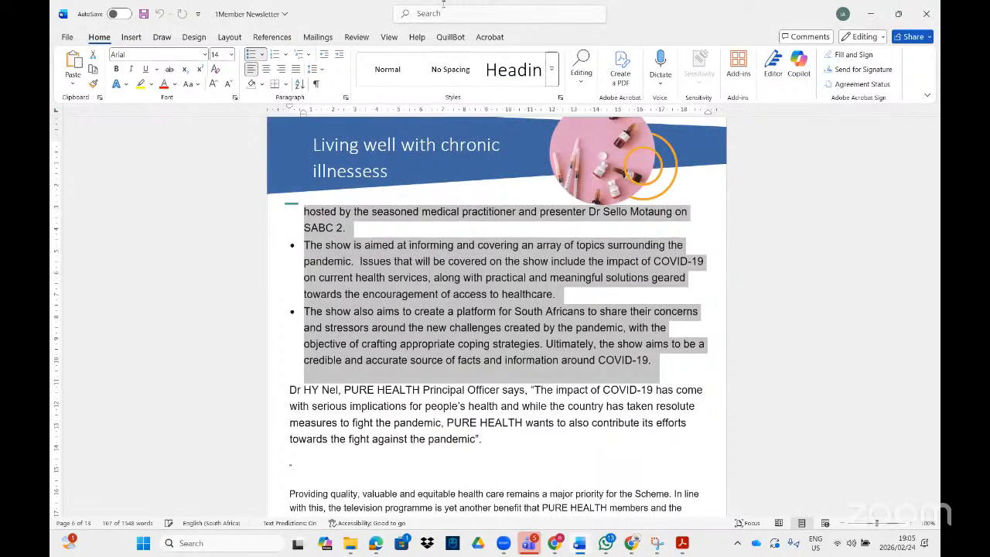
- Start defining a new multilevel list for the selected text and choose level 1 for editing
{"action": "left_click", "coordinate": [417, 15]}
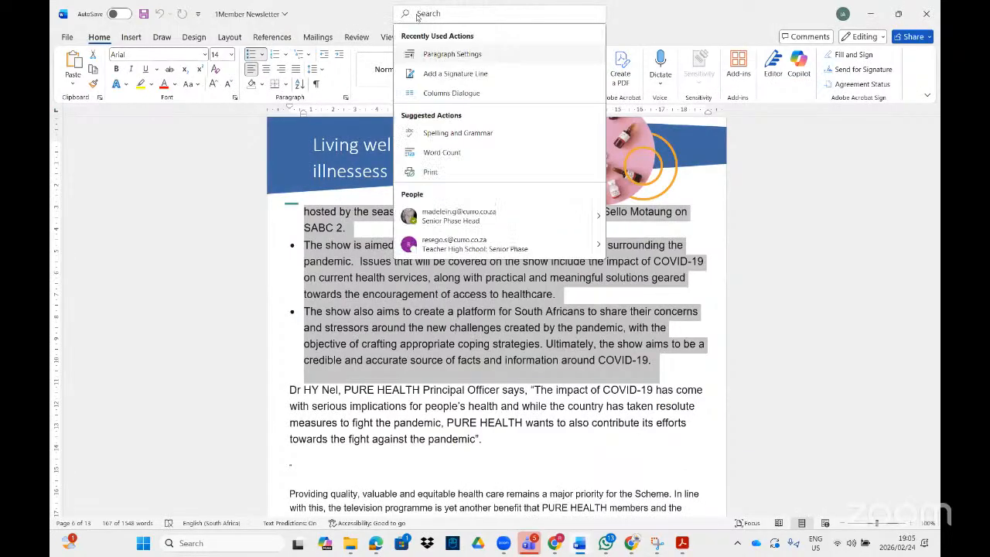
{"action": "type", "text": "mul"}
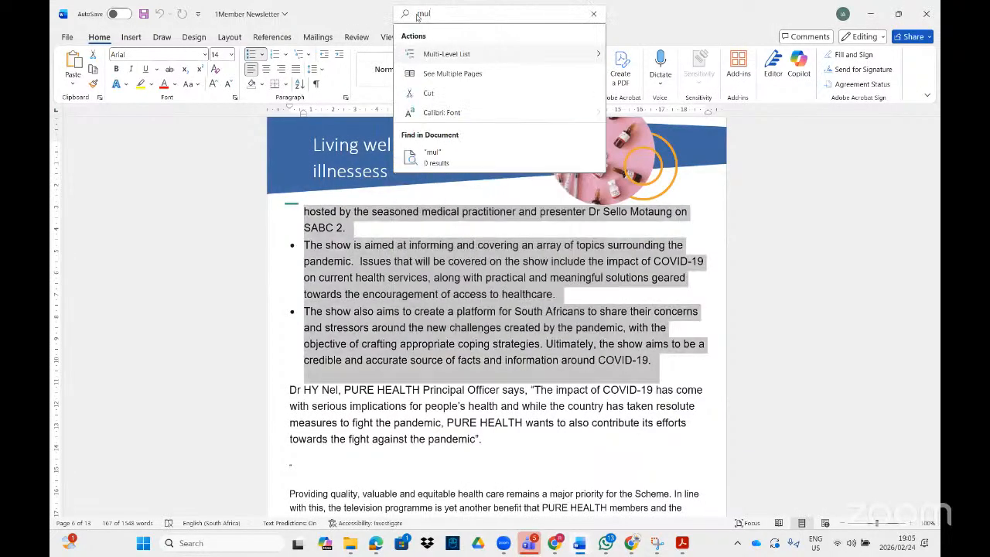
{"action": "left_click", "coordinate": [438, 56]}
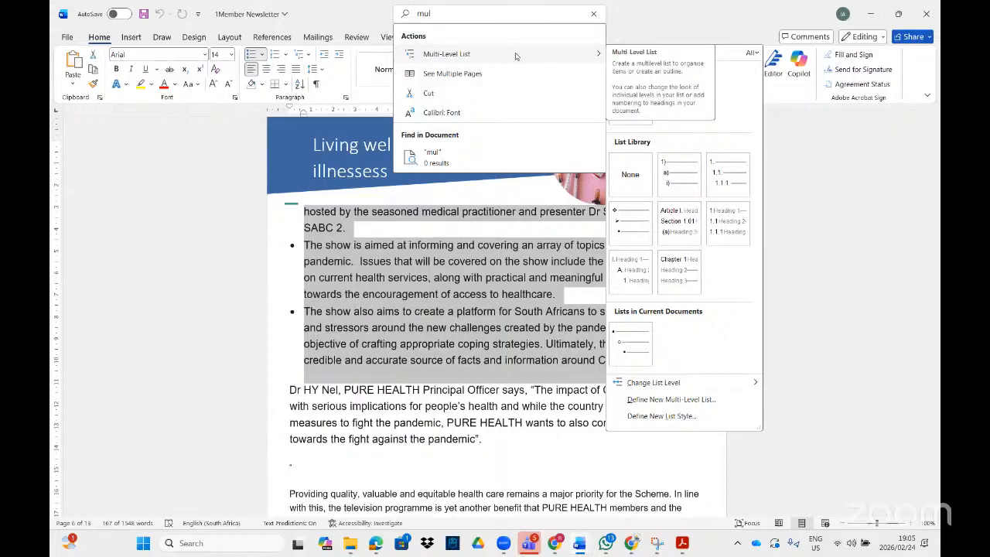
{"action": "left_click", "coordinate": [670, 400]}
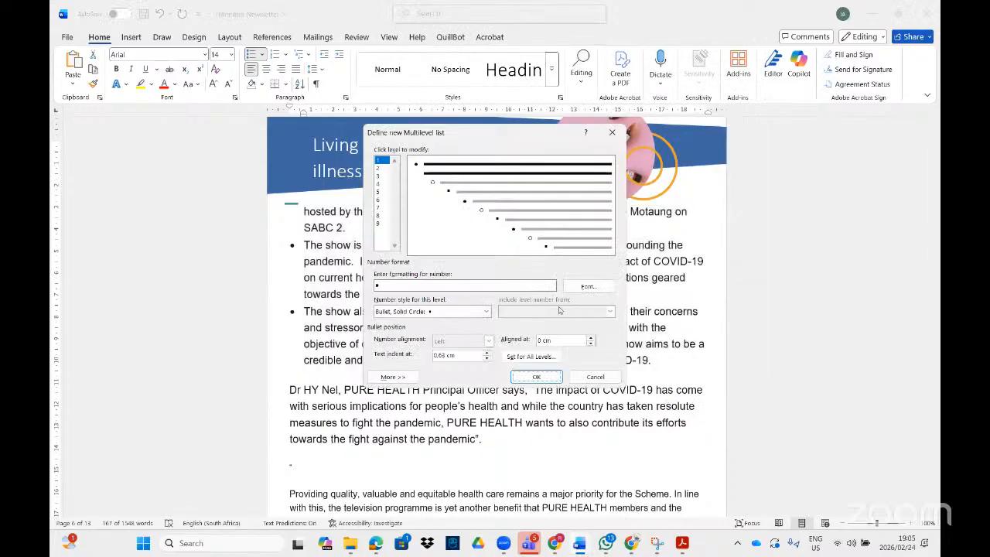
{"action": "left_click_drag", "start_coordinate": [478, 132], "coordinate": [548, 146]}
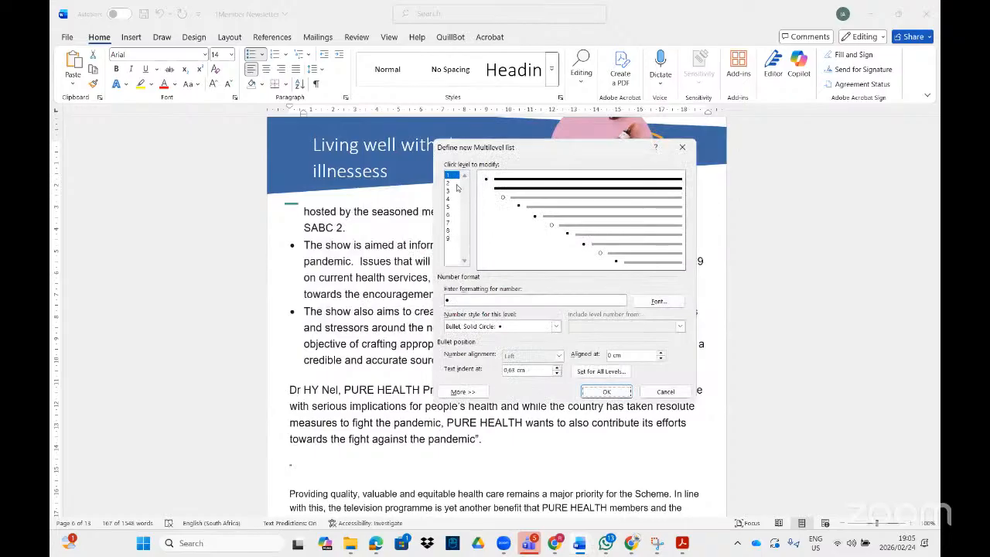
{"action": "left_click", "coordinate": [450, 179]}
- Check the bullet requirement in the PDF and choose New Picture as the number style for level 1
{"action": "left_click", "coordinate": [683, 544]}
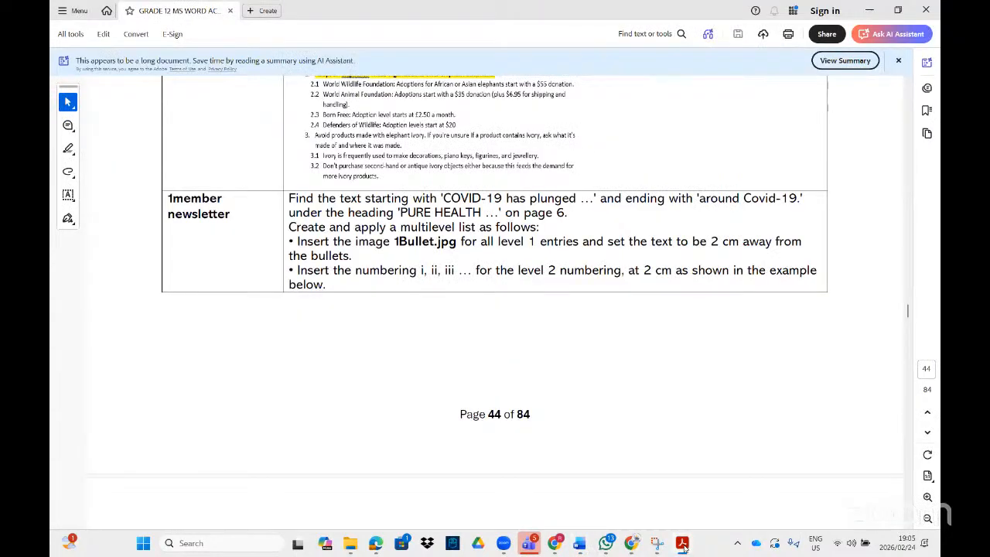
{"action": "left_click", "coordinate": [682, 544]}
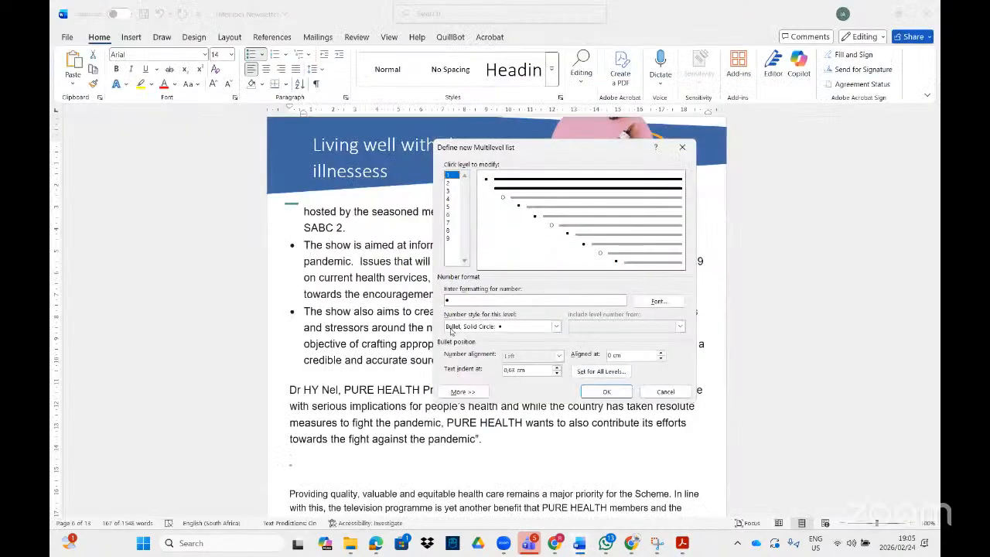
{"action": "left_click", "coordinate": [555, 326]}
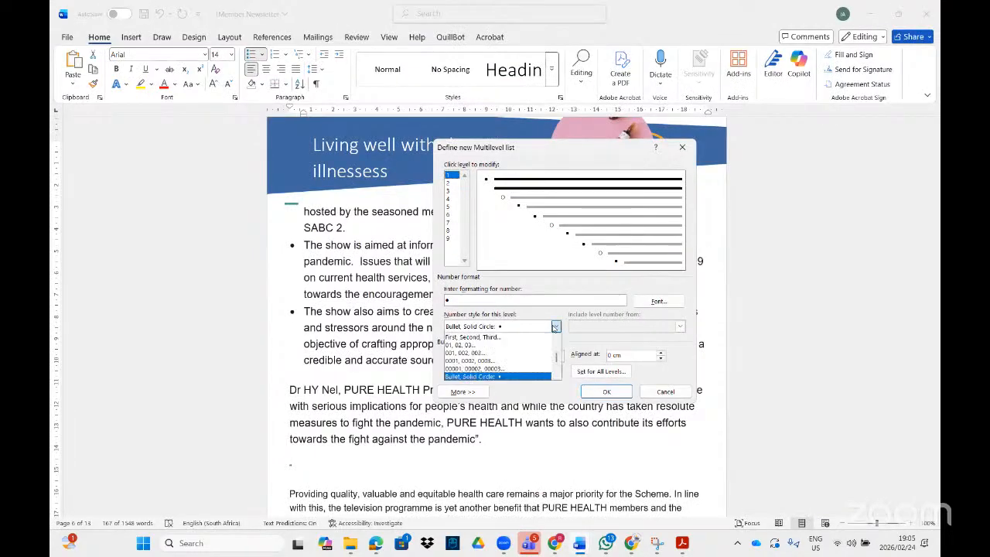
{"action": "left_click", "coordinate": [557, 377]}
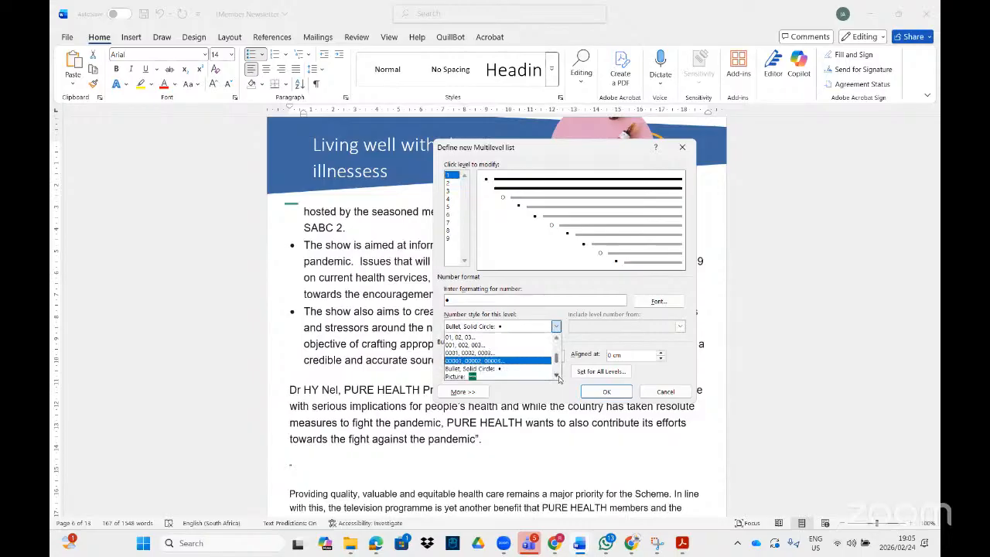
{"action": "left_click", "coordinate": [558, 377]}
{"action": "left_click", "coordinate": [558, 377]}
{"action": "left_click", "coordinate": [557, 377]}
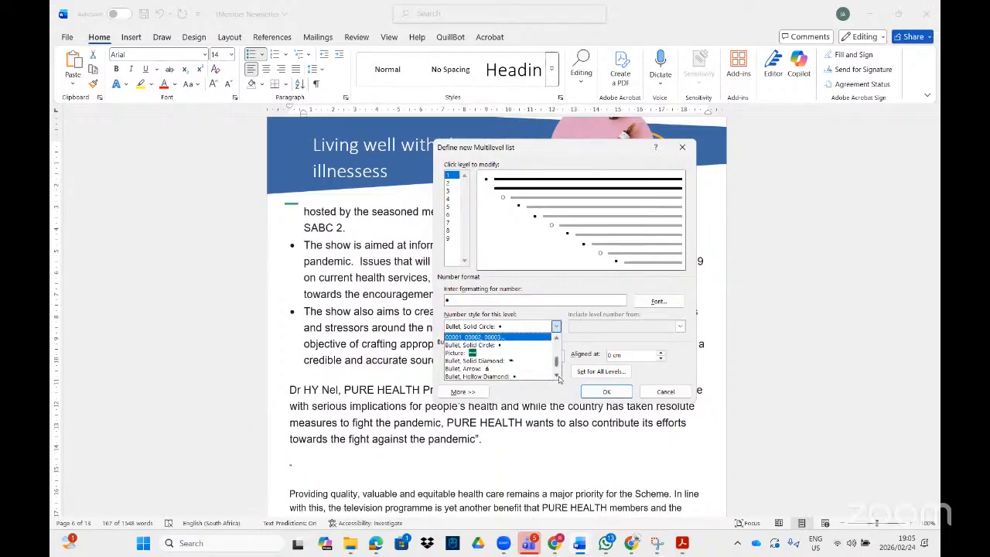
{"action": "left_click", "coordinate": [558, 376]}
{"action": "left_click", "coordinate": [558, 377]}
{"action": "left_click", "coordinate": [558, 377]}
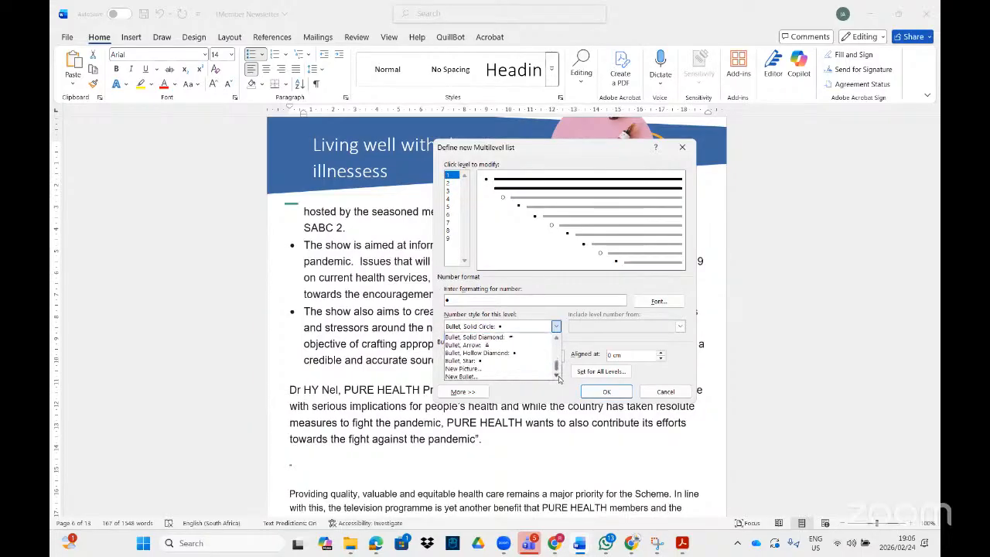
{"action": "left_click", "coordinate": [685, 546]}
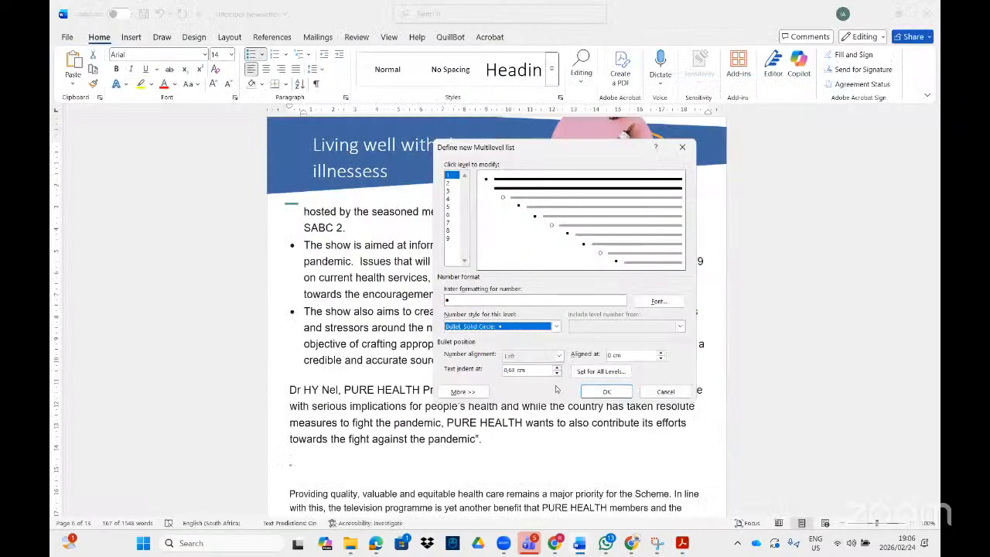
{"action": "left_click", "coordinate": [685, 547]}
{"action": "left_click", "coordinate": [556, 326]}
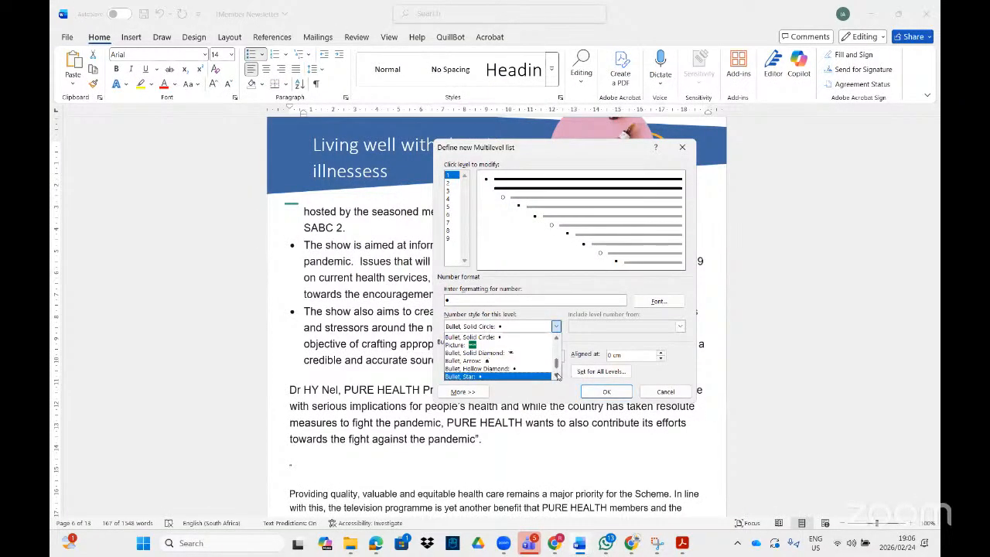
{"action": "scroll", "coordinate": [504, 371], "scroll_direction": "down", "scroll_amount": 1}
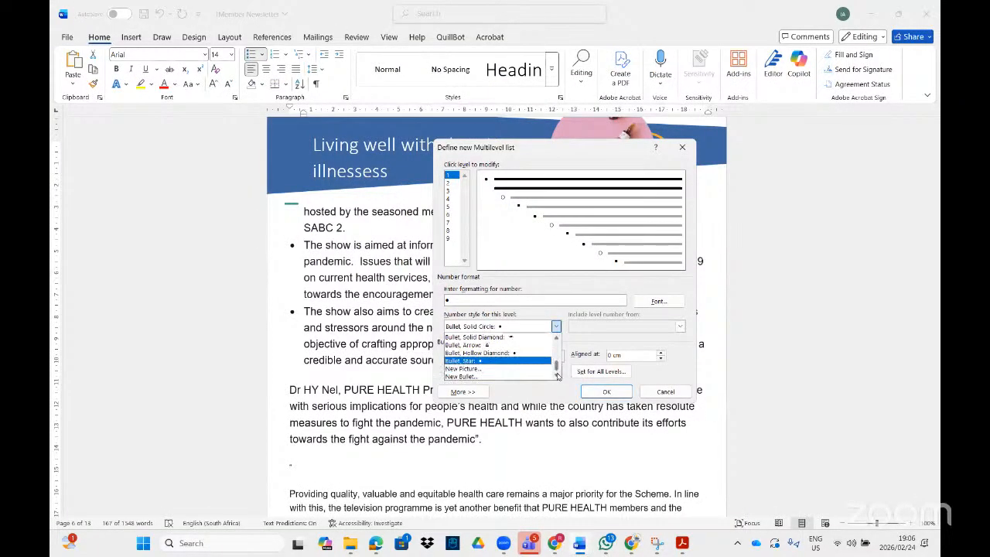
{"action": "left_click", "coordinate": [473, 369]}
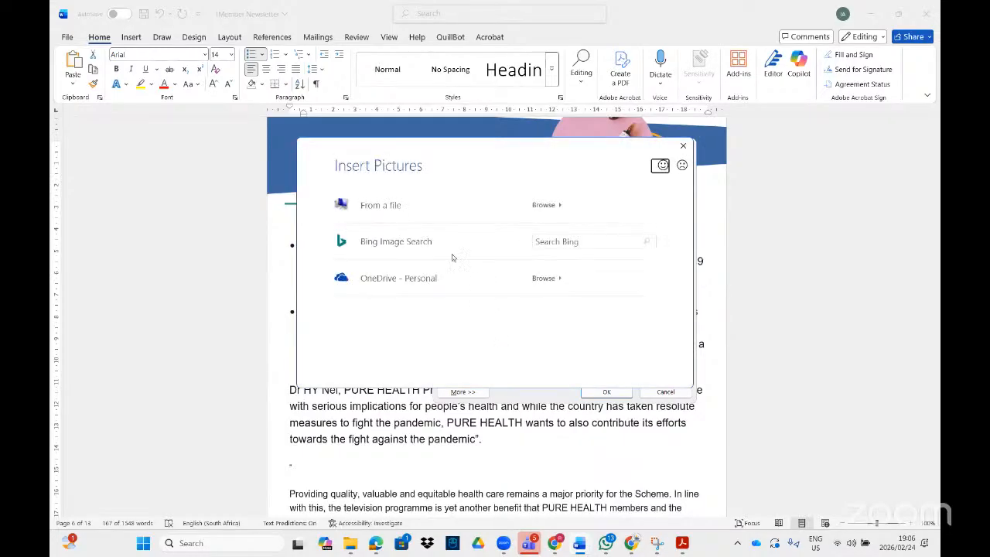
- Insert the 1Bullet (2) picture from the MS Word folder inside the Grade 12 Word data files in Documents as the level 1 bullet
{"action": "left_click", "coordinate": [681, 165]}
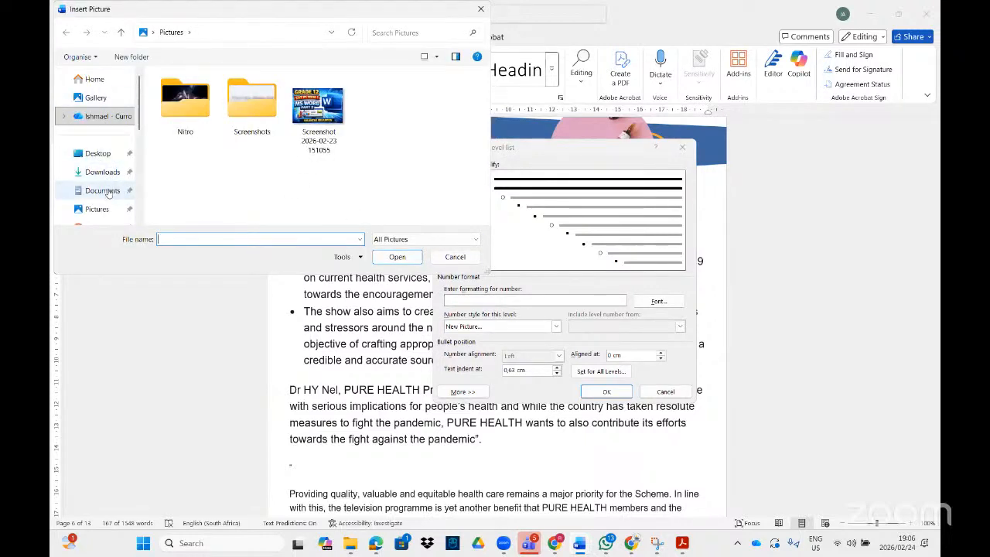
{"action": "left_click", "coordinate": [106, 191]}
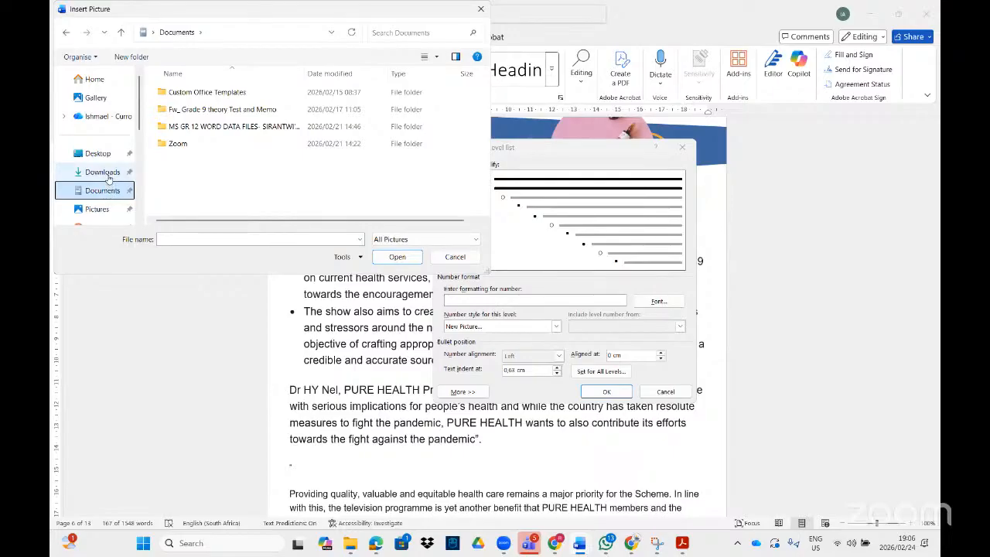
{"action": "double_click", "coordinate": [226, 126]}
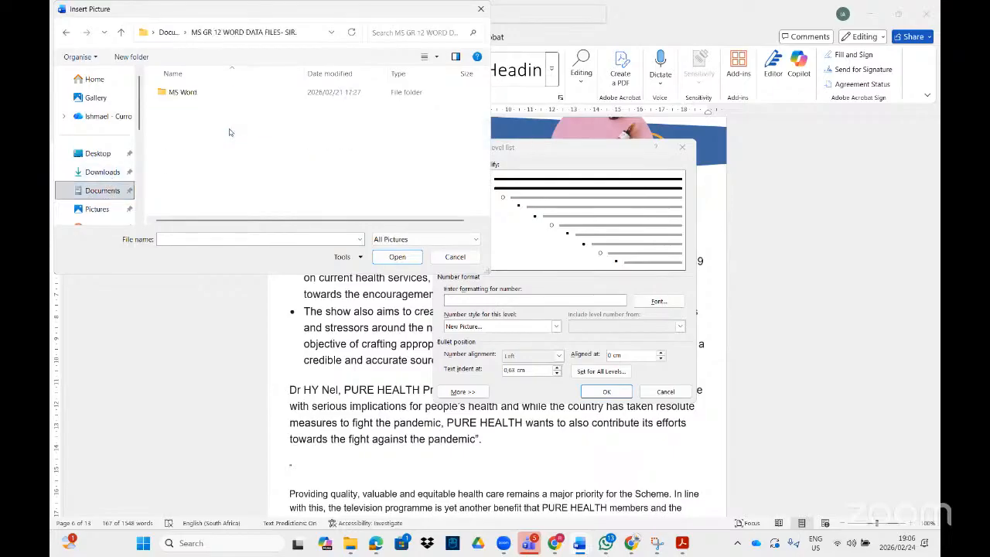
{"action": "double_click", "coordinate": [211, 95]}
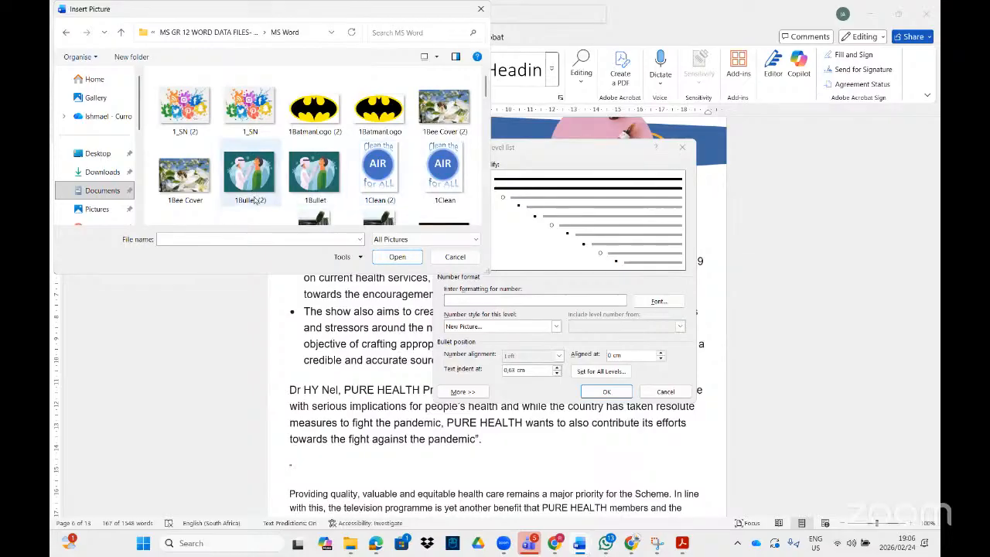
{"action": "double_click", "coordinate": [270, 187]}
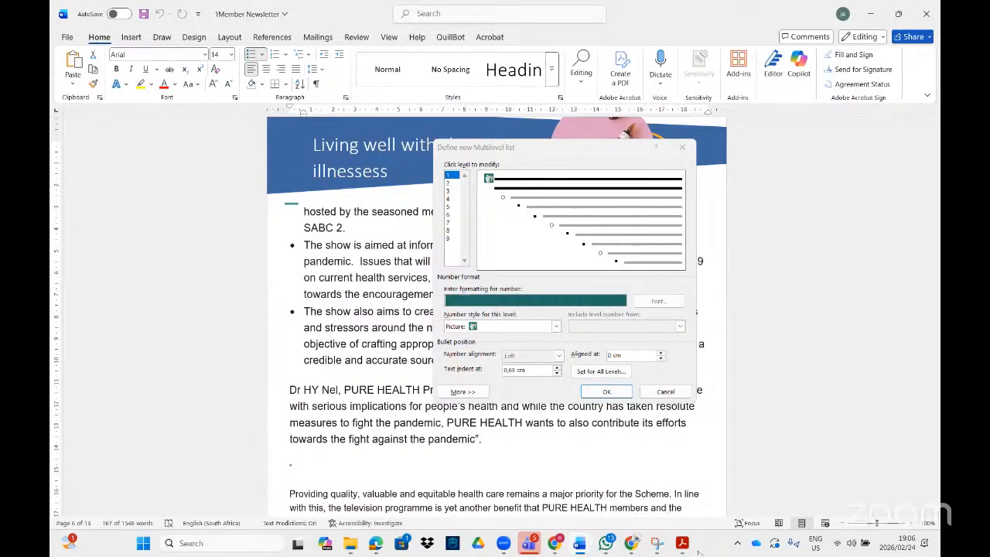
- Recheck the spacing requirement in the PDF and set the level 1 text indent to 2 cm
{"action": "left_click", "coordinate": [682, 544]}
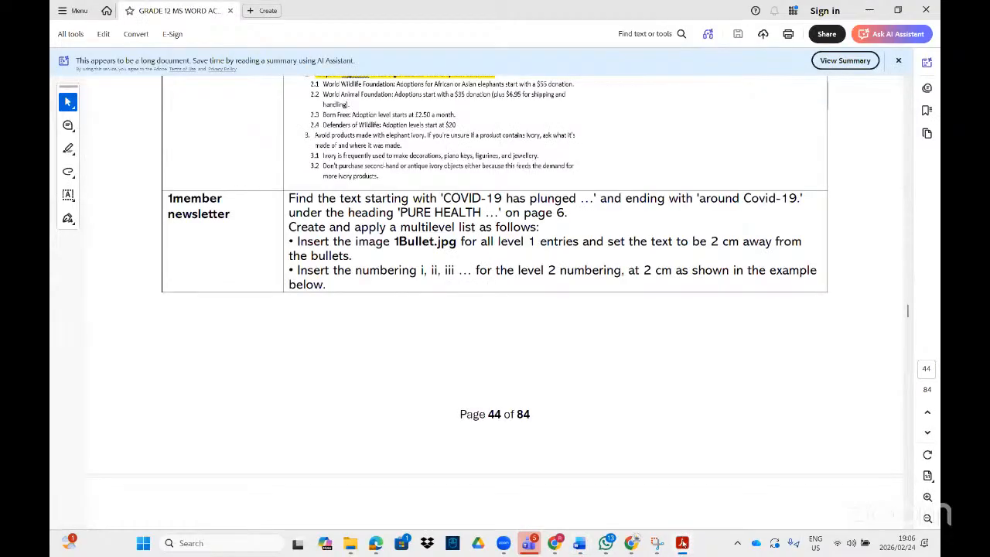
{"action": "left_click", "coordinate": [683, 544]}
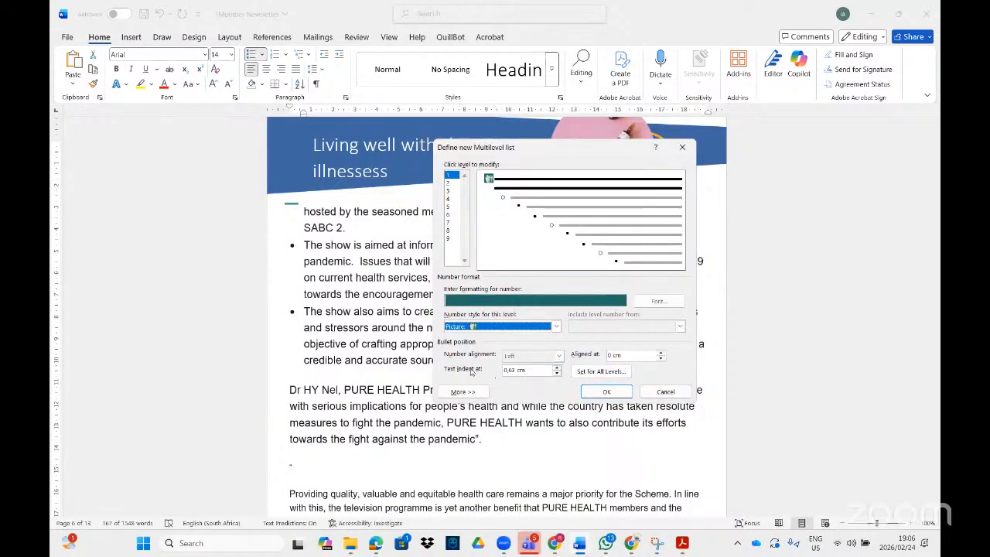
{"action": "left_click", "coordinate": [557, 371]}
{"action": "left_click", "coordinate": [557, 371]}
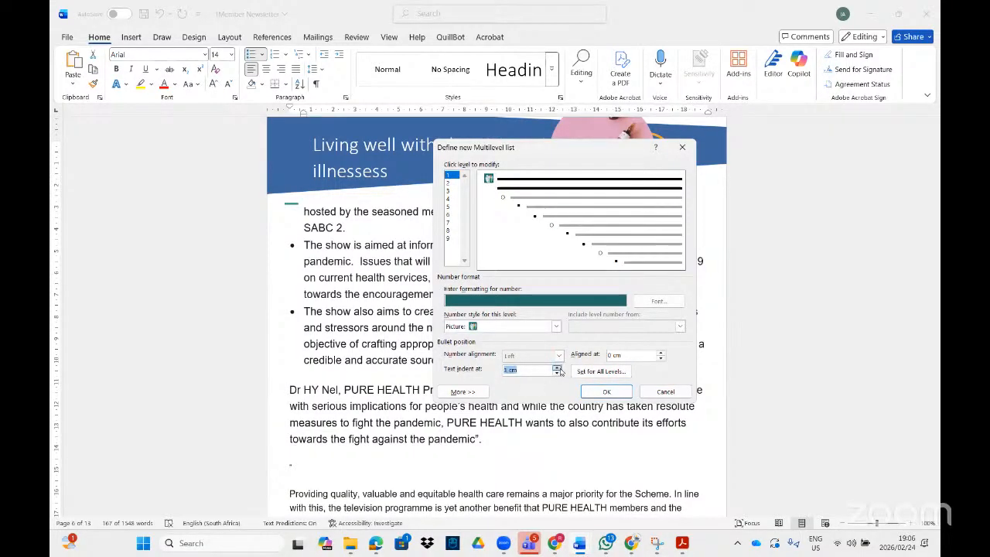
{"action": "left_click", "coordinate": [559, 370]}
{"action": "left_click", "coordinate": [560, 369]}
{"action": "left_click", "coordinate": [559, 370]}
{"action": "left_click", "coordinate": [560, 370]}
{"action": "left_click", "coordinate": [557, 369]}
- Set level 2 to the i, ii, iii number style with a 2 cm text indent, checking the requirements in the PDF
{"action": "left_click", "coordinate": [450, 183]}
{"action": "left_click", "coordinate": [684, 550]}
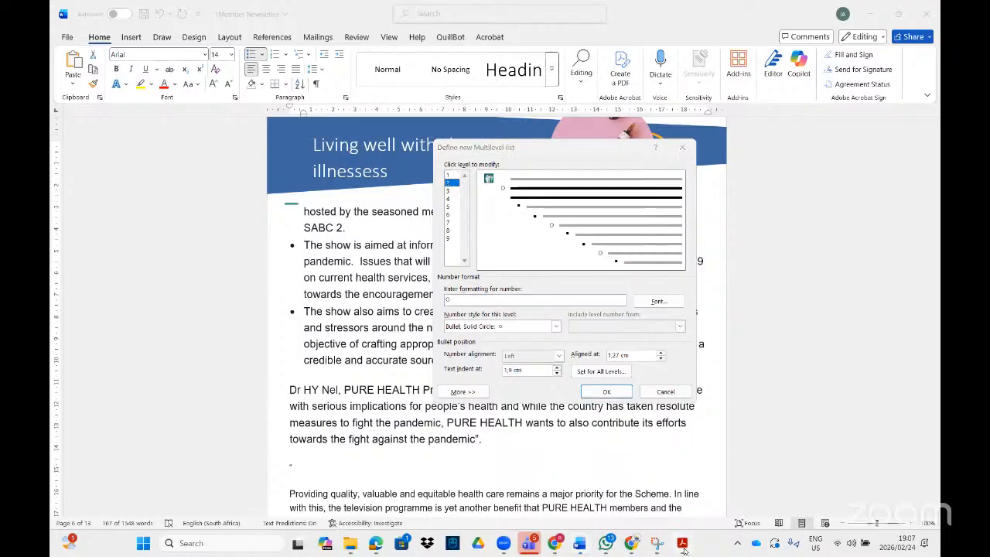
{"action": "left_click", "coordinate": [684, 546]}
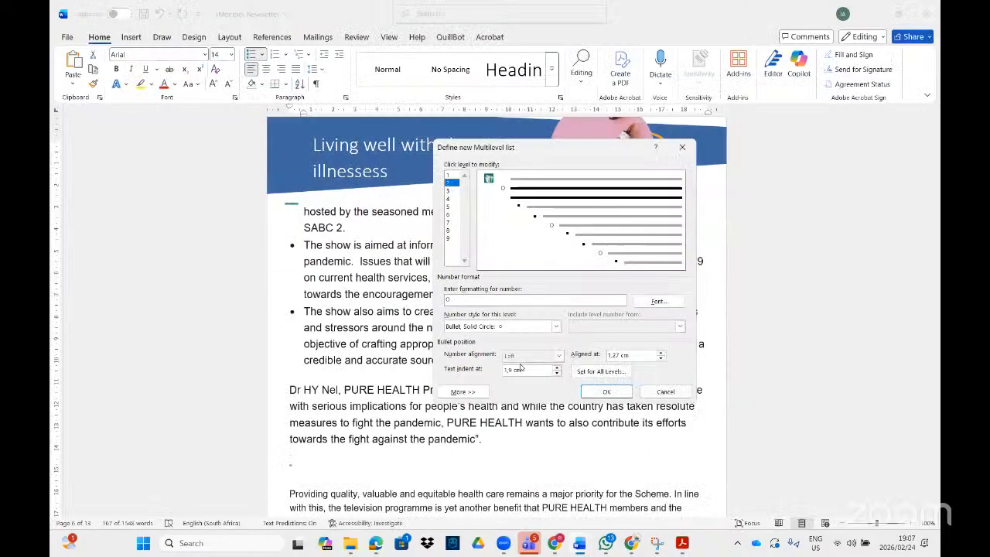
{"action": "left_click", "coordinate": [554, 327]}
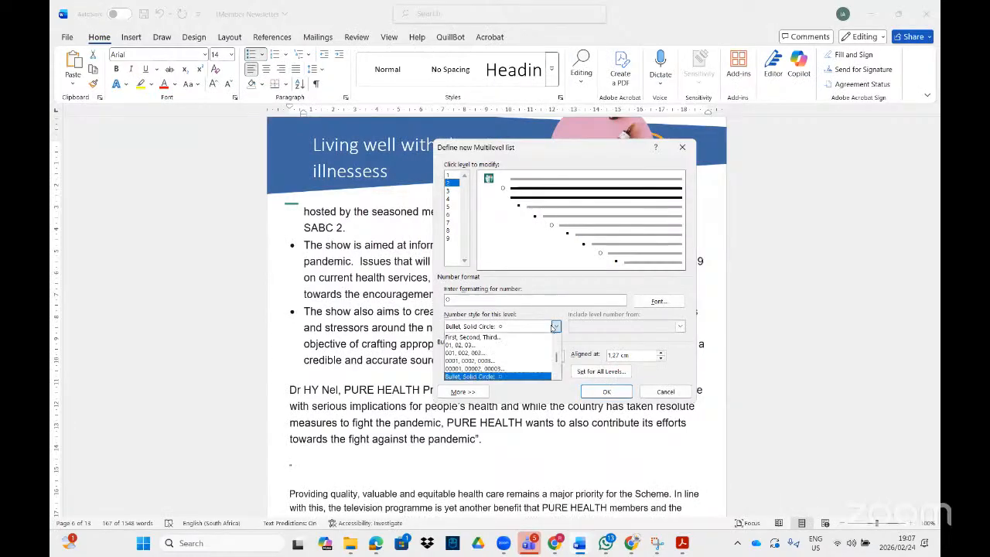
{"action": "scroll", "coordinate": [558, 352], "scroll_direction": "up", "scroll_amount": 3}
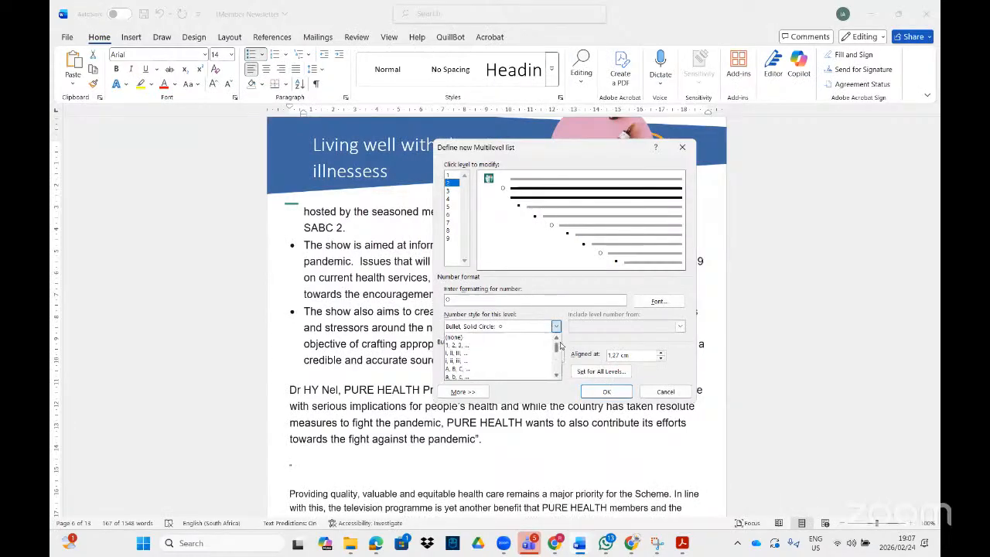
{"action": "left_click", "coordinate": [457, 361]}
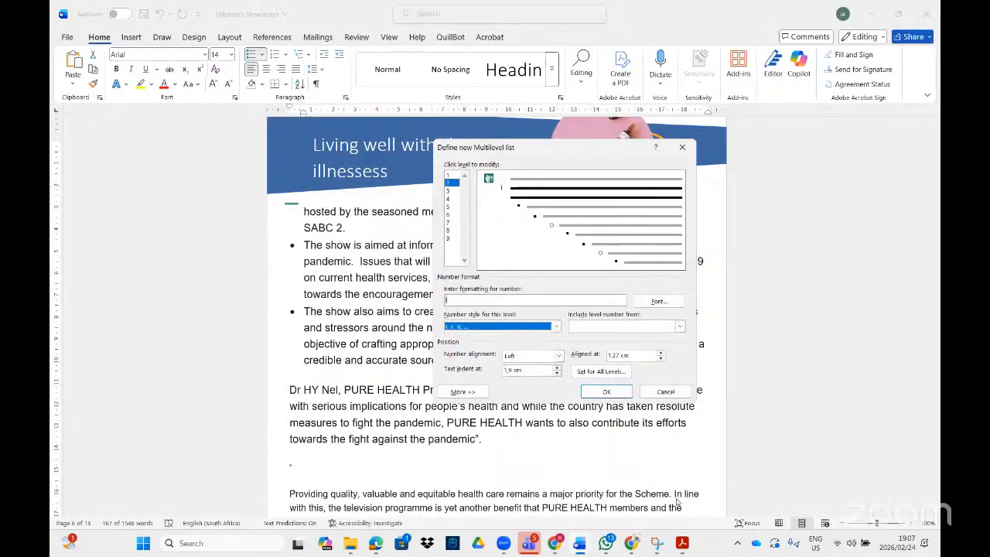
{"action": "left_click", "coordinate": [557, 368]}
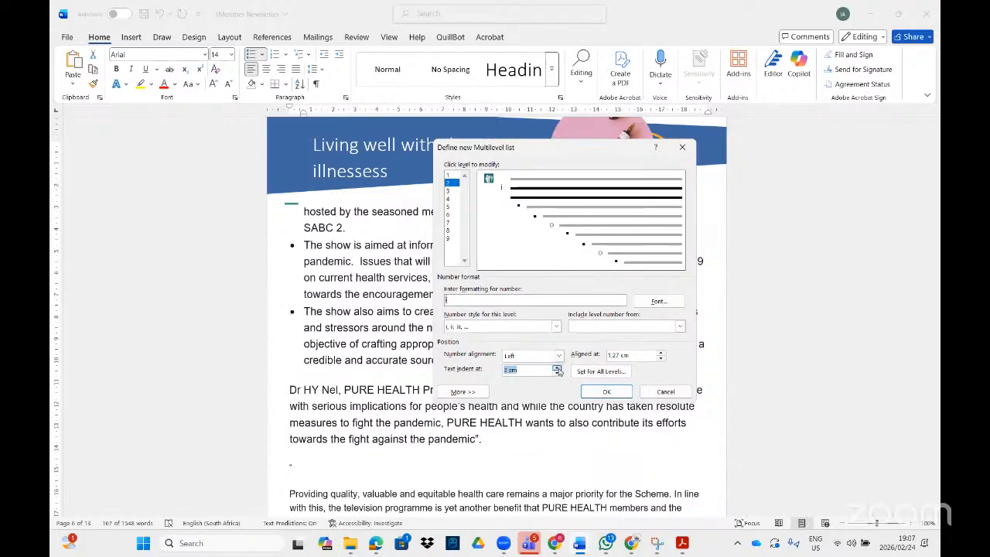
{"action": "left_click", "coordinate": [683, 543]}
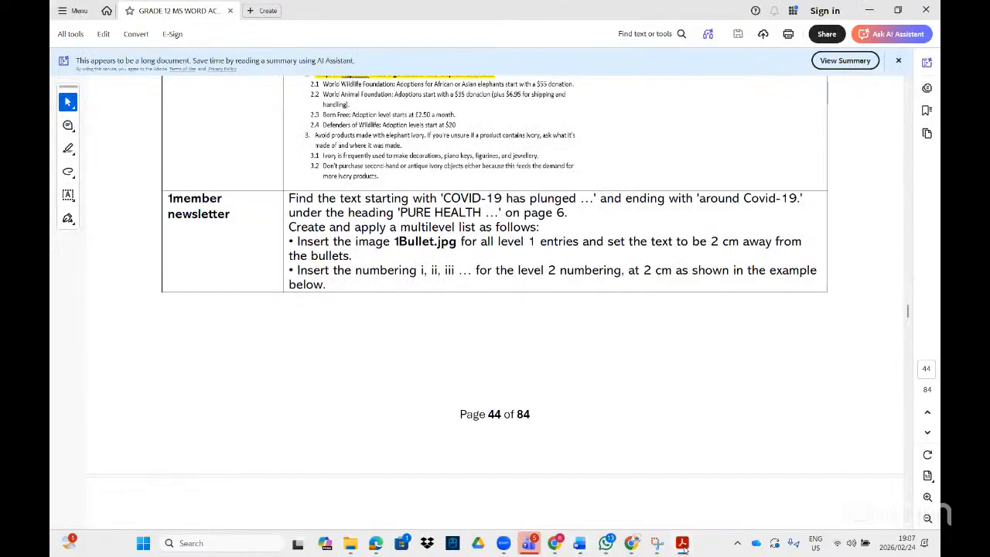
{"action": "left_click", "coordinate": [683, 548]}
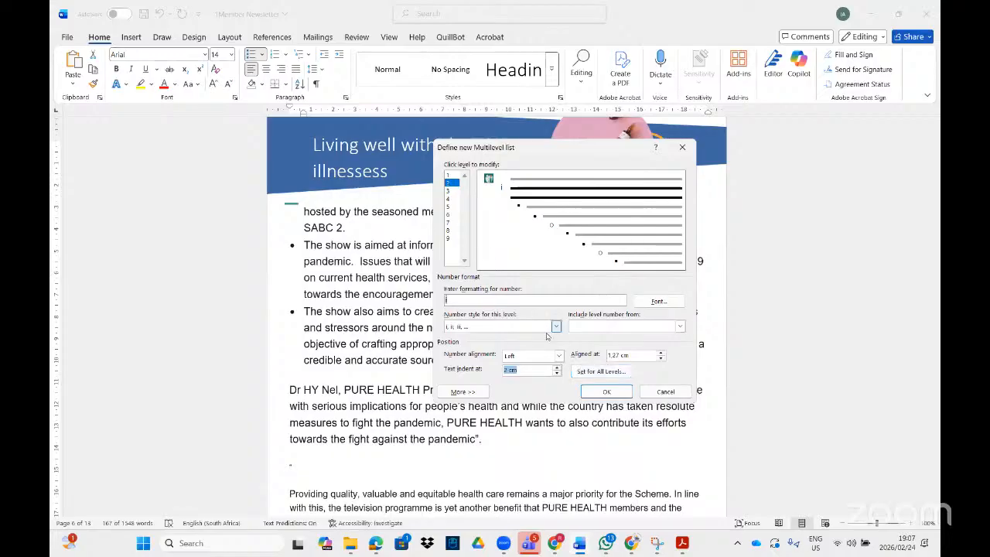
- Apply the defined multilevel list to the PURE HEALTH text and review the bulleted paragraphs
{"action": "left_click", "coordinate": [605, 392]}
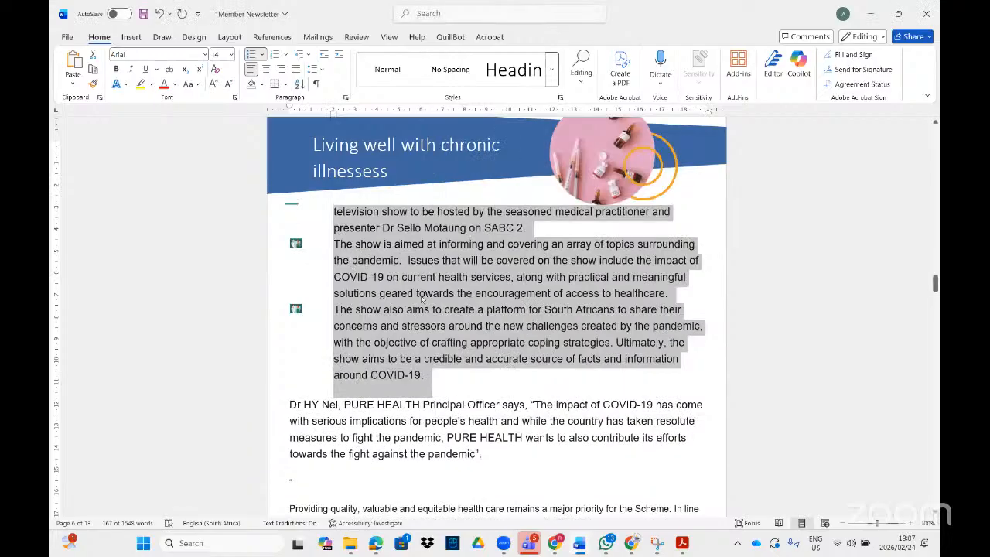
{"action": "scroll", "coordinate": [421, 297], "scroll_direction": "up", "scroll_amount": 6}
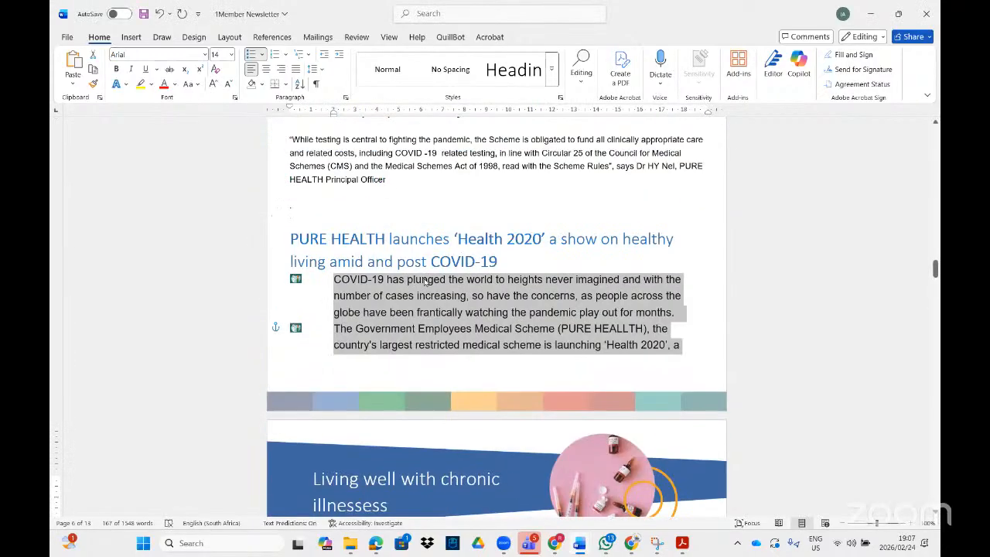
{"action": "scroll", "coordinate": [436, 308], "scroll_direction": "down", "scroll_amount": 6}
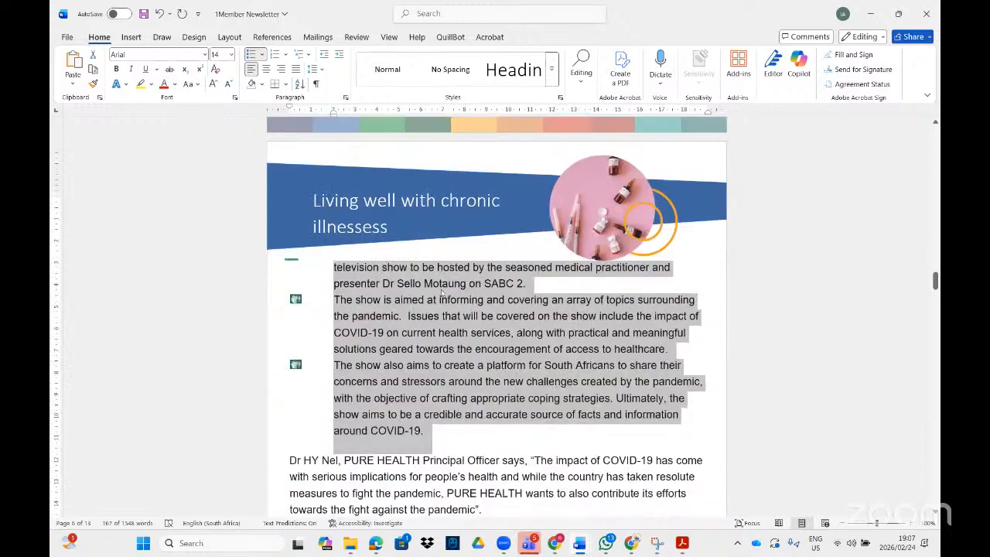
{"action": "scroll", "coordinate": [441, 293], "scroll_direction": "up", "scroll_amount": 5}
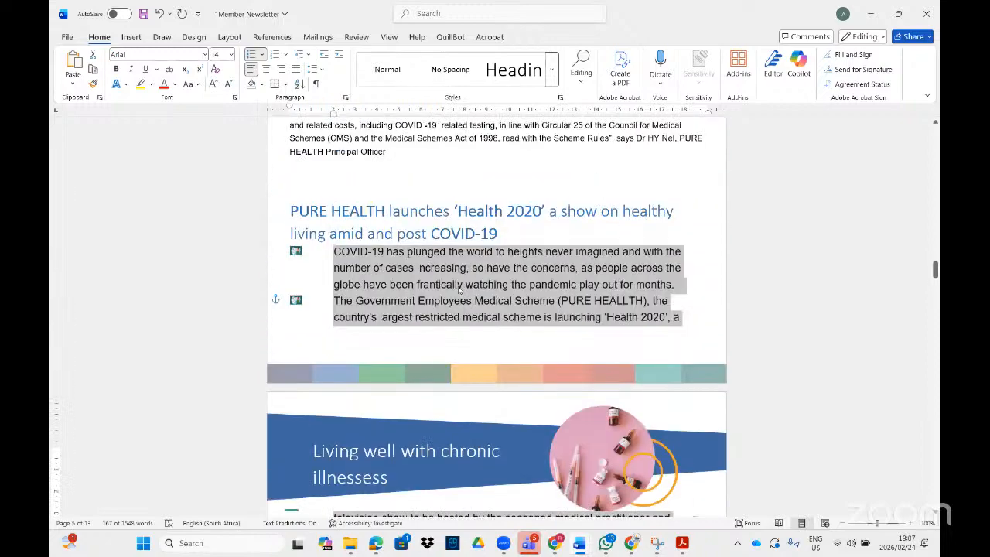
{"action": "scroll", "coordinate": [459, 289], "scroll_direction": "down", "scroll_amount": 2}
- Check the example in the PDF and demote the two paragraphs from 'The show is aimed at informing' onward to level 2
{"action": "left_click", "coordinate": [682, 543]}
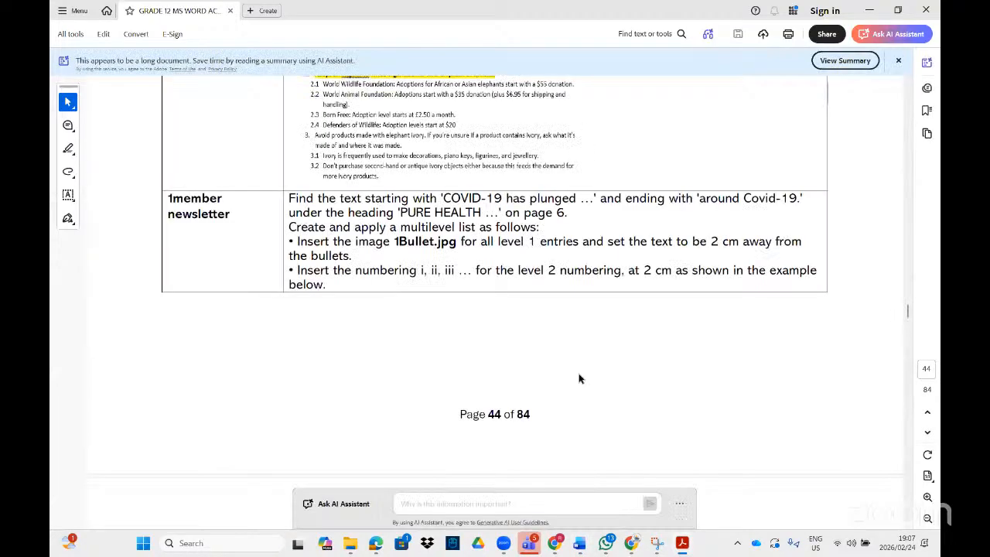
{"action": "scroll", "coordinate": [582, 371], "scroll_direction": "down", "scroll_amount": 10}
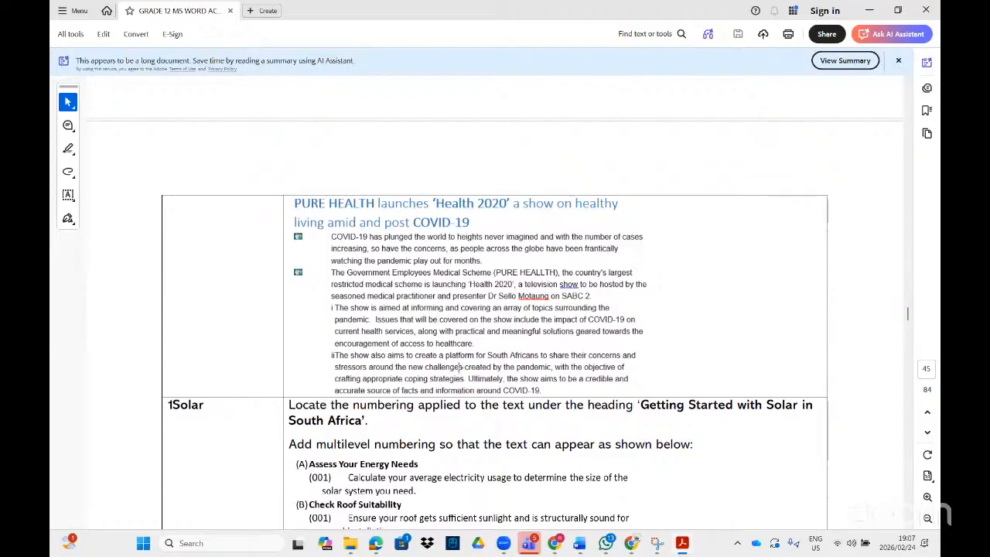
{"action": "left_click", "coordinate": [687, 551]}
{"action": "scroll", "coordinate": [466, 344], "scroll_direction": "down", "scroll_amount": 5}
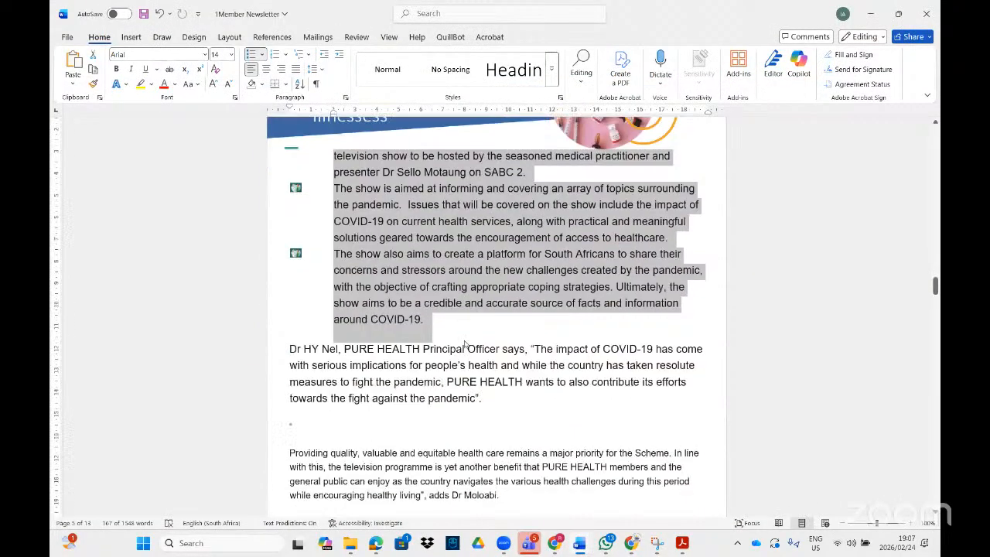
{"action": "scroll", "coordinate": [457, 343], "scroll_direction": "up", "scroll_amount": 1}
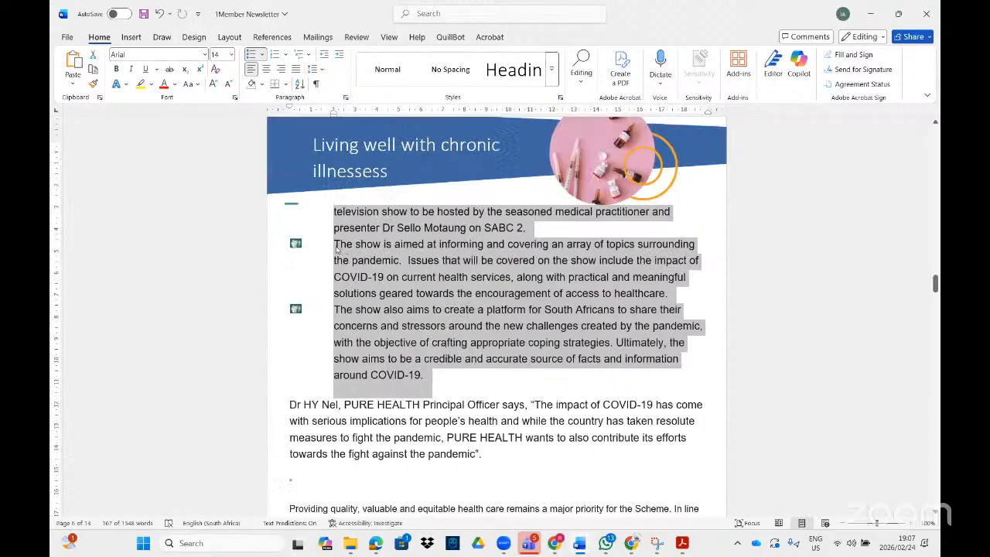
{"action": "left_click", "coordinate": [334, 245]}
{"action": "left_click_drag", "start_coordinate": [330, 243], "coordinate": [387, 359]}
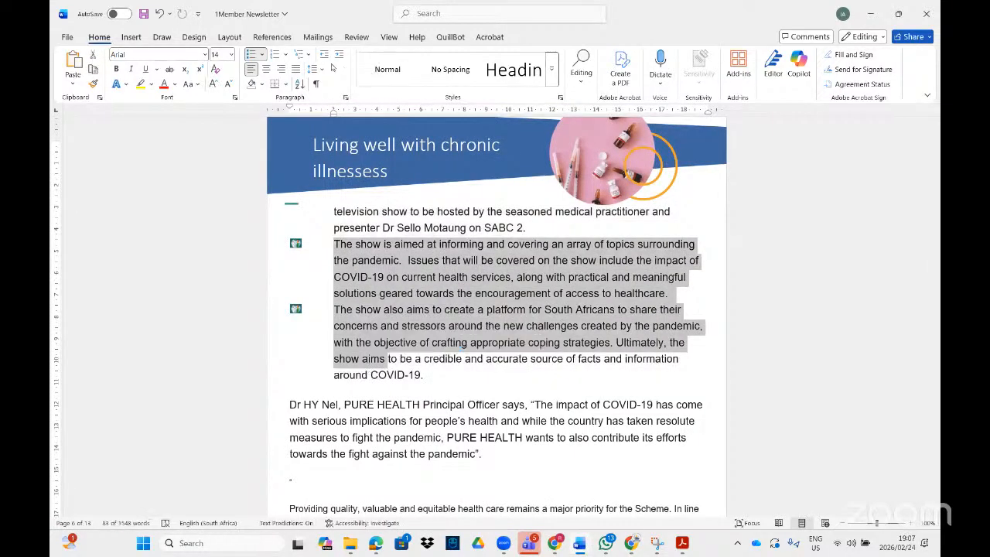
{"action": "left_click", "coordinate": [275, 55]}
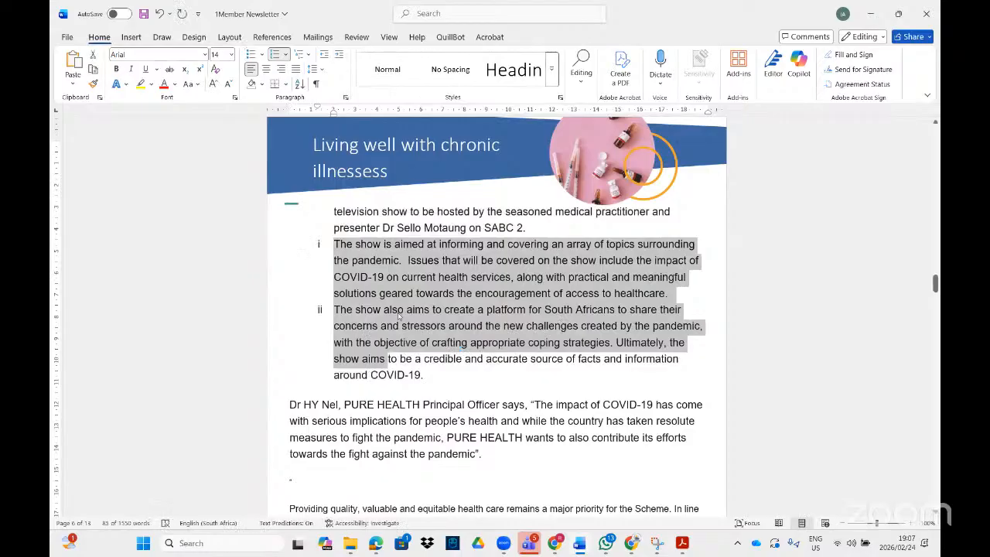
{"action": "scroll", "coordinate": [399, 316], "scroll_direction": "up", "scroll_amount": 8}
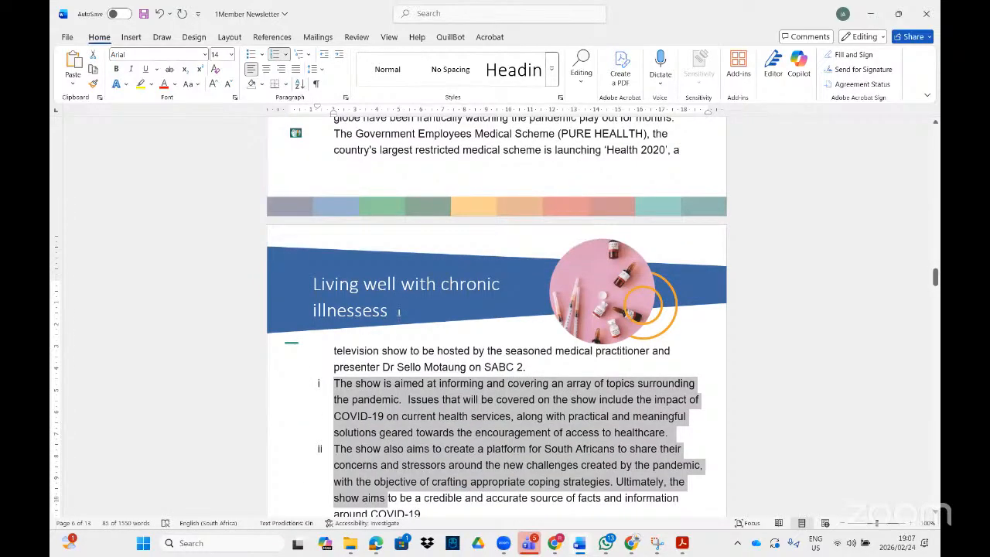
{"action": "scroll", "coordinate": [394, 312], "scroll_direction": "down", "scroll_amount": 6}
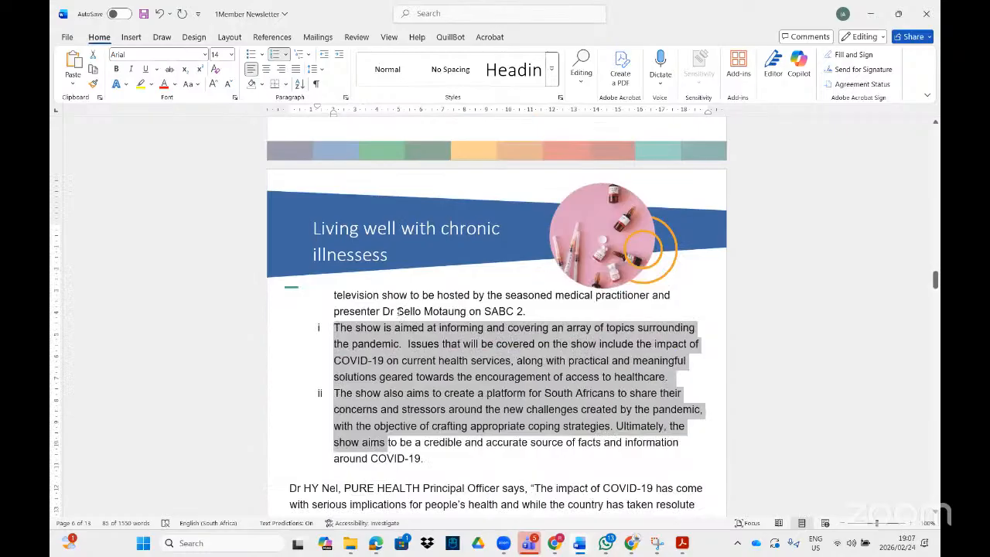
- Read the 1Solar exercise in the PDF, open the 1Solar (2) document and enable editing
{"action": "left_click", "coordinate": [682, 543]}
{"action": "scroll", "coordinate": [660, 326], "scroll_direction": "down", "scroll_amount": 4}
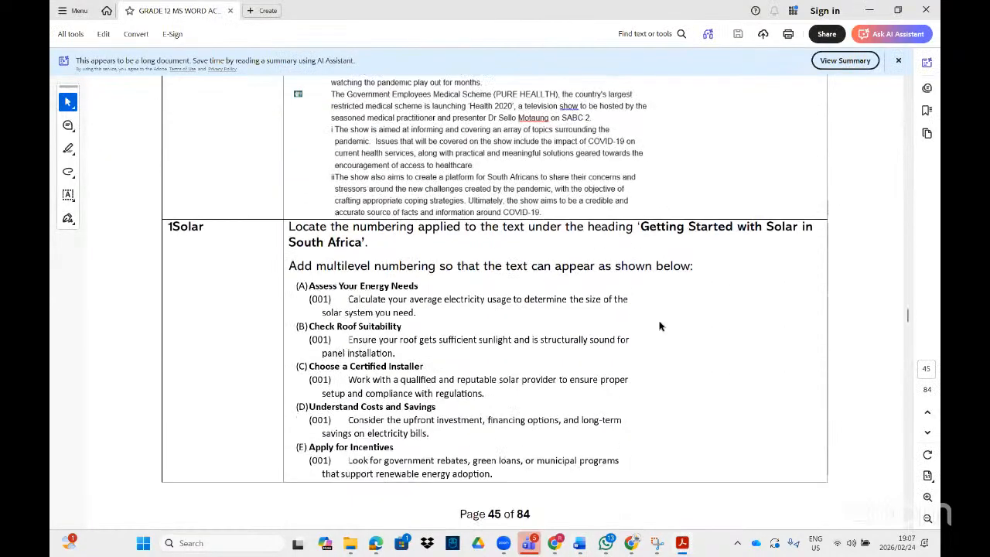
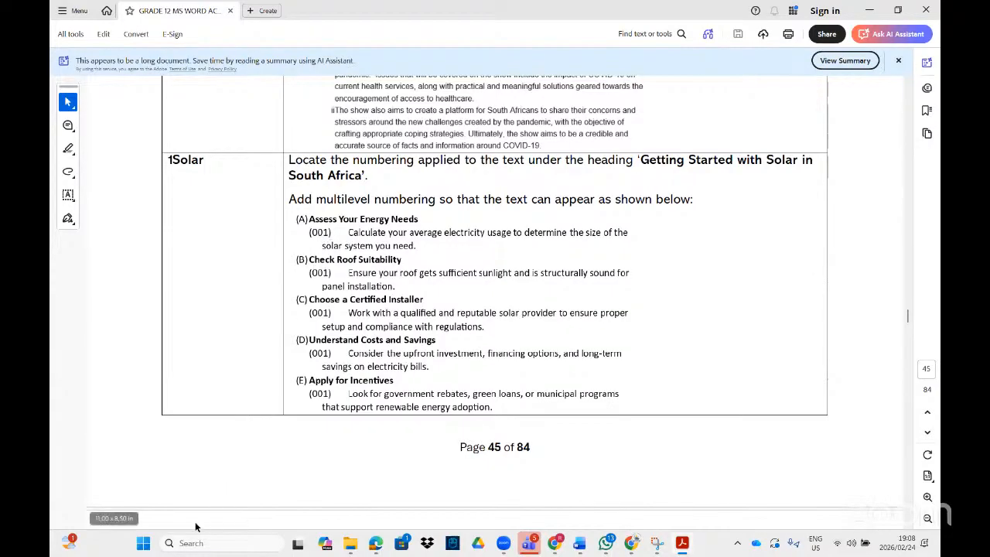
{"action": "left_click", "coordinate": [144, 546]}
{"action": "type", "text": "1solar"}
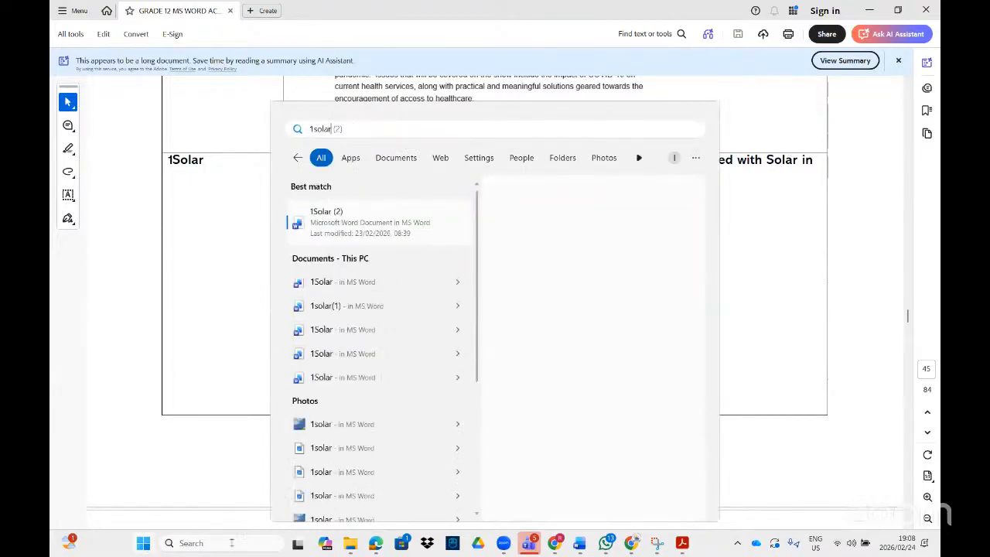
{"action": "left_click", "coordinate": [351, 229]}
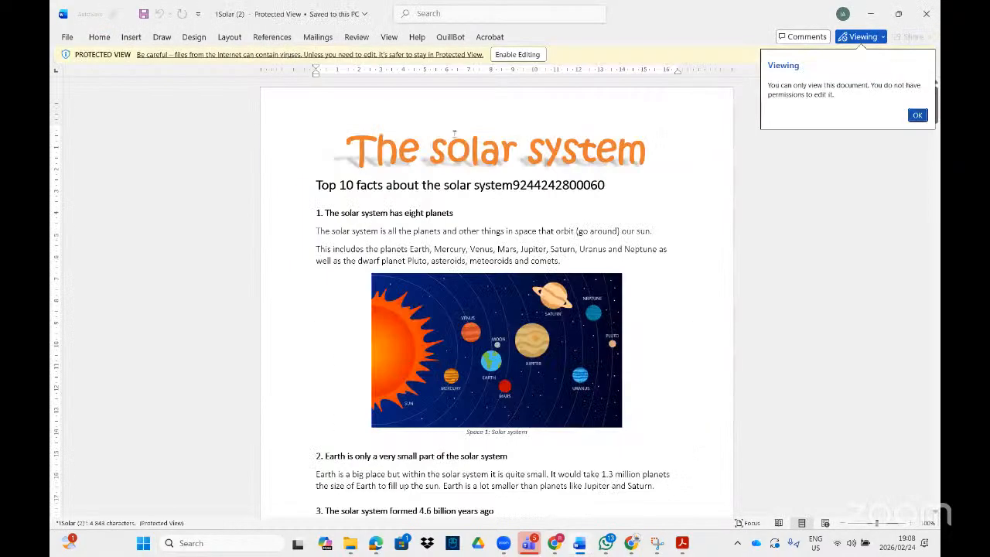
{"action": "left_click", "coordinate": [510, 51]}
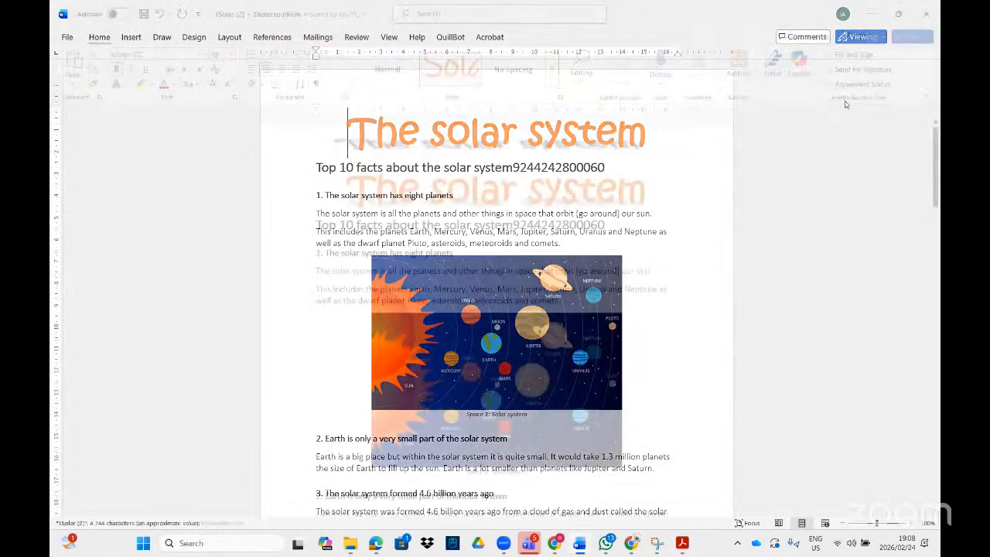
- Look through 1Solar (2) for the numbered text and reread the target heading in the PDF exercise
{"action": "scroll", "coordinate": [642, 274], "scroll_direction": "down", "scroll_amount": 15}
{"action": "scroll", "coordinate": [641, 275], "scroll_direction": "down", "scroll_amount": 20}
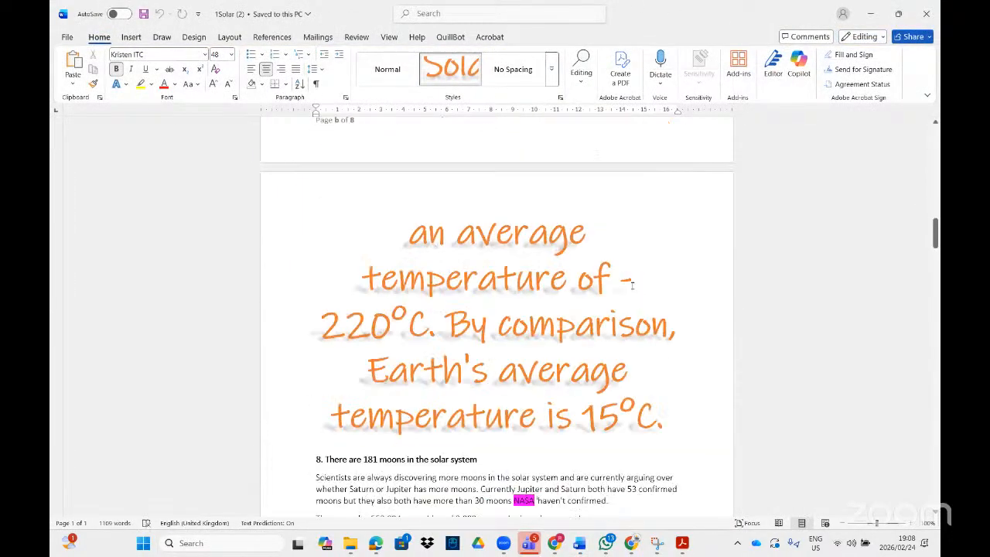
{"action": "scroll", "coordinate": [590, 313], "scroll_direction": "down", "scroll_amount": 6}
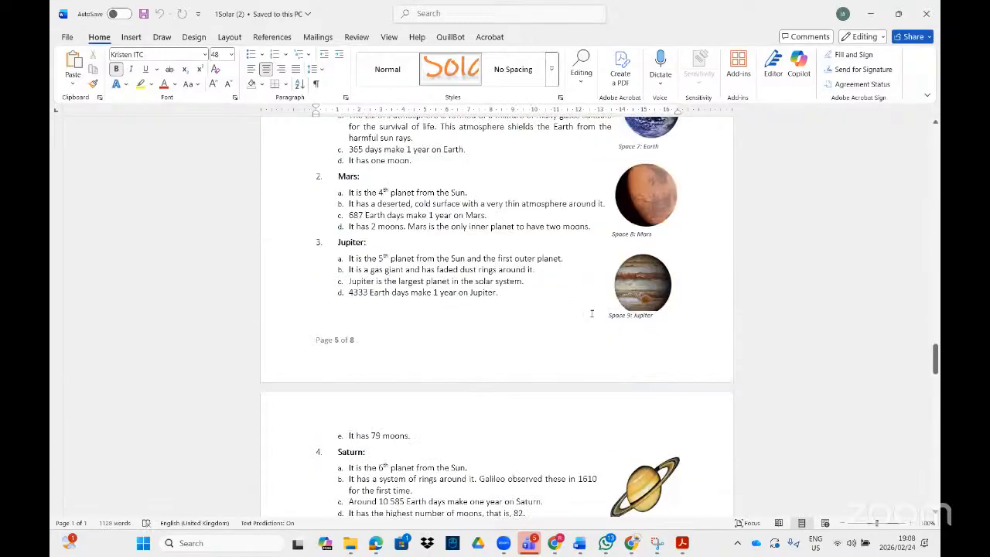
{"action": "scroll", "coordinate": [597, 312], "scroll_direction": "up", "scroll_amount": 3}
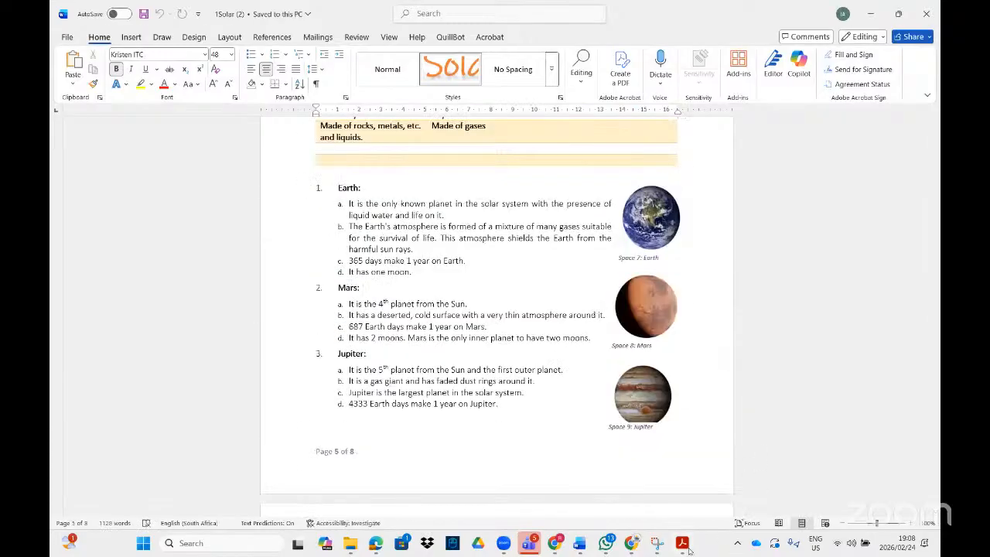
{"action": "left_click", "coordinate": [682, 544]}
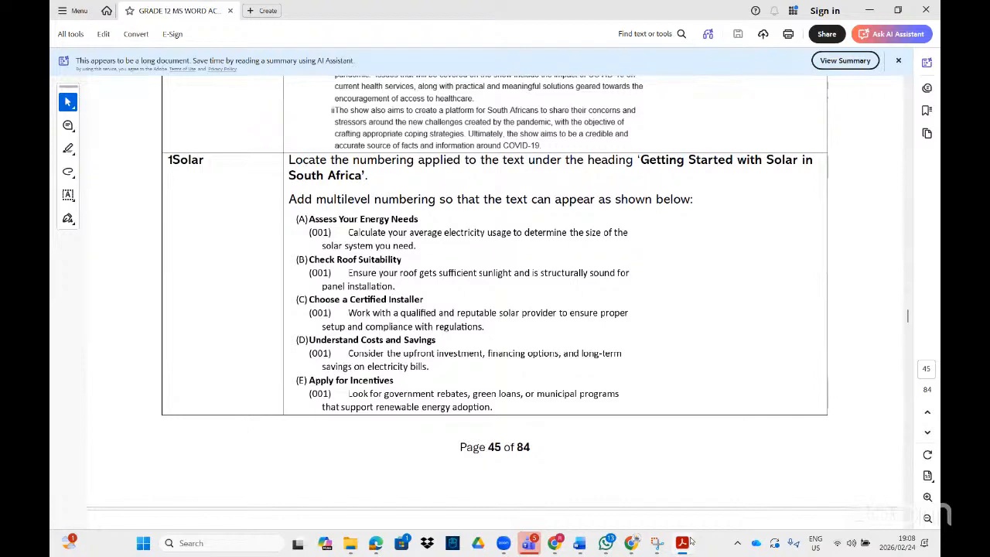
{"action": "left_click", "coordinate": [691, 542]}
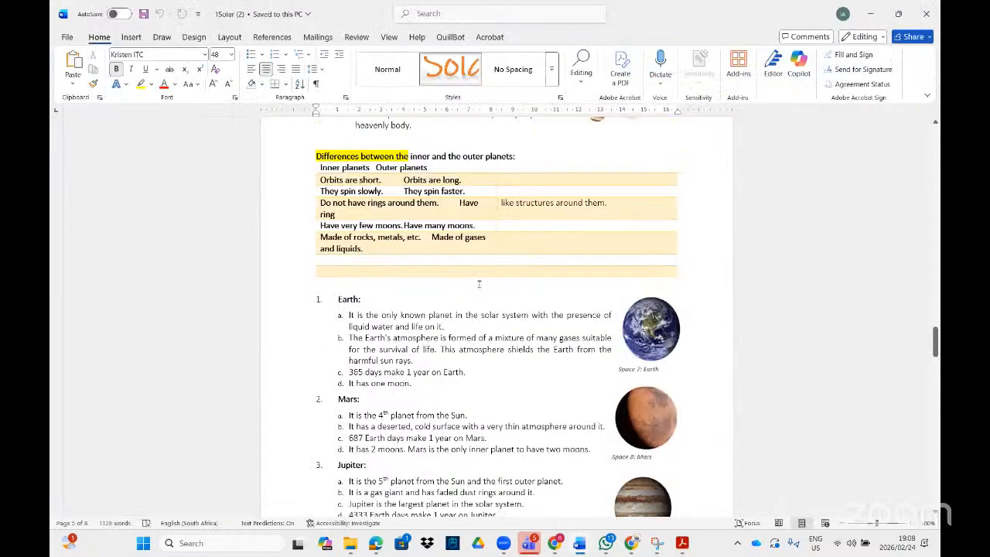
- Search all pages of 1Solar (2) for the heading 'Getting Started with Solar in South Africa'
{"action": "scroll", "coordinate": [483, 282], "scroll_direction": "up", "scroll_amount": 8}
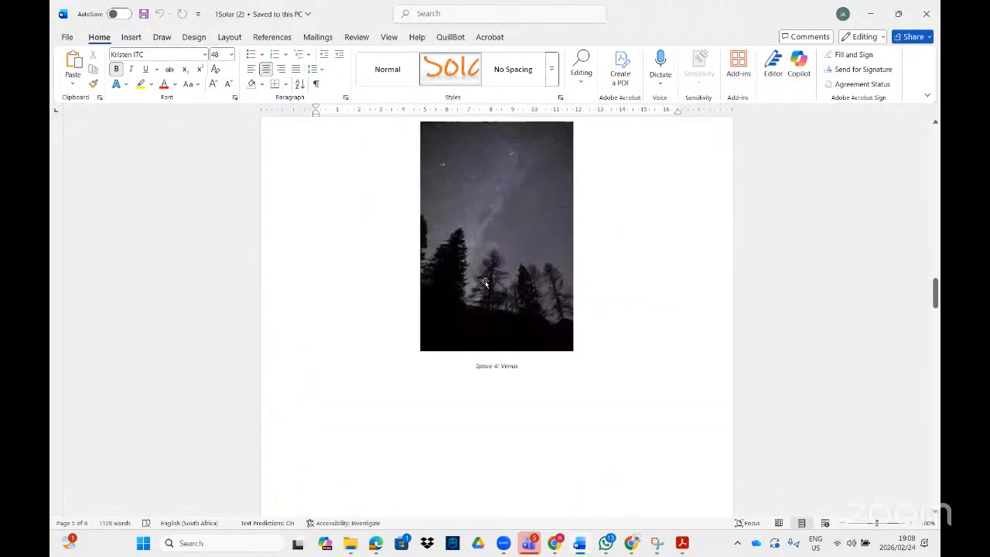
{"action": "scroll", "coordinate": [495, 281], "scroll_direction": "down", "scroll_amount": 2}
{"action": "scroll", "coordinate": [495, 280], "scroll_direction": "down", "scroll_amount": 12}
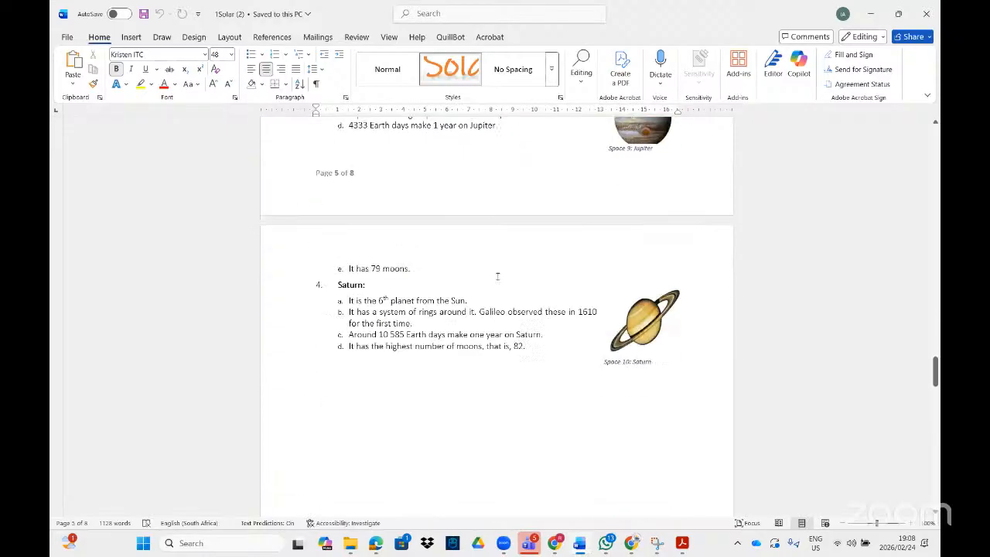
{"action": "scroll", "coordinate": [497, 277], "scroll_direction": "down", "scroll_amount": 10}
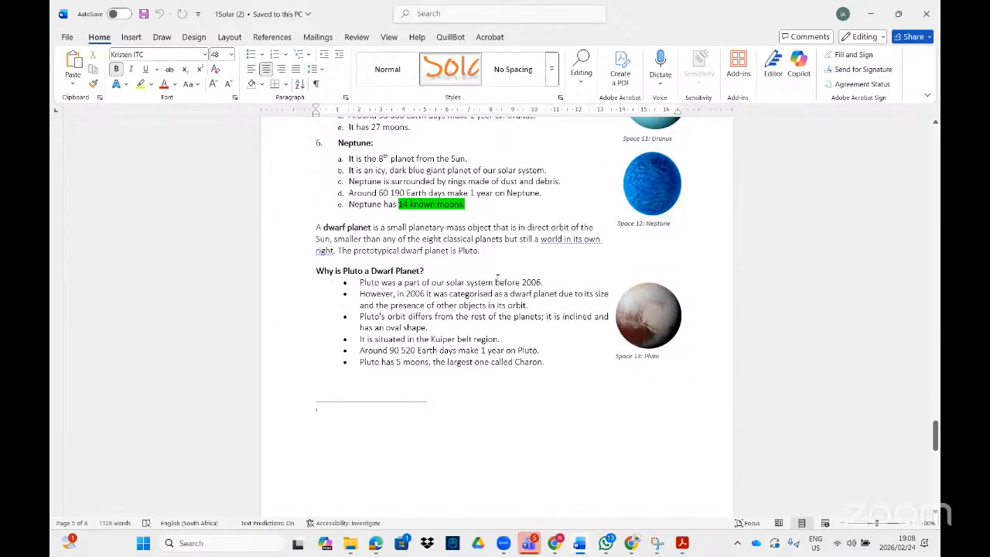
{"action": "scroll", "coordinate": [499, 277], "scroll_direction": "down", "scroll_amount": 8}
{"action": "scroll", "coordinate": [507, 279], "scroll_direction": "up", "scroll_amount": 3}
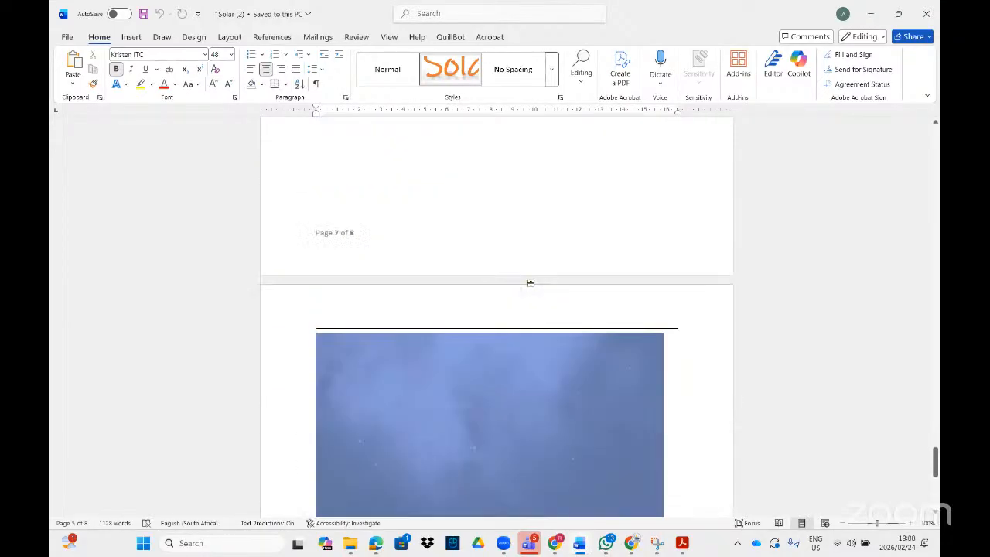
{"action": "scroll", "coordinate": [531, 283], "scroll_direction": "up", "scroll_amount": 15}
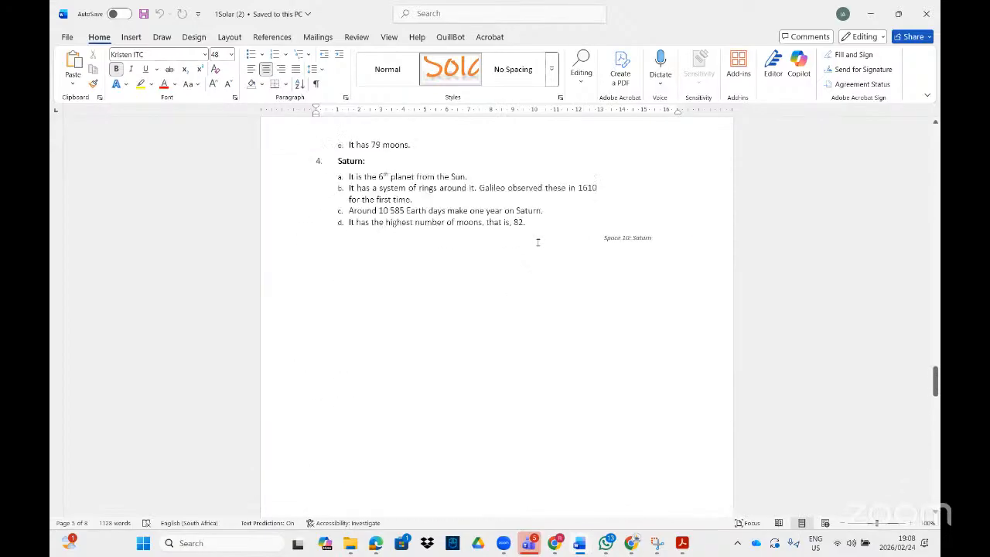
{"action": "scroll", "coordinate": [538, 242], "scroll_direction": "up", "scroll_amount": 20}
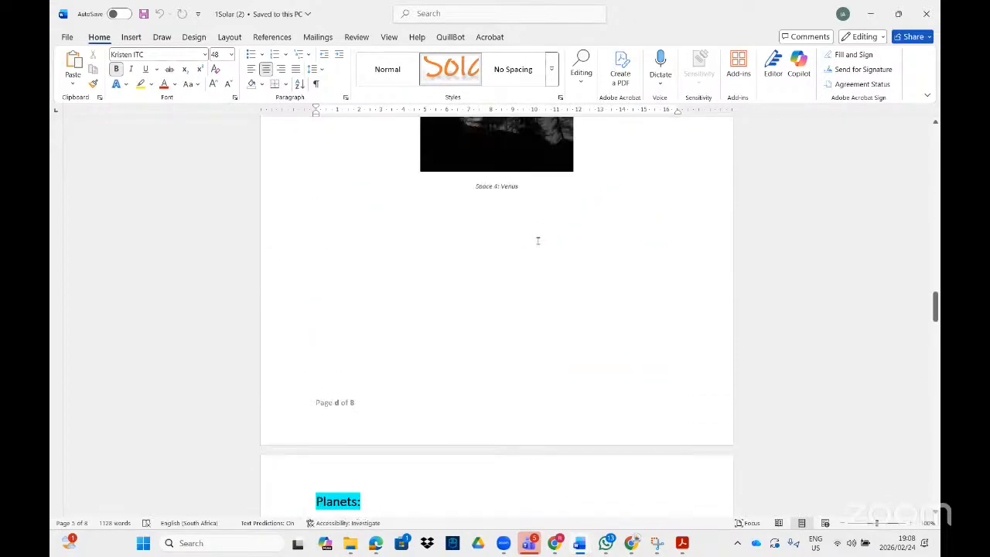
{"action": "scroll", "coordinate": [538, 241], "scroll_direction": "up", "scroll_amount": 12}
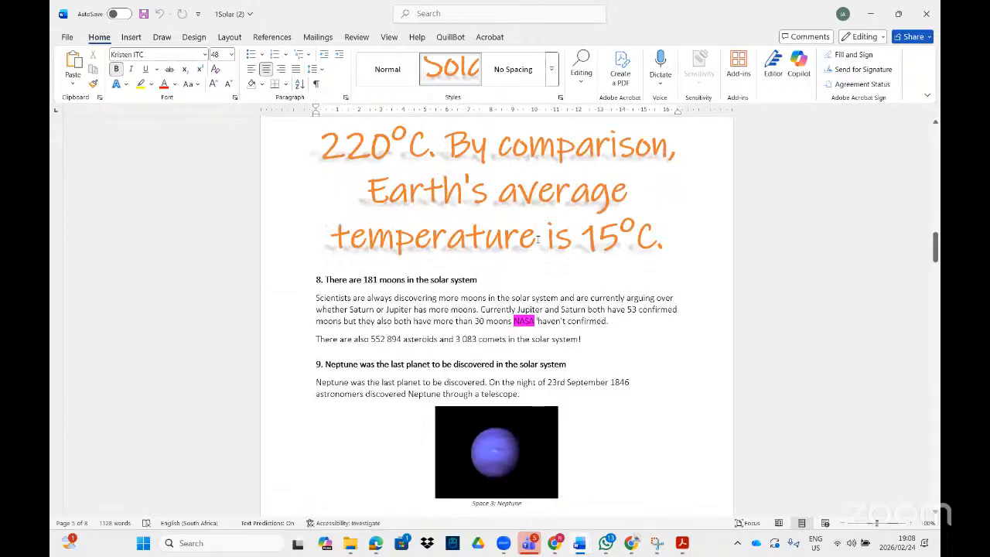
{"action": "scroll", "coordinate": [537, 241], "scroll_direction": "up", "scroll_amount": 10}
{"action": "scroll", "coordinate": [540, 240], "scroll_direction": "up", "scroll_amount": 5}
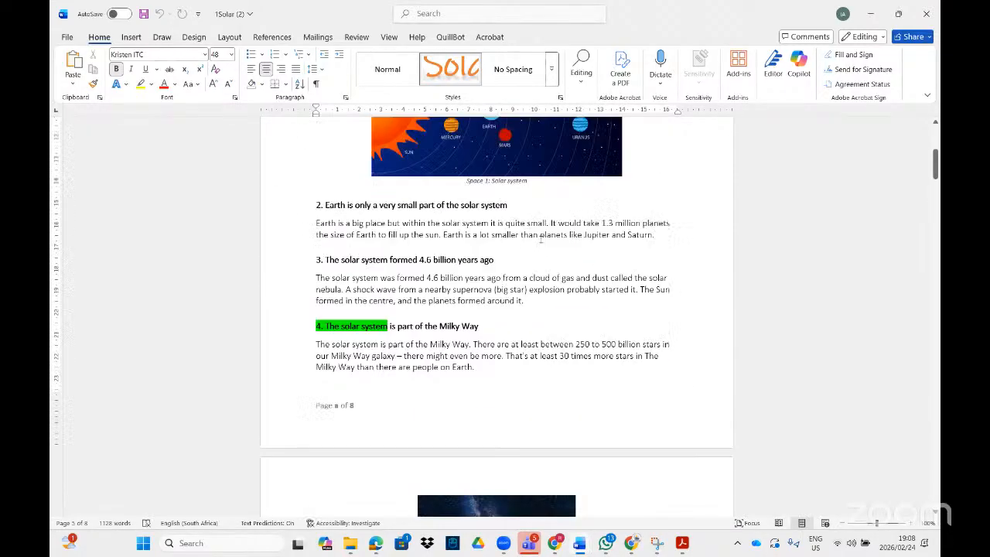
{"action": "scroll", "coordinate": [540, 240], "scroll_direction": "up", "scroll_amount": 4}
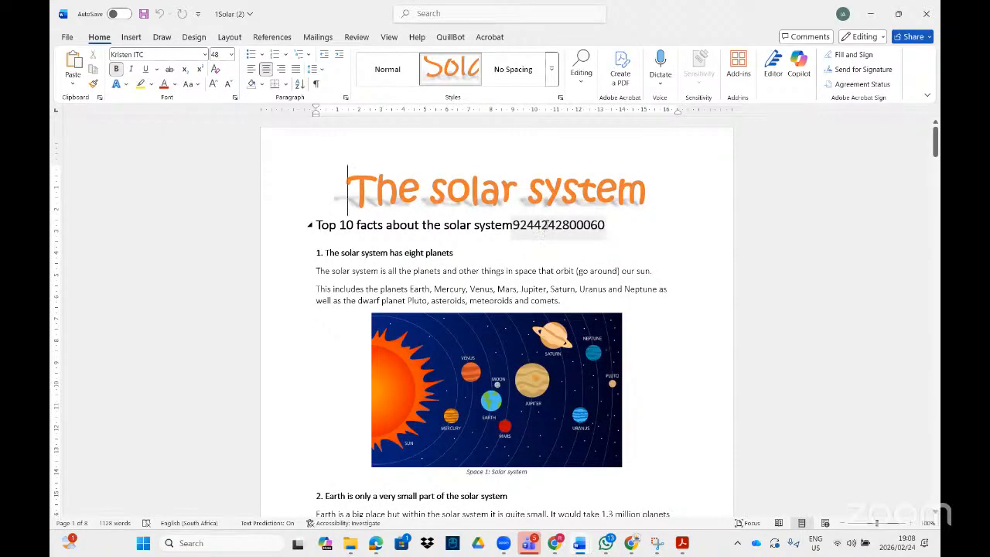
{"action": "scroll", "coordinate": [545, 225], "scroll_direction": "down", "scroll_amount": 5}
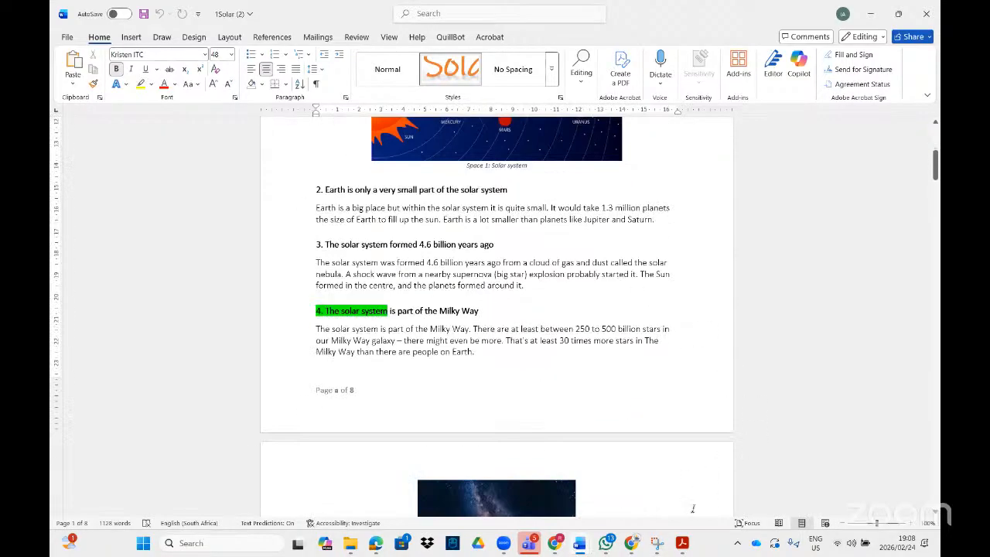
- Reread the 1Solar exercise in the PDF and look further through 1Solar (2) for the target heading
{"action": "left_click", "coordinate": [682, 542]}
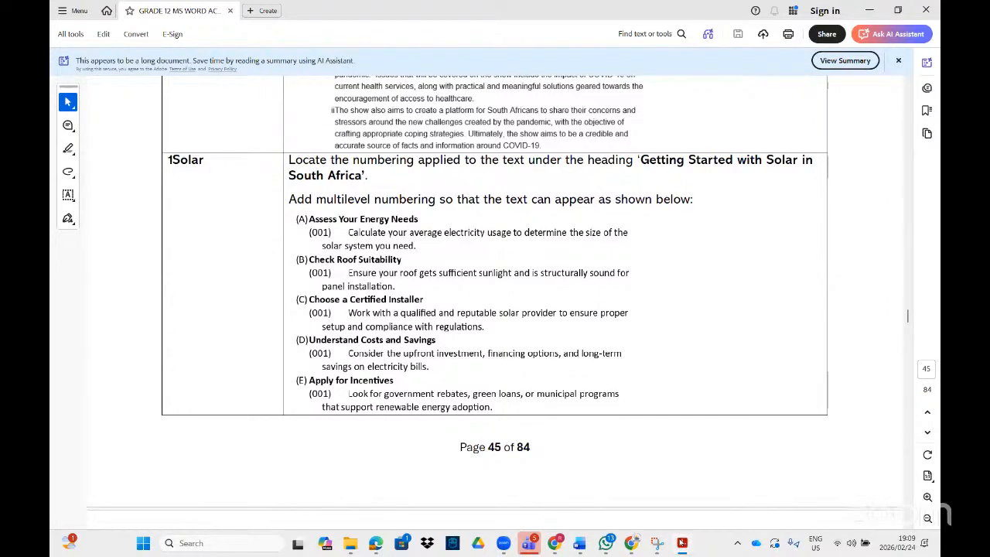
{"action": "key", "text": "alt+Tab"}
{"action": "scroll", "coordinate": [568, 420], "scroll_direction": "down", "scroll_amount": 15}
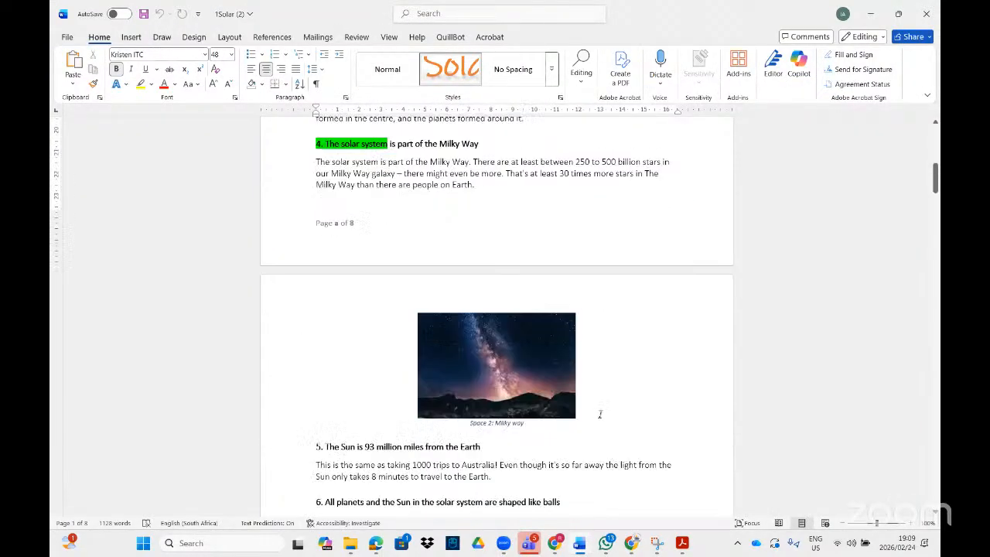
{"action": "scroll", "coordinate": [608, 412], "scroll_direction": "down", "scroll_amount": 6}
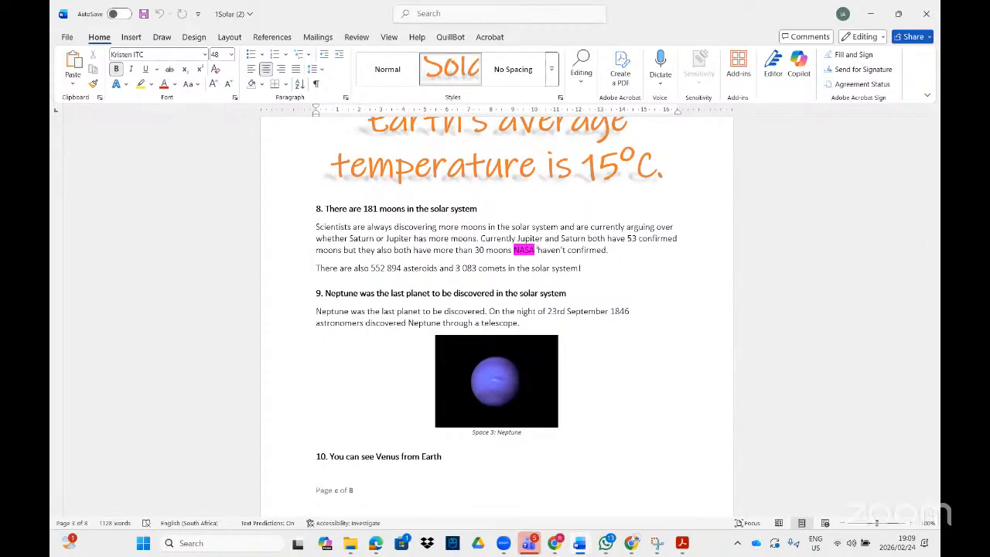
- Search the computer for 1solar, open the 1Solar document and enable editing
{"action": "left_click", "coordinate": [230, 548]}
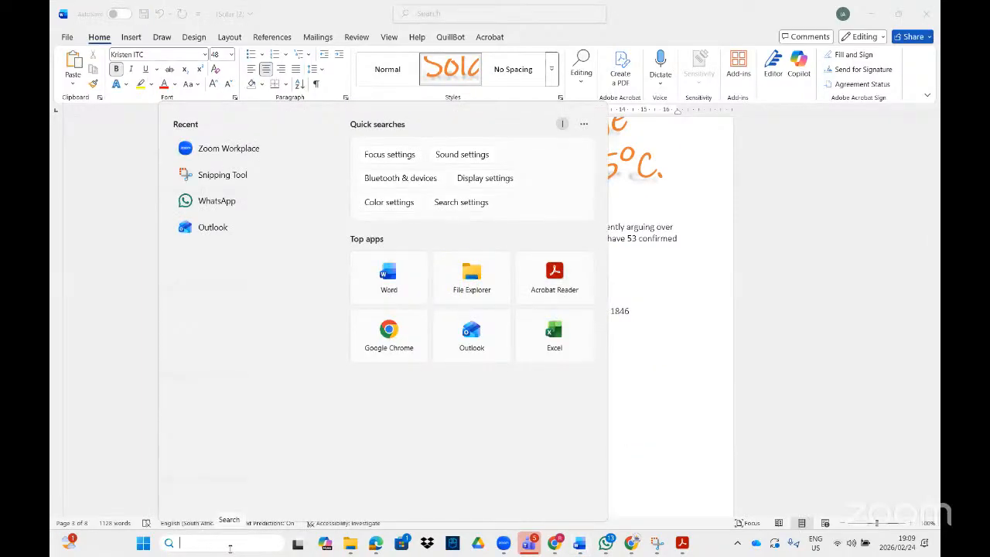
{"action": "type", "text": "1solar"}
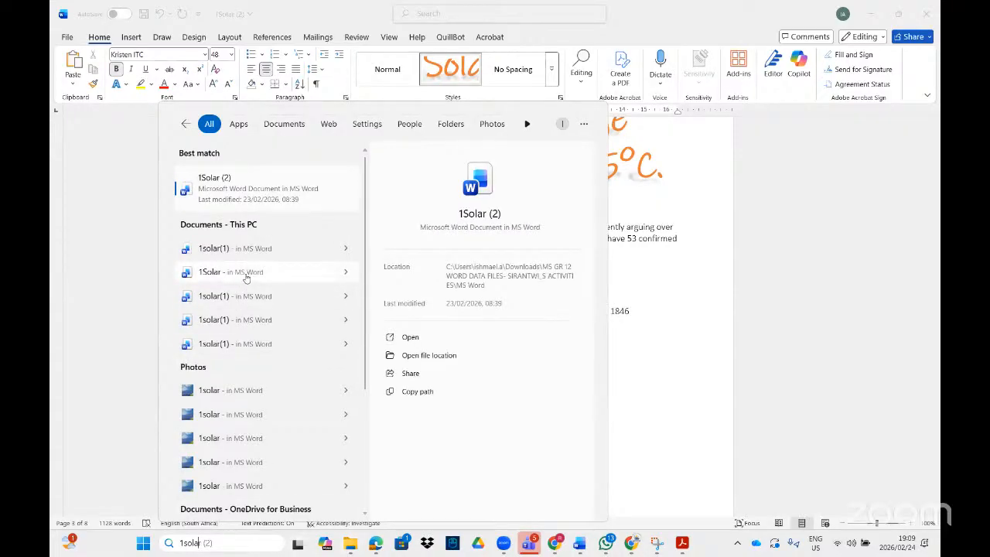
{"action": "left_click", "coordinate": [246, 275]}
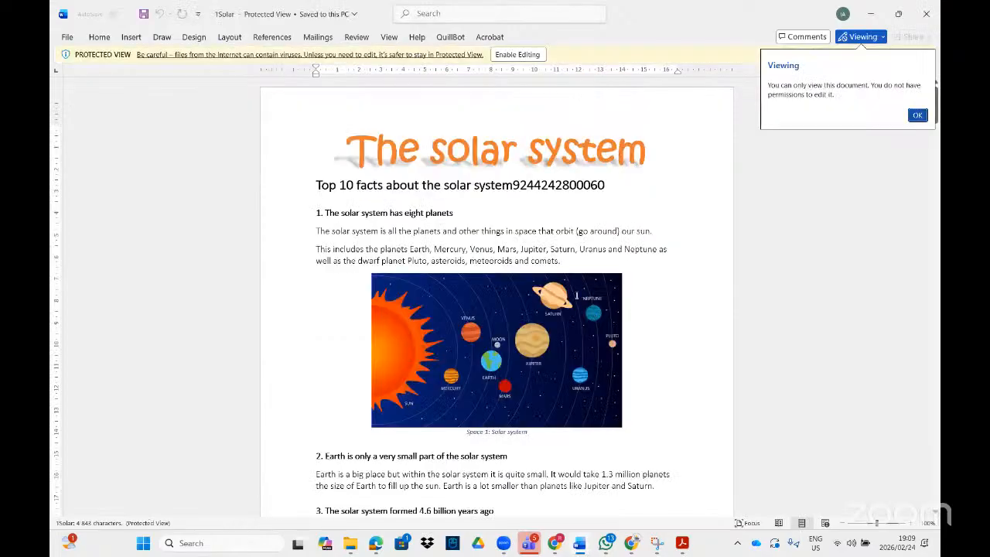
{"action": "left_click", "coordinate": [523, 55]}
- Look through 1Solar for the numbered text and compare it with the example in the PDF exercise
{"action": "scroll", "coordinate": [534, 284], "scroll_direction": "down", "scroll_amount": 20}
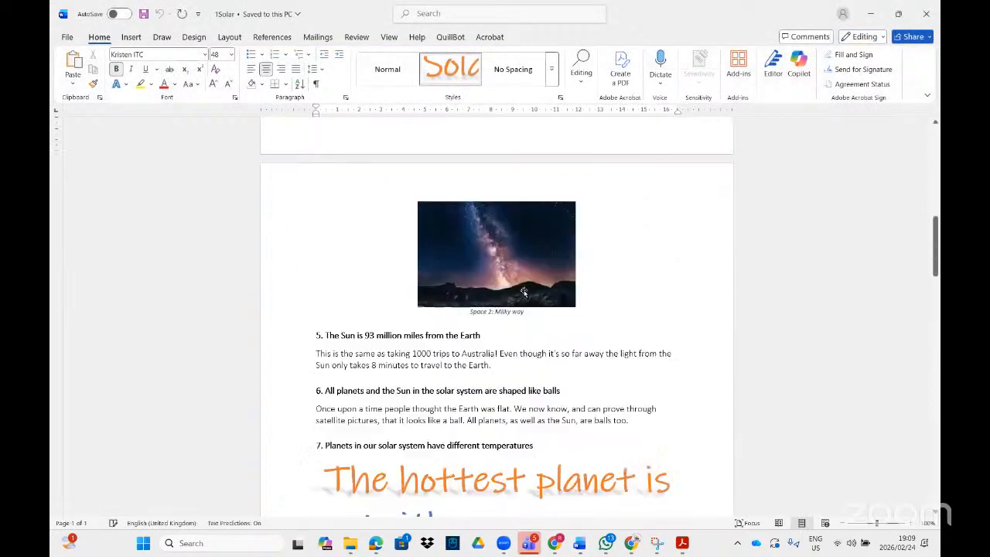
{"action": "scroll", "coordinate": [519, 292], "scroll_direction": "down", "scroll_amount": 15}
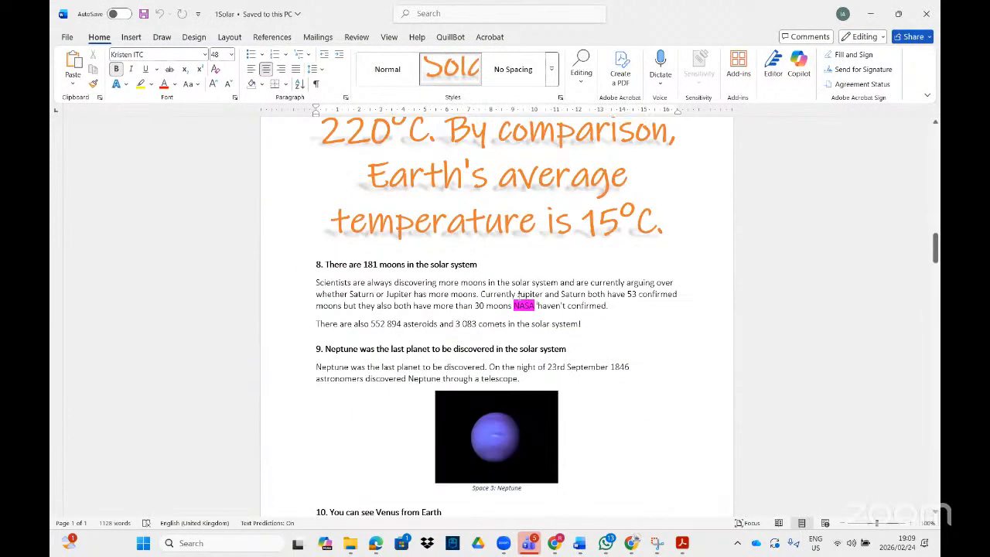
{"action": "scroll", "coordinate": [516, 292], "scroll_direction": "down", "scroll_amount": 5}
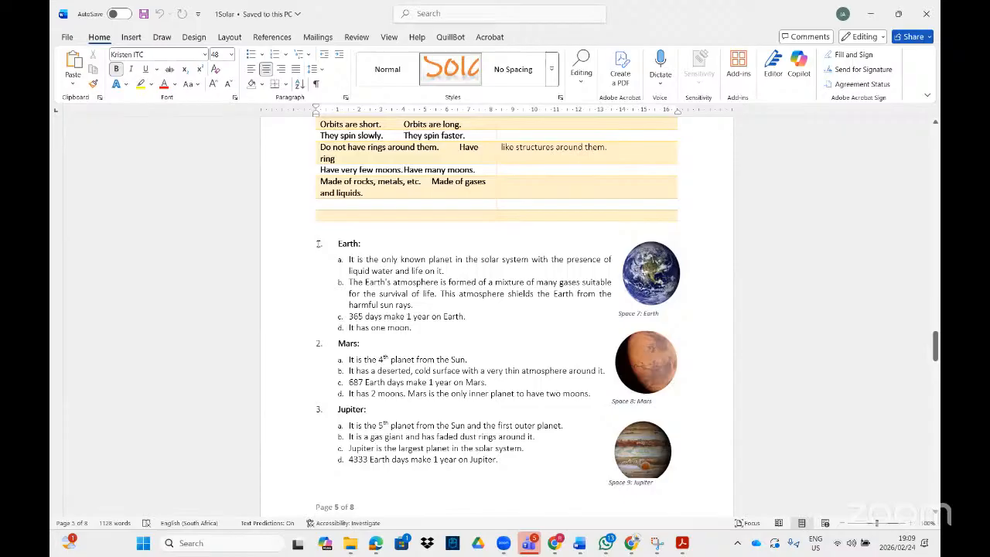
{"action": "left_click", "coordinate": [318, 243]}
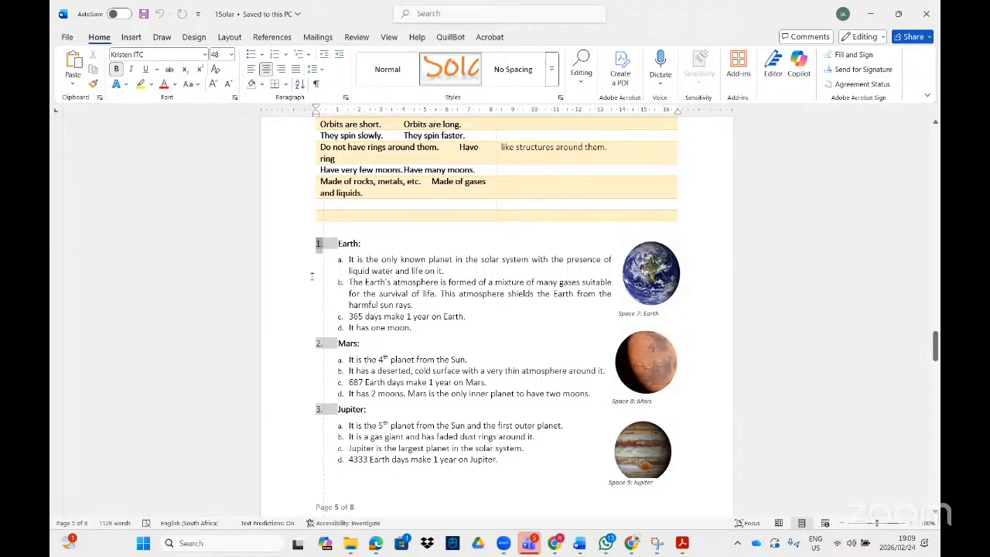
{"action": "left_click", "coordinate": [682, 543]}
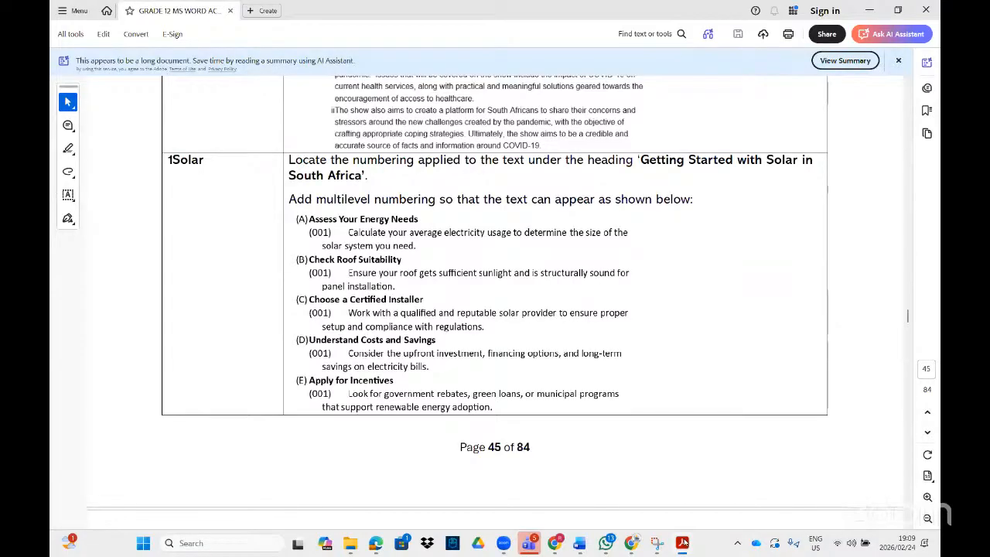
{"action": "left_click", "coordinate": [661, 541]}
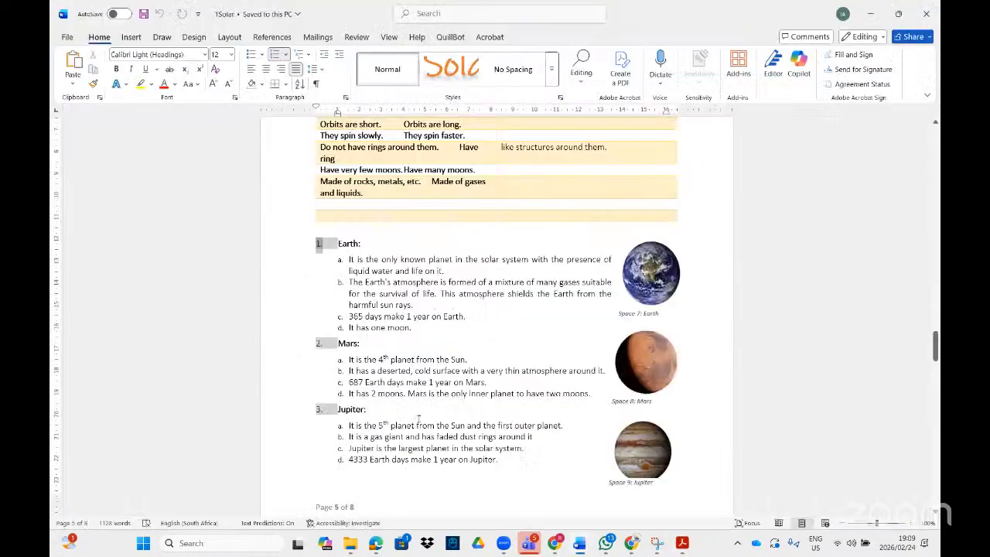
- Check the remaining pages of 1Solar and search the document for 'asses'
{"action": "scroll", "coordinate": [433, 418], "scroll_direction": "down", "scroll_amount": 3}
{"action": "scroll", "coordinate": [443, 417], "scroll_direction": "down", "scroll_amount": 10}
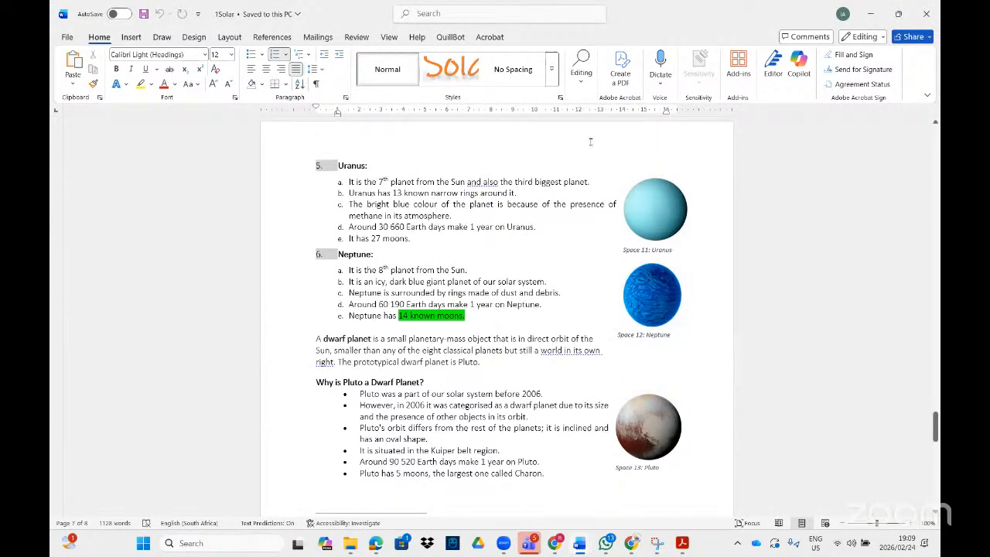
{"action": "key", "text": "ctrl+f"}
{"action": "type", "text": "asses"}
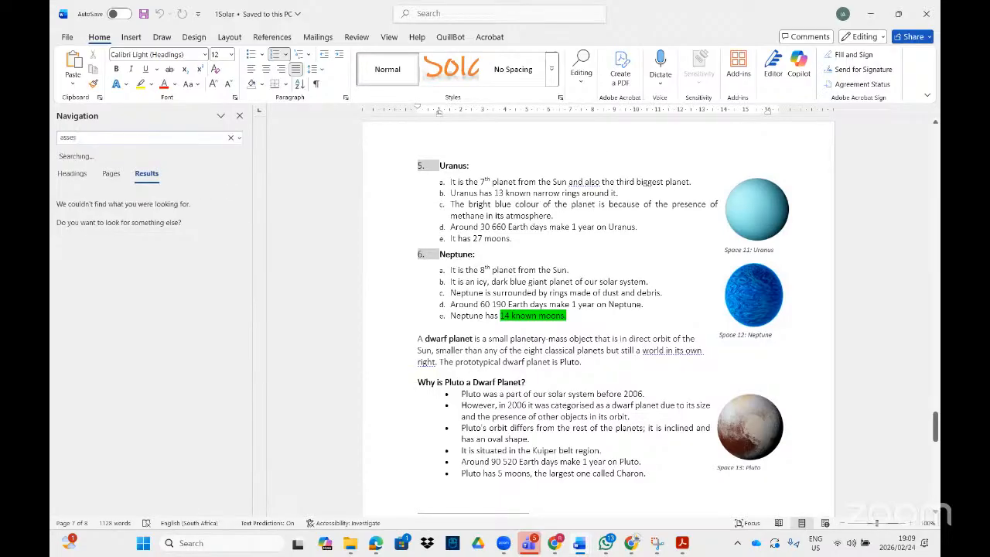
{"action": "scroll", "coordinate": [596, 309], "scroll_direction": "up", "scroll_amount": 15}
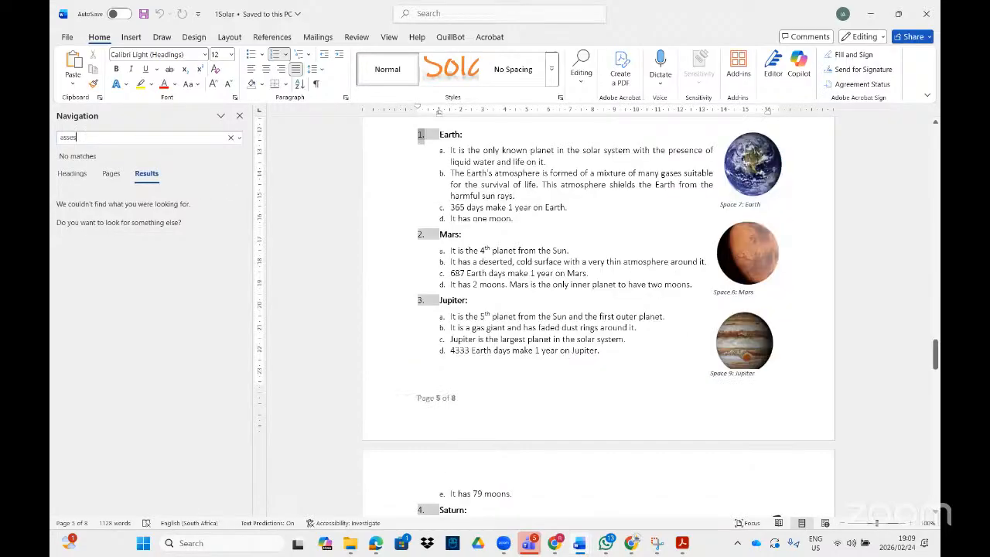
- Close the 1Solar and 1Solar (2) documents
{"action": "left_click", "coordinate": [927, 16]}
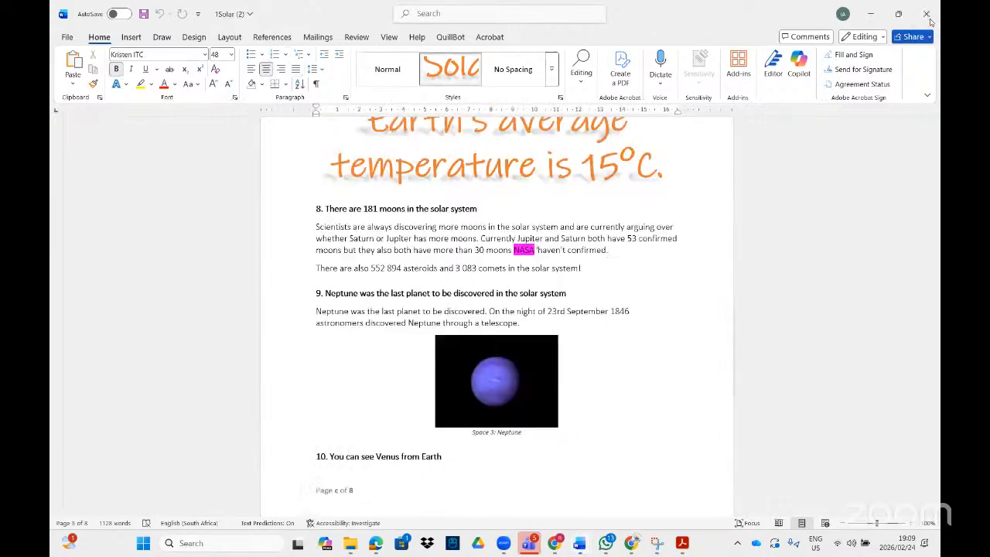
{"action": "left_click", "coordinate": [928, 16]}
{"action": "left_click", "coordinate": [560, 426]}
- Search the computer for the solar document again, open 1solar(1) and enable editing
{"action": "left_click", "coordinate": [146, 546]}
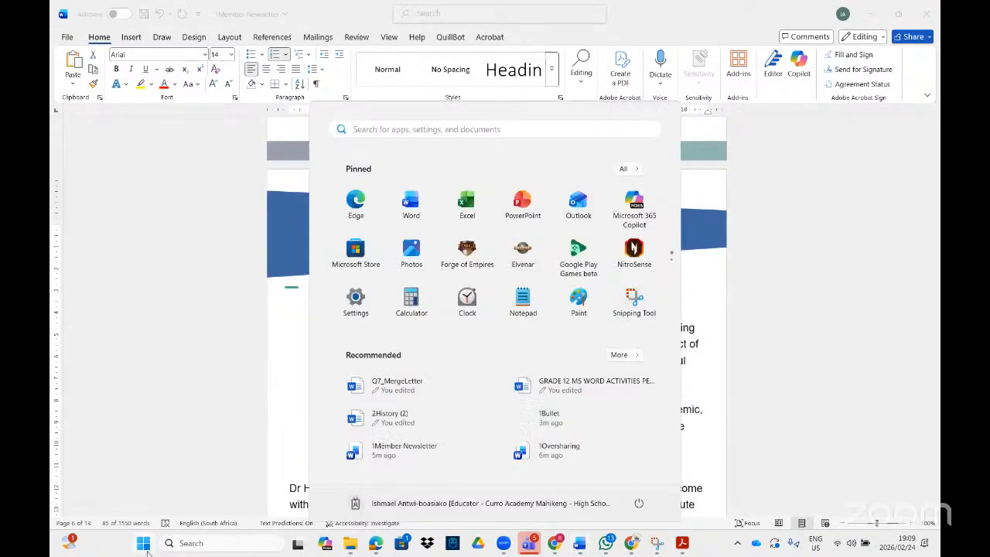
{"action": "type", "text": "1sola"}
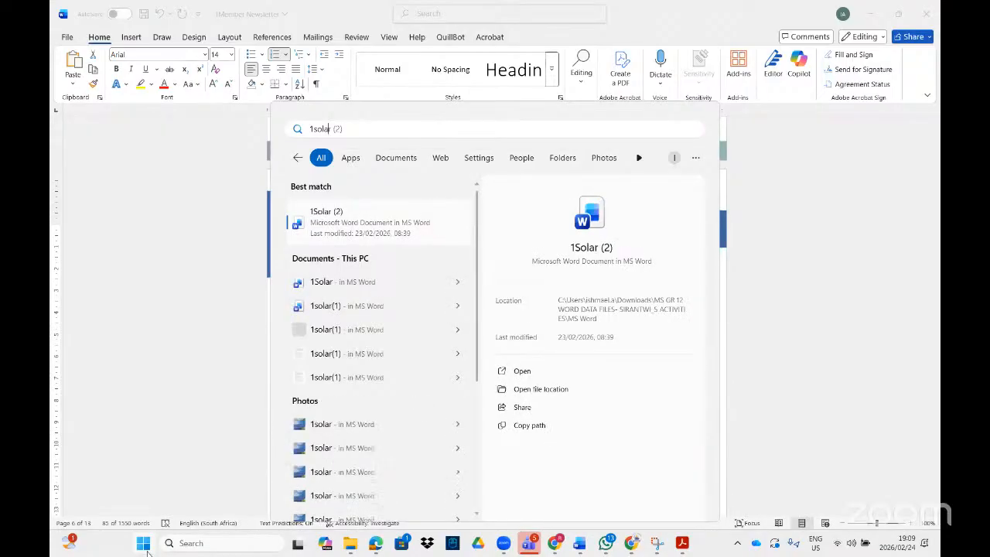
{"action": "left_click", "coordinate": [336, 306]}
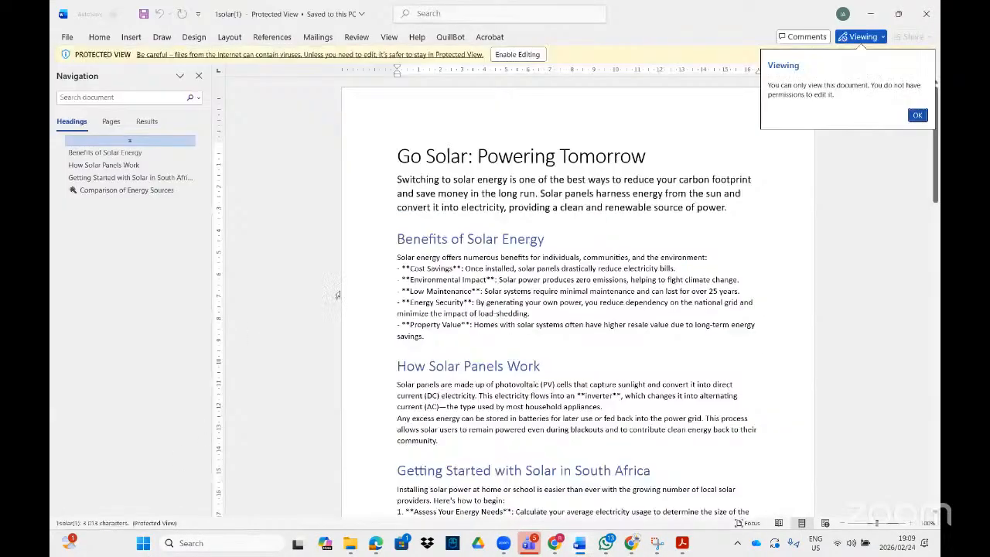
{"action": "left_click", "coordinate": [517, 55]}
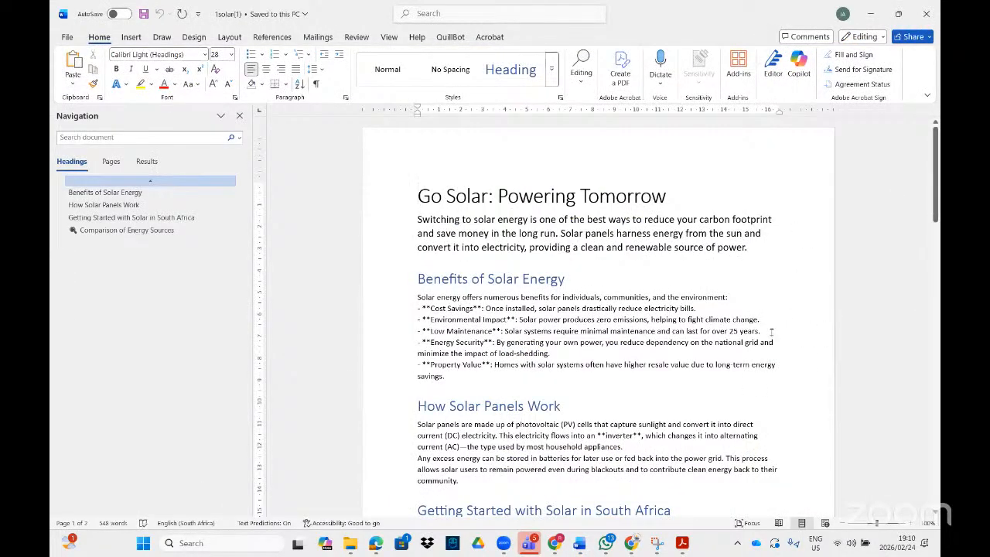
- Locate the text under 'Getting Started with Solar in South Africa' on page 2 and compare it with the PDF exercise
{"action": "scroll", "coordinate": [704, 379], "scroll_direction": "down", "scroll_amount": 5}
{"action": "scroll", "coordinate": [703, 379], "scroll_direction": "down", "scroll_amount": 15}
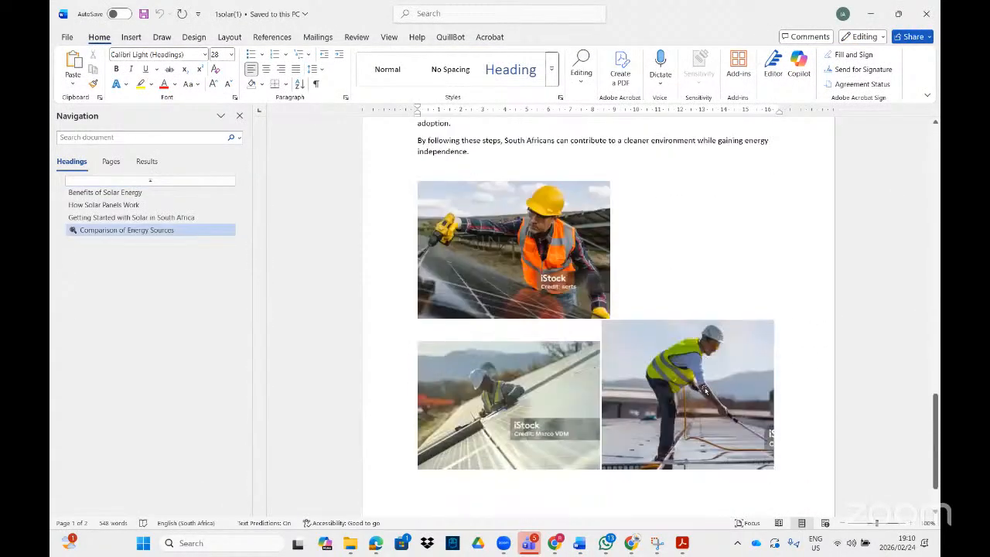
{"action": "scroll", "coordinate": [701, 414], "scroll_direction": "up", "scroll_amount": 3}
{"action": "scroll", "coordinate": [691, 410], "scroll_direction": "up", "scroll_amount": 5}
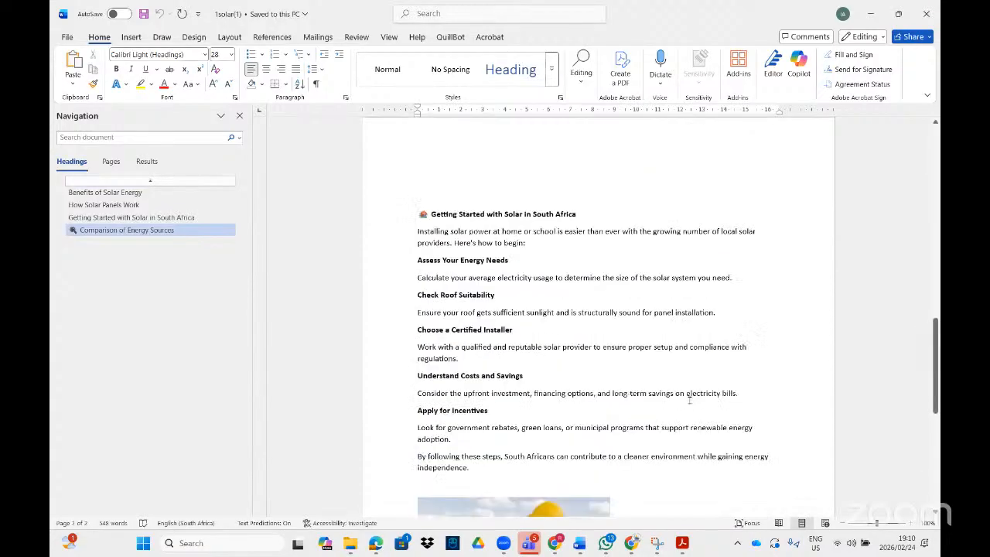
{"action": "scroll", "coordinate": [570, 284], "scroll_direction": "down", "scroll_amount": 1}
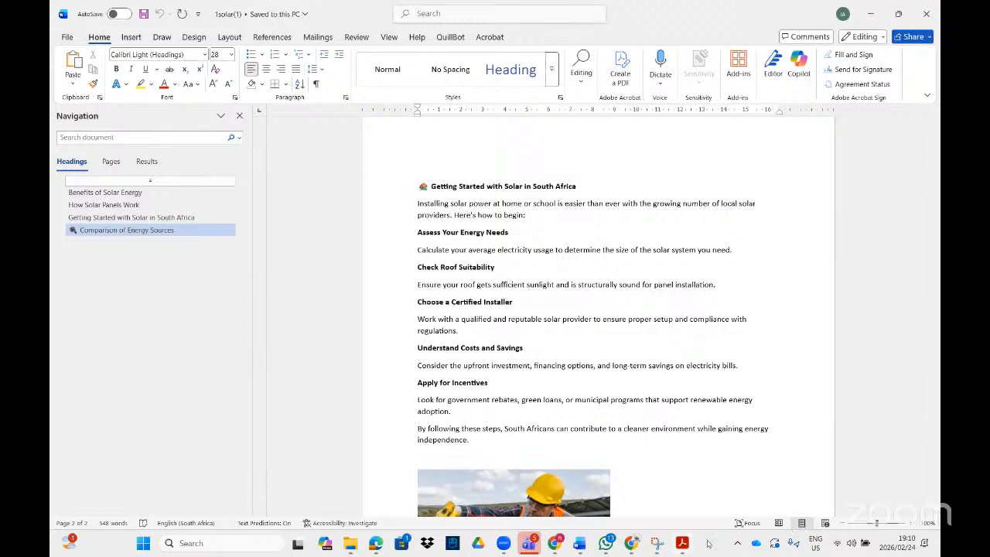
{"action": "left_click", "coordinate": [682, 544]}
{"action": "left_click", "coordinate": [580, 544]}
- Select the text from 'Assess Your Energy Needs' through the 'By following these steps' paragraph and start defining a new multilevel list
{"action": "left_click_drag", "start_coordinate": [480, 447], "coordinate": [391, 239]}
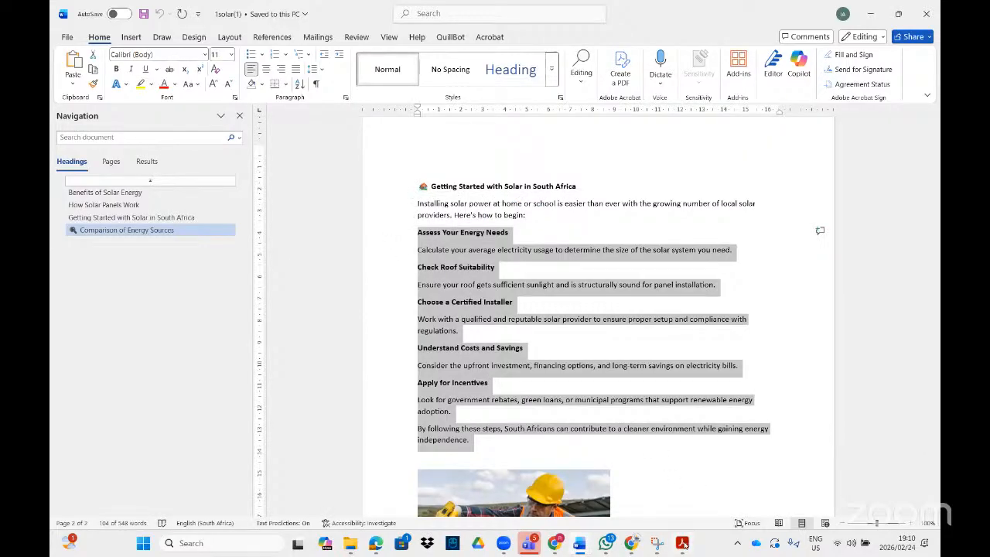
{"action": "left_click", "coordinate": [445, 15]}
{"action": "type", "text": "mu"}
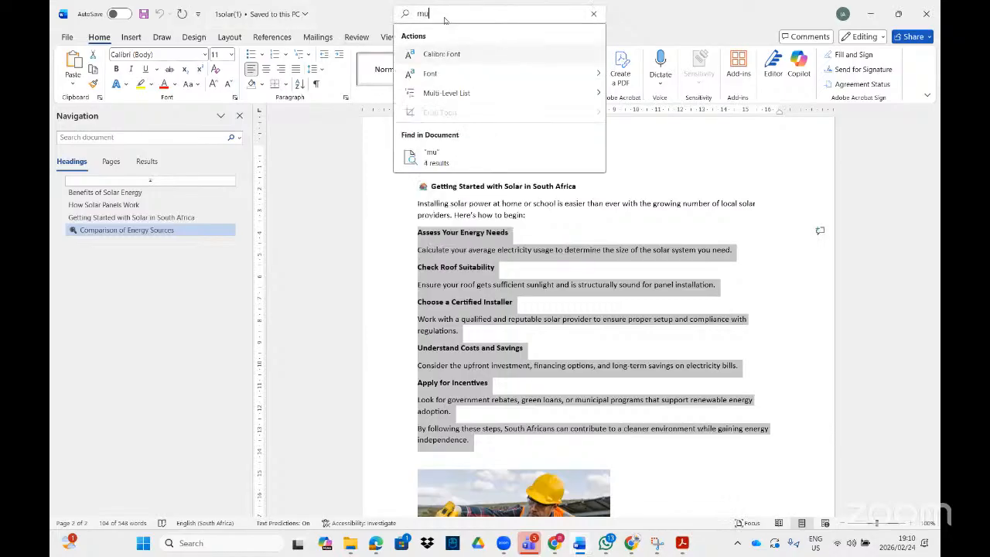
{"action": "type", "text": "l"}
{"action": "mouse_move", "coordinate": [573, 57]}
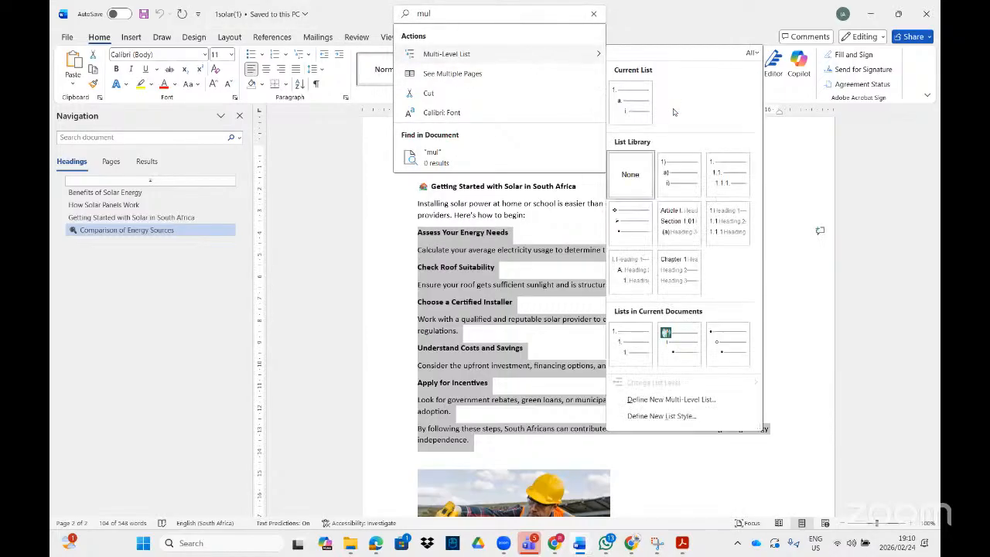
{"action": "left_click", "coordinate": [666, 400]}
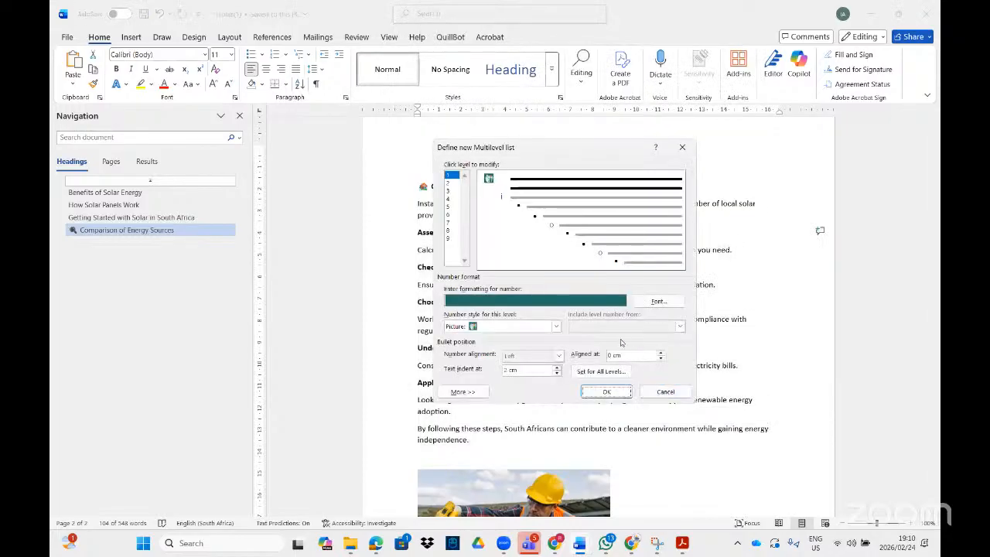
- Check the numbering example in the PDF and set the level 1 number style to A, B, C
{"action": "left_click", "coordinate": [685, 546]}
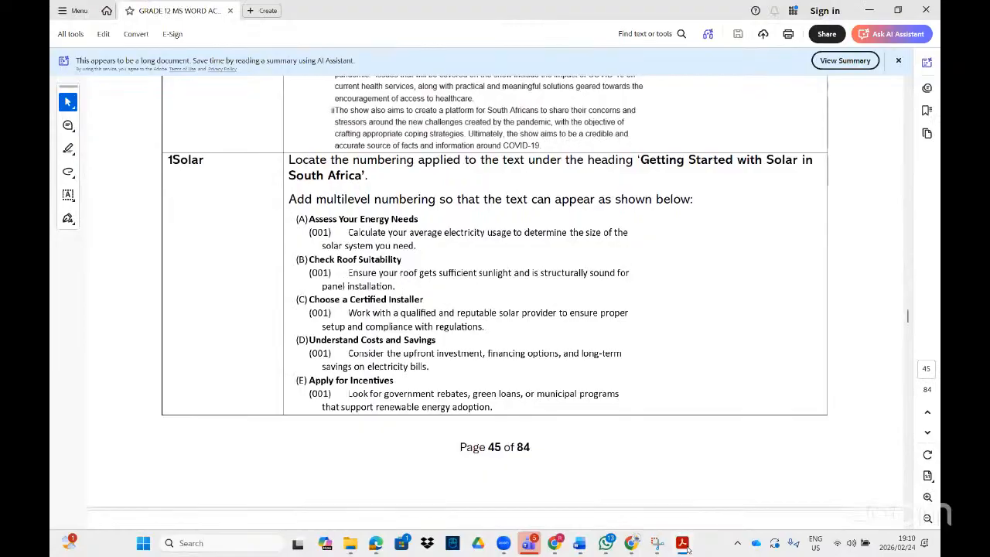
{"action": "left_click", "coordinate": [686, 547]}
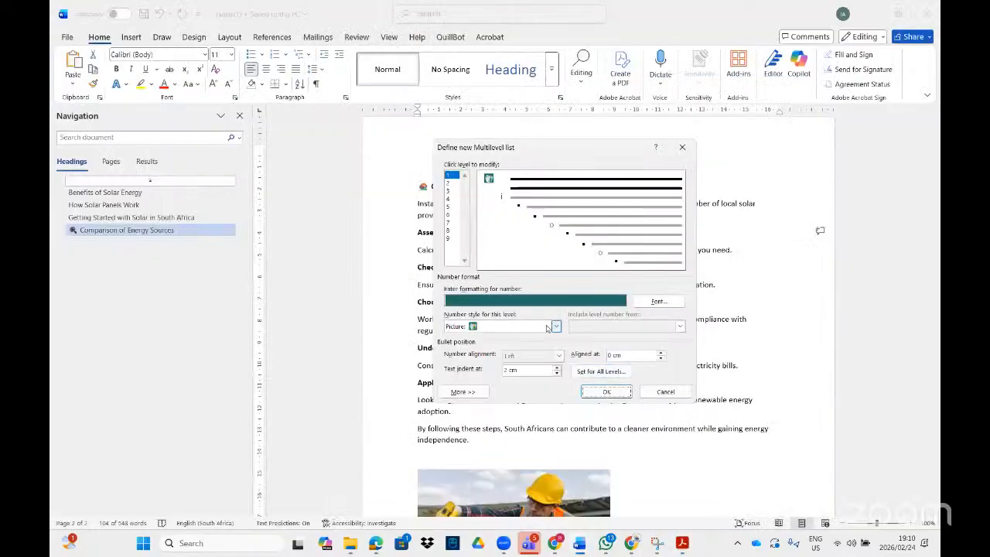
{"action": "left_click", "coordinate": [556, 328]}
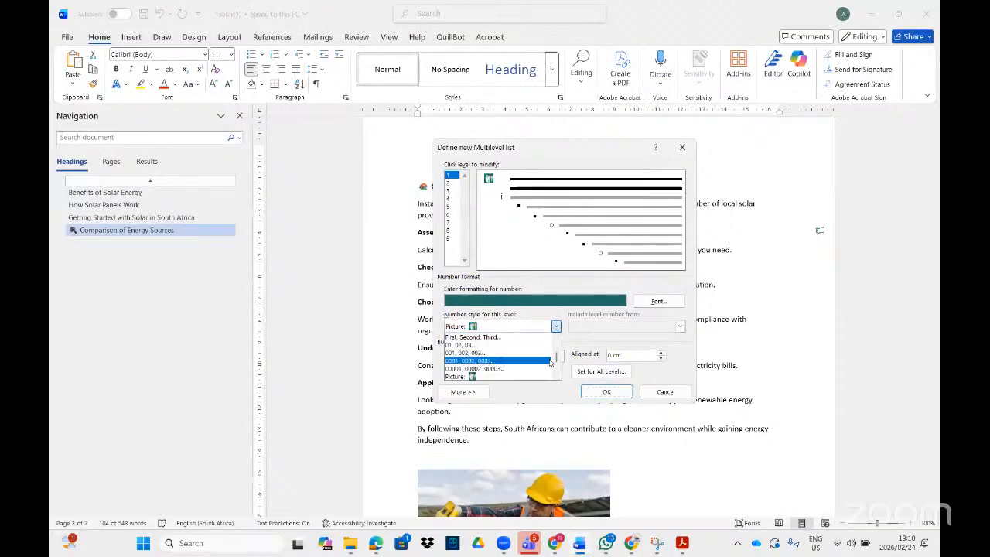
{"action": "left_click_drag", "start_coordinate": [556, 360], "coordinate": [557, 333]}
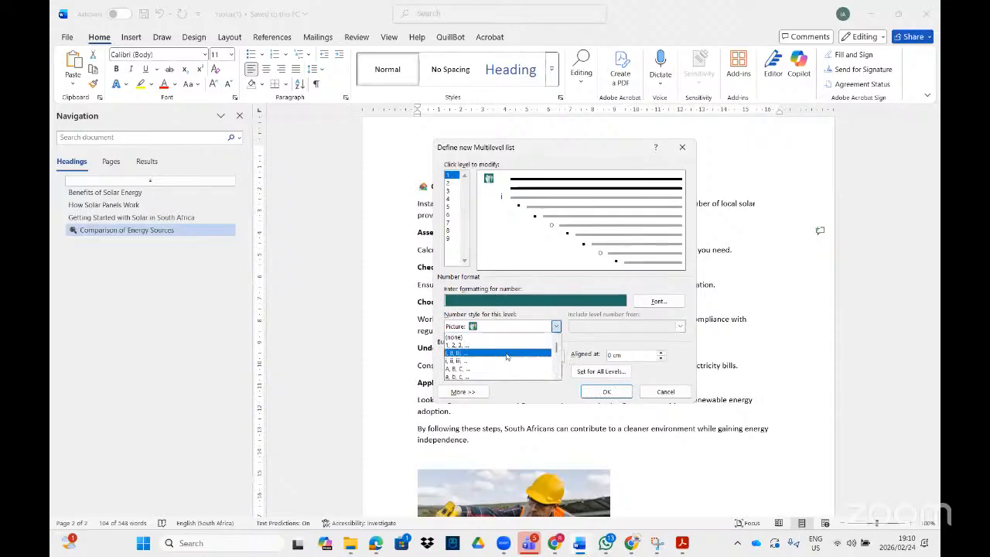
{"action": "left_click", "coordinate": [481, 369]}
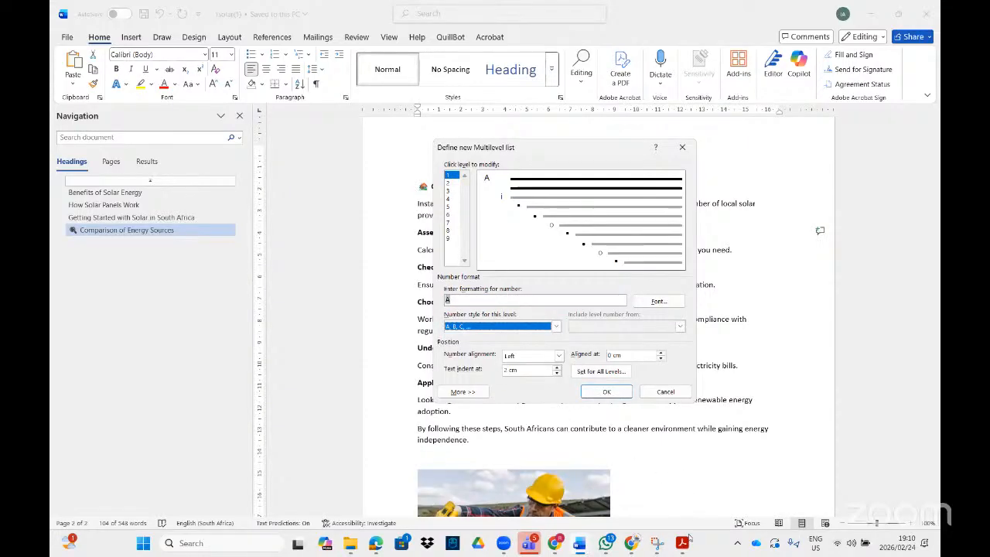
- Check the numbering example in the PDF and enclose the level 1 number in brackets as (A)
{"action": "left_click", "coordinate": [683, 544]}
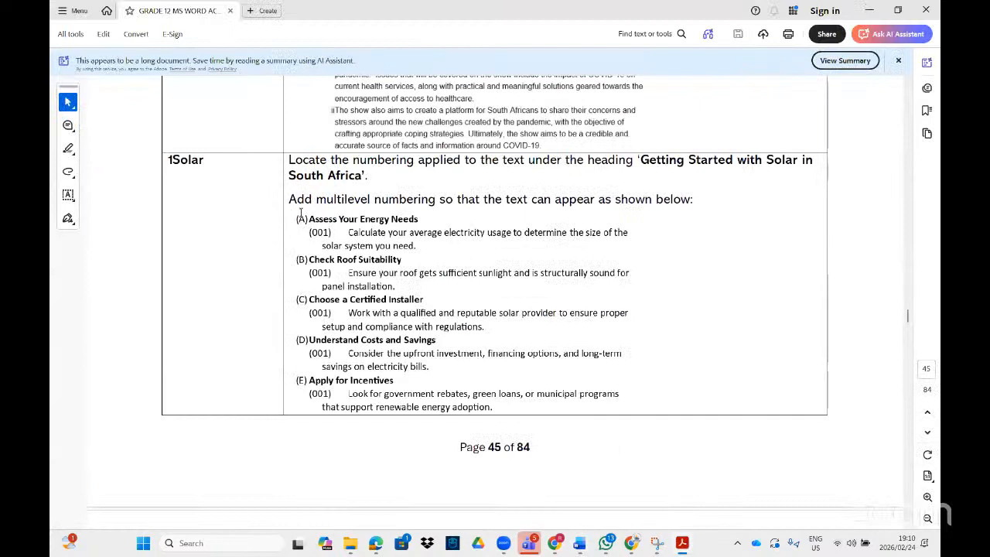
{"action": "left_click", "coordinate": [679, 543]}
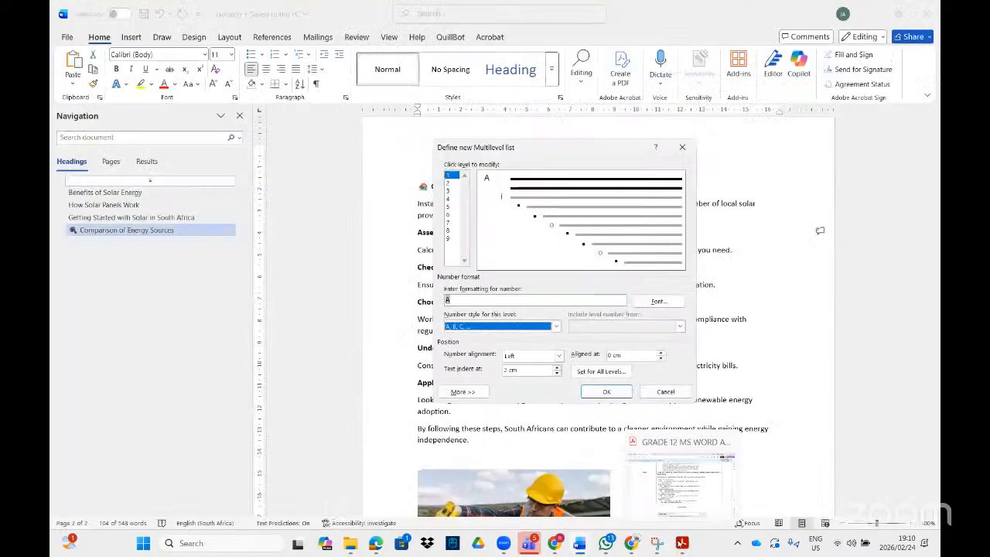
{"action": "left_click", "coordinate": [447, 299]}
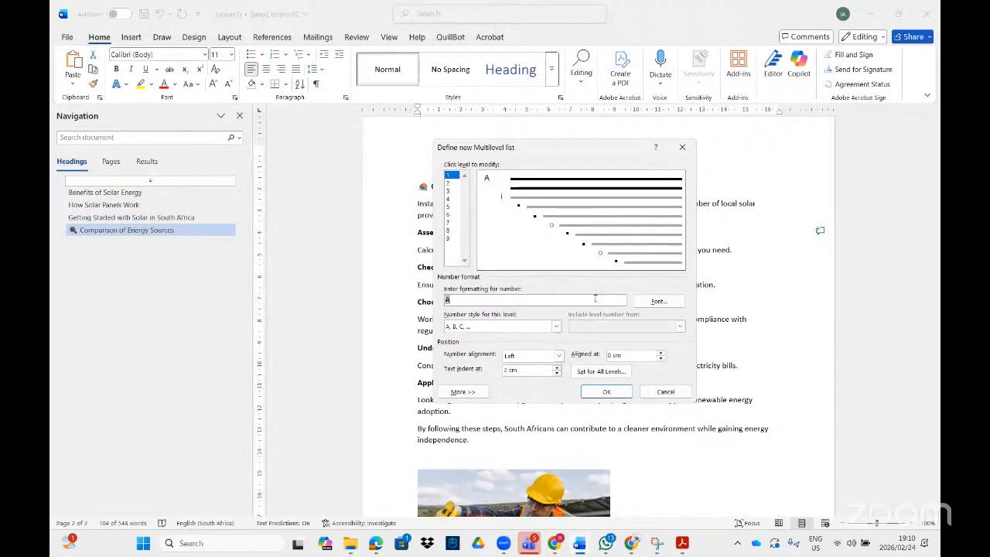
{"action": "type", "text": "(A)"}
- Compare level 2 with the PDF example and set its number style to 001, 002, 003
{"action": "left_click", "coordinate": [448, 183]}
{"action": "left_click", "coordinate": [683, 546]}
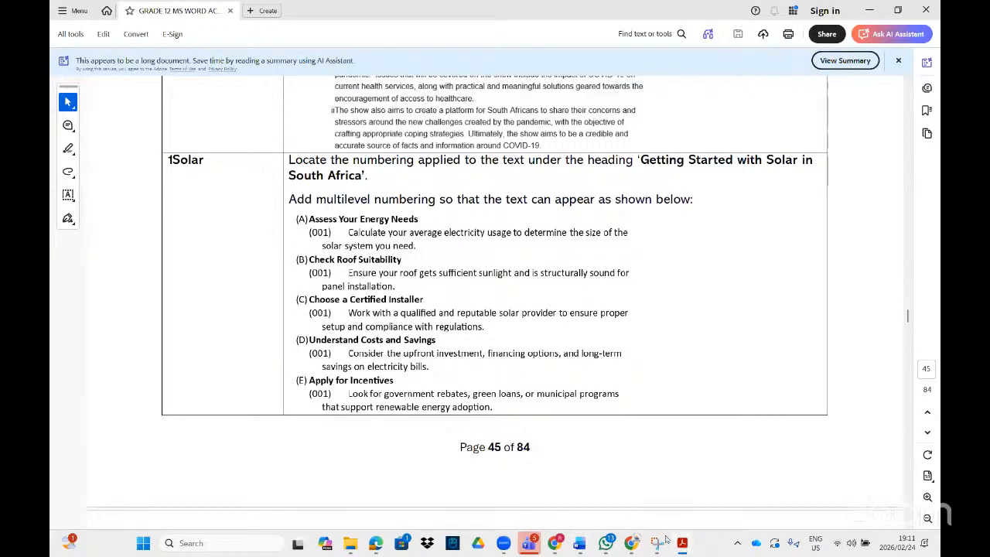
{"action": "left_click", "coordinate": [681, 544]}
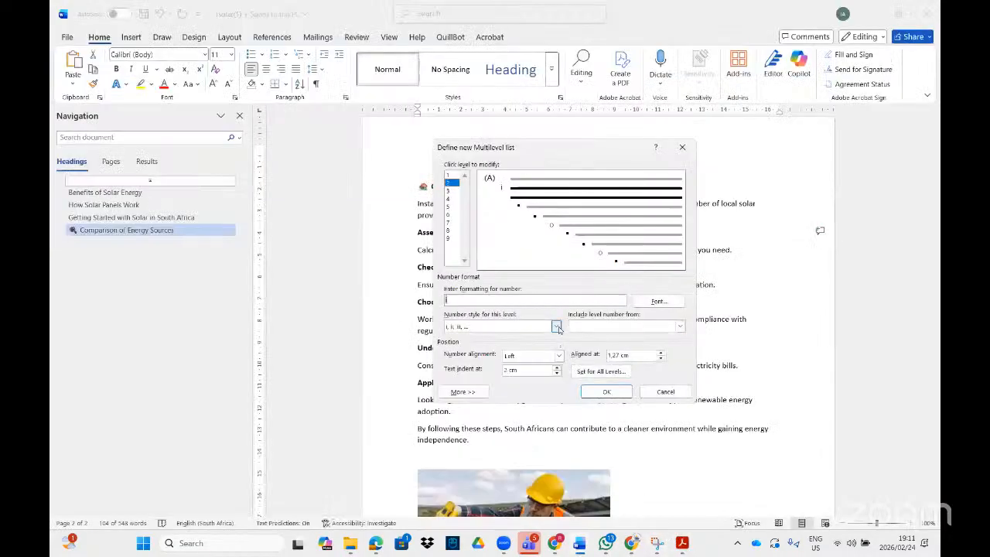
{"action": "left_click", "coordinate": [556, 327]}
{"action": "left_click", "coordinate": [556, 377]}
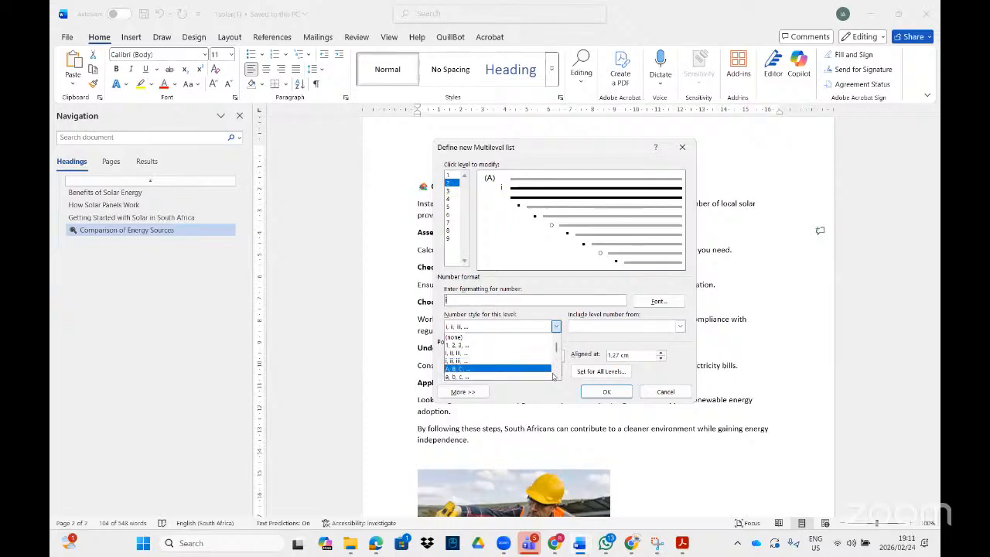
{"action": "left_click", "coordinate": [557, 377]}
{"action": "left_click", "coordinate": [556, 377]}
{"action": "left_click", "coordinate": [557, 377]}
{"action": "left_click", "coordinate": [556, 376]}
{"action": "left_click", "coordinate": [557, 377]}
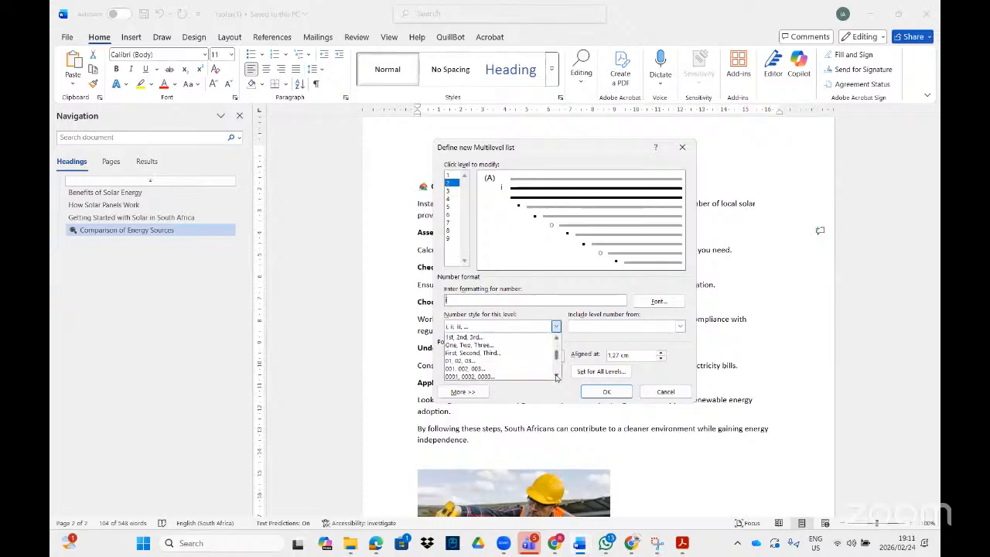
{"action": "left_click", "coordinate": [557, 377]}
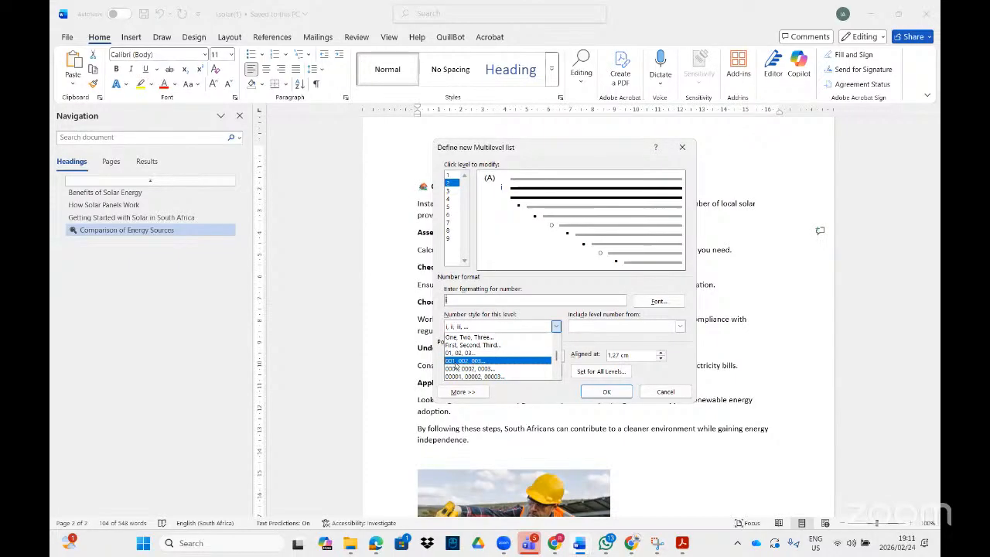
{"action": "left_click", "coordinate": [456, 364]}
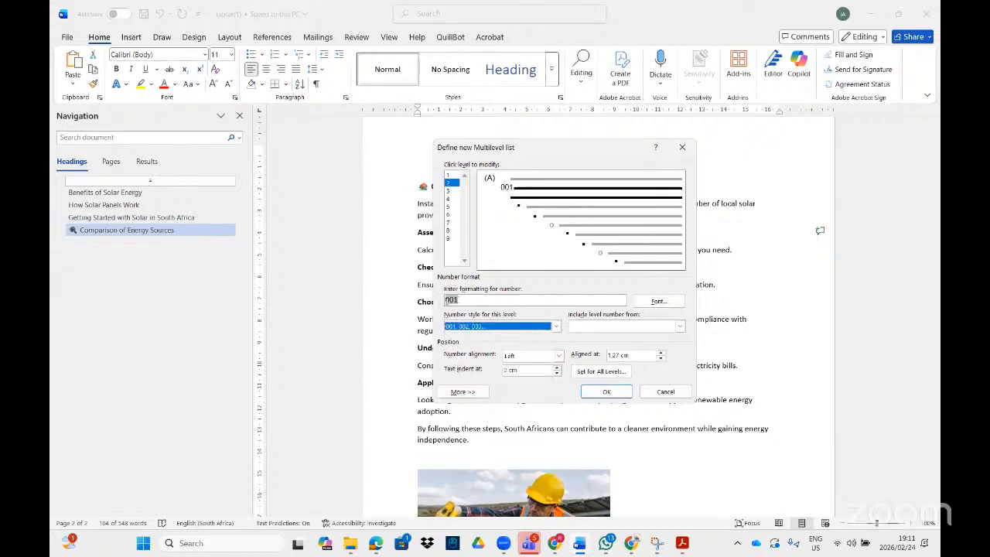
- Format the level 2 number as (001) and apply the multilevel list to the selected text
{"action": "left_click", "coordinate": [448, 301]}
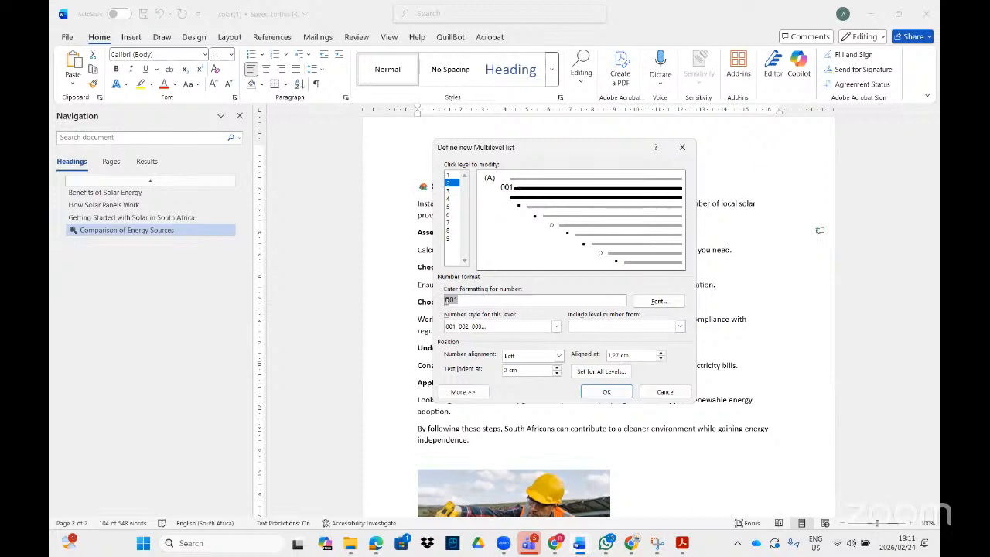
{"action": "type", "text": "(001)"}
{"action": "left_click", "coordinate": [607, 392]}
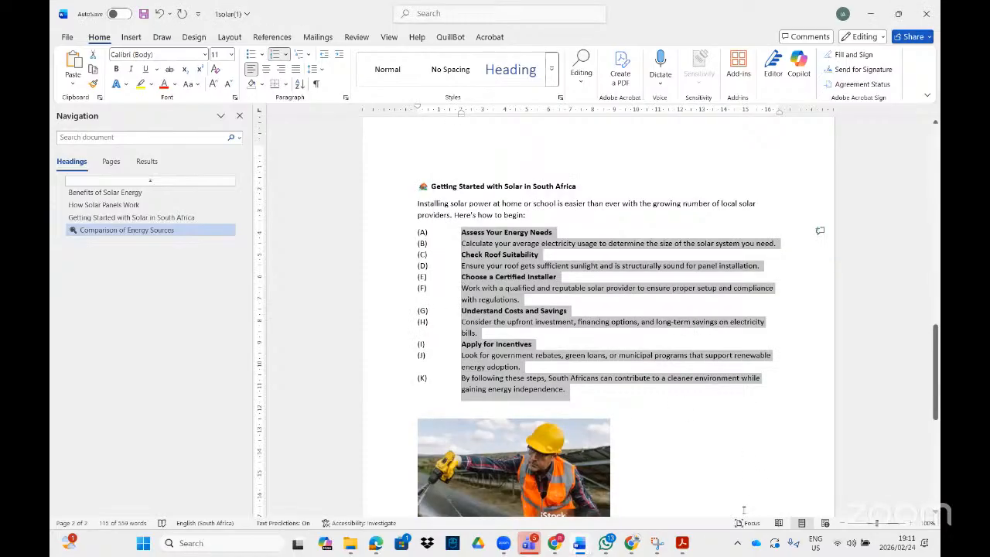
- Check the PDF example, then demote the paragraphs under 'Assess Your Energy Needs' and 'Check Roof Suitability' to the second list level
{"action": "left_click", "coordinate": [680, 544]}
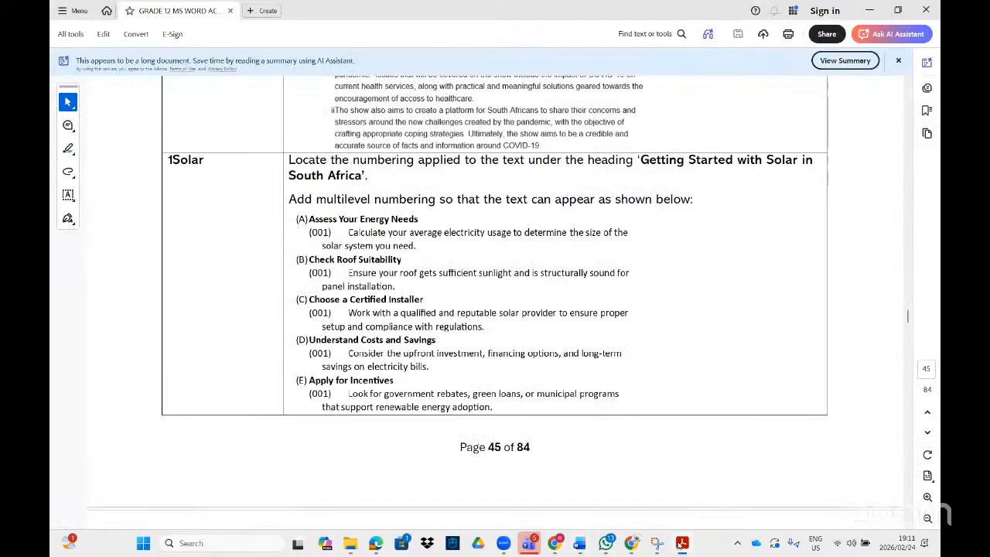
{"action": "key", "text": "alt+Tab"}
{"action": "left_click", "coordinate": [462, 245]}
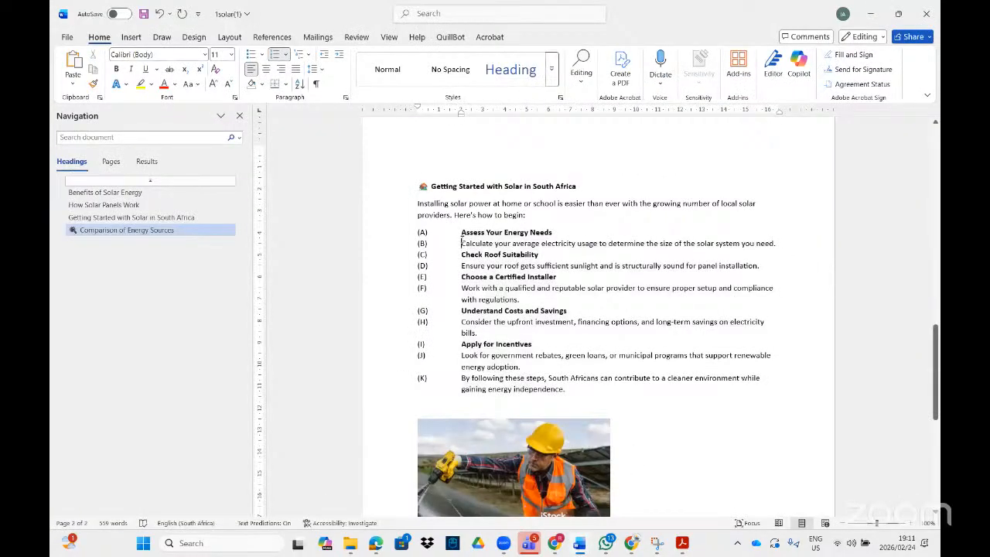
{"action": "left_click", "coordinate": [338, 55]}
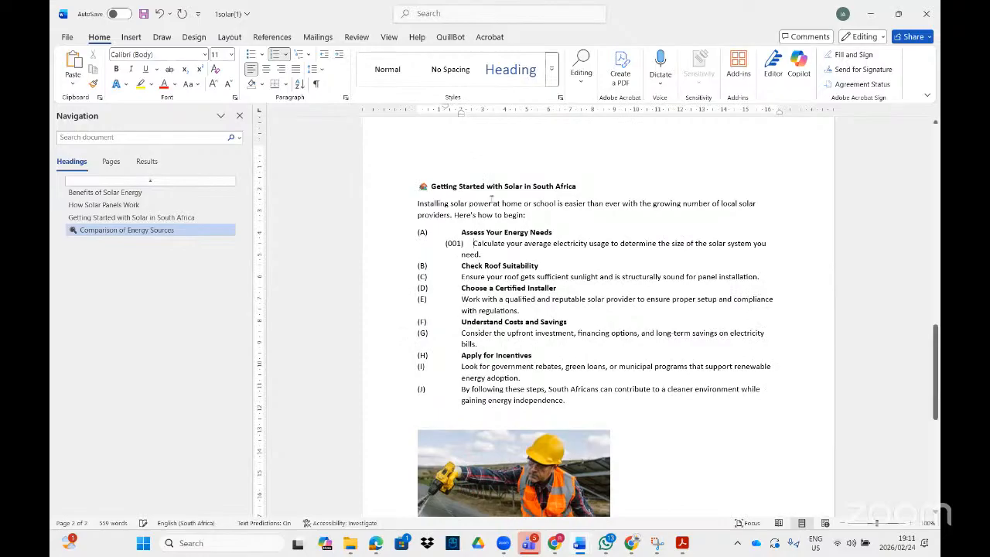
{"action": "left_click", "coordinate": [460, 276]}
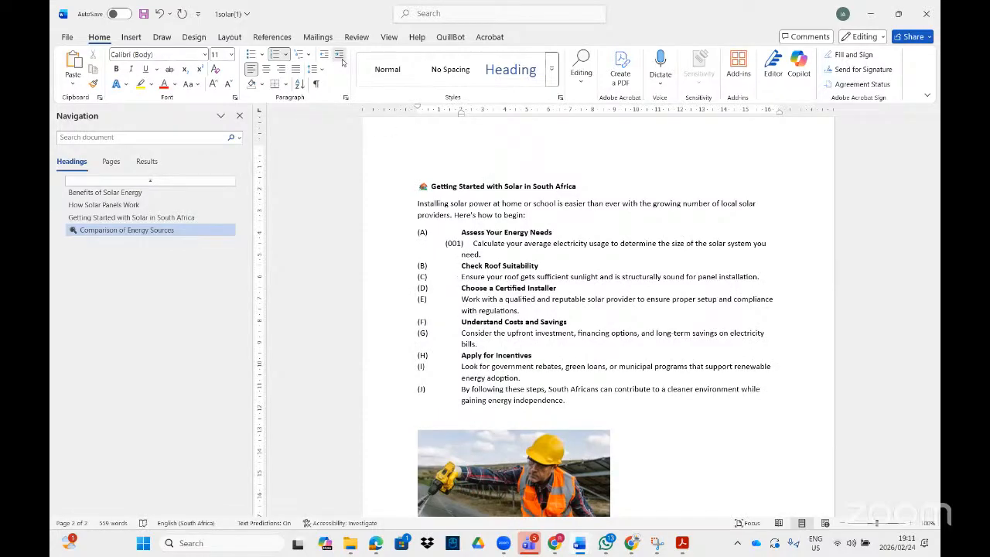
{"action": "left_click", "coordinate": [339, 55]}
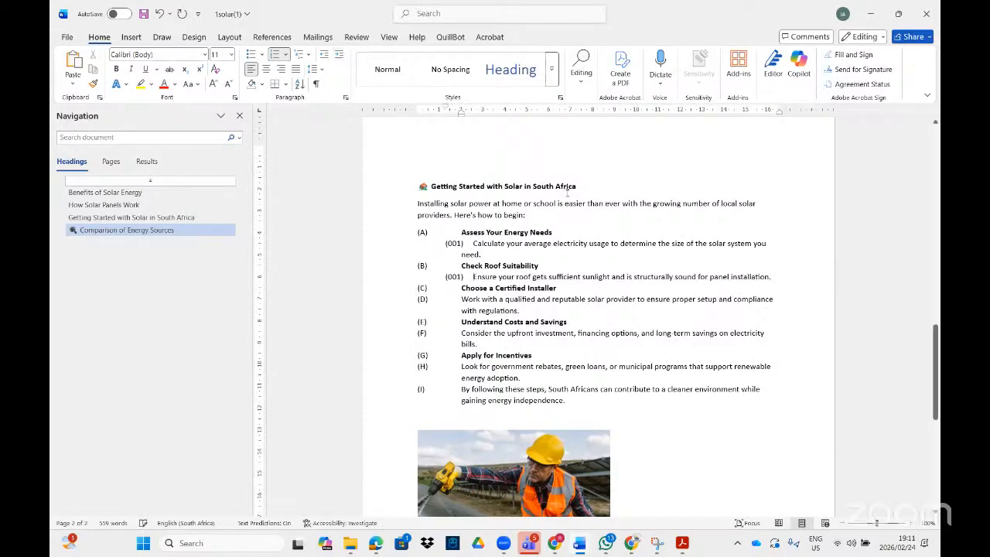
- Demote the 'Work with', 'Consider the upfront', 'Look for government' and 'By following these steps' paragraphs together to the second list level
{"action": "triple_click", "coordinate": [472, 302]}
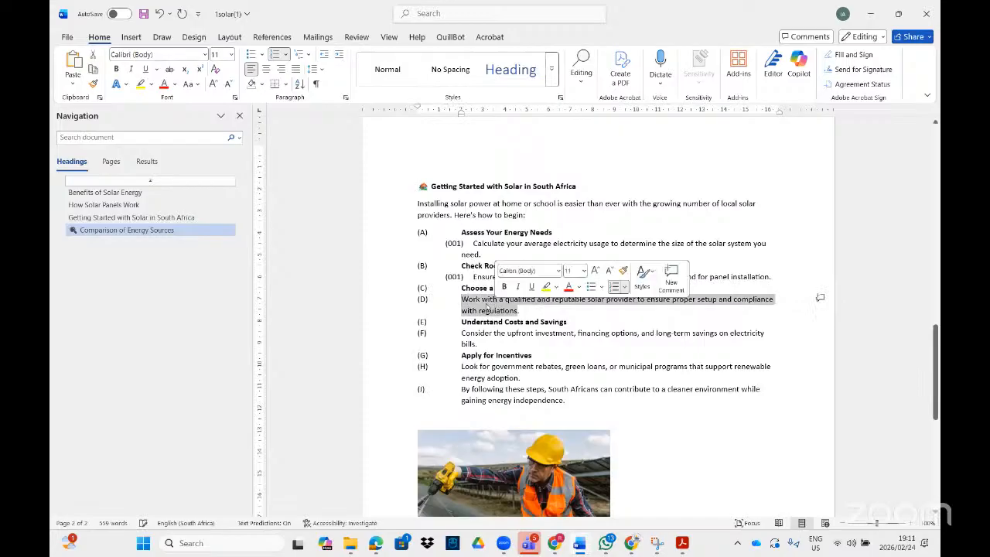
{"action": "triple_click", "coordinate": [457, 337], "text": "ctrl"}
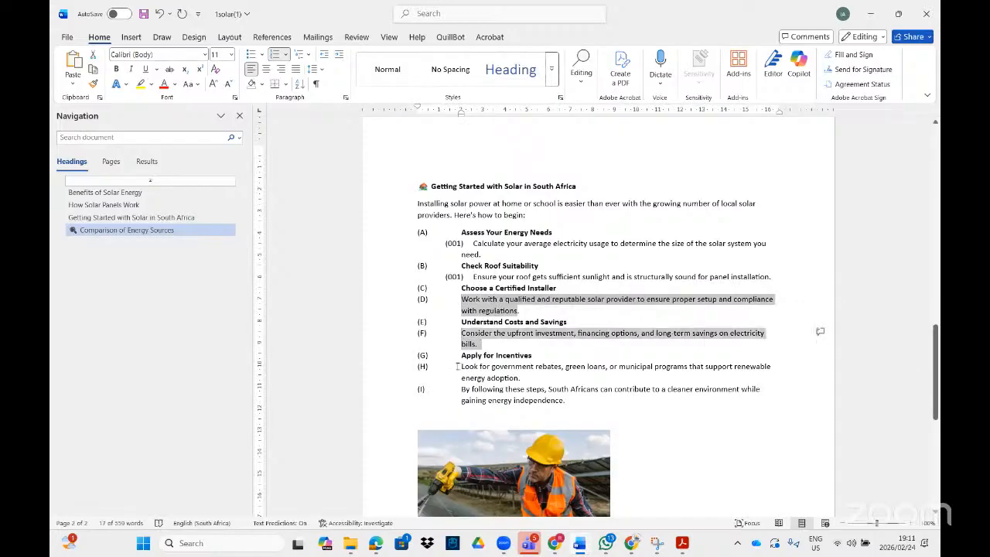
{"action": "triple_click", "coordinate": [457, 366], "text": "ctrl"}
{"action": "triple_click", "coordinate": [473, 391], "text": "ctrl"}
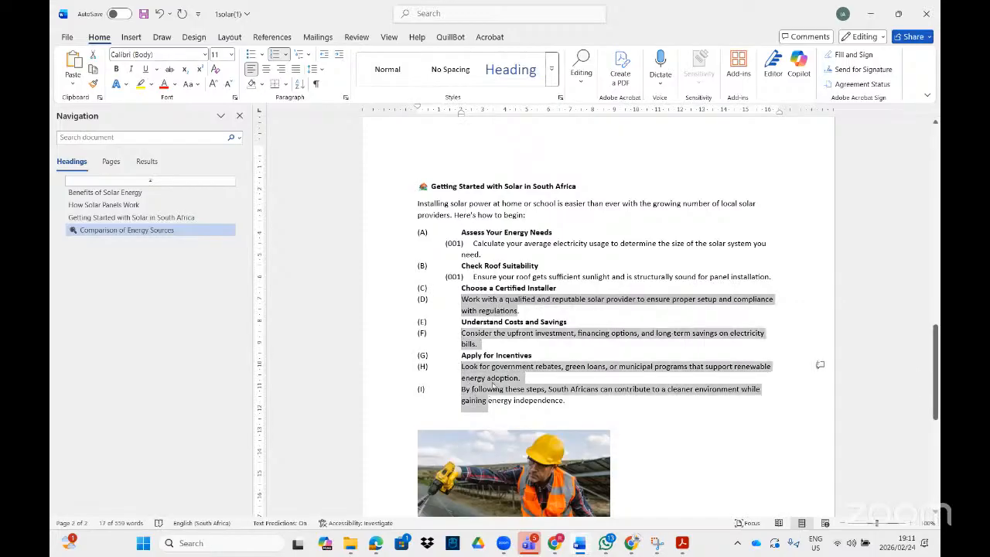
{"action": "left_click", "coordinate": [338, 56]}
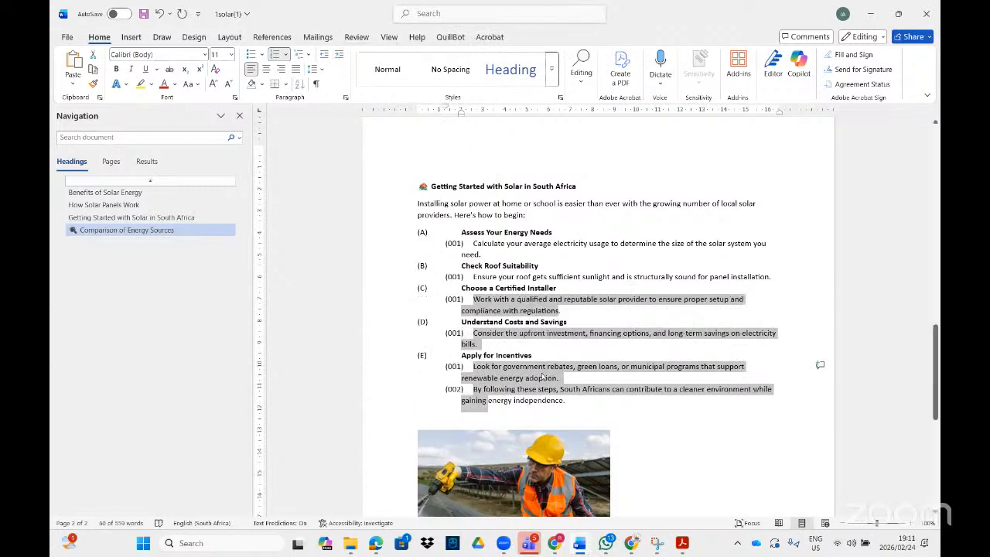
{"action": "left_click", "coordinate": [579, 355]}
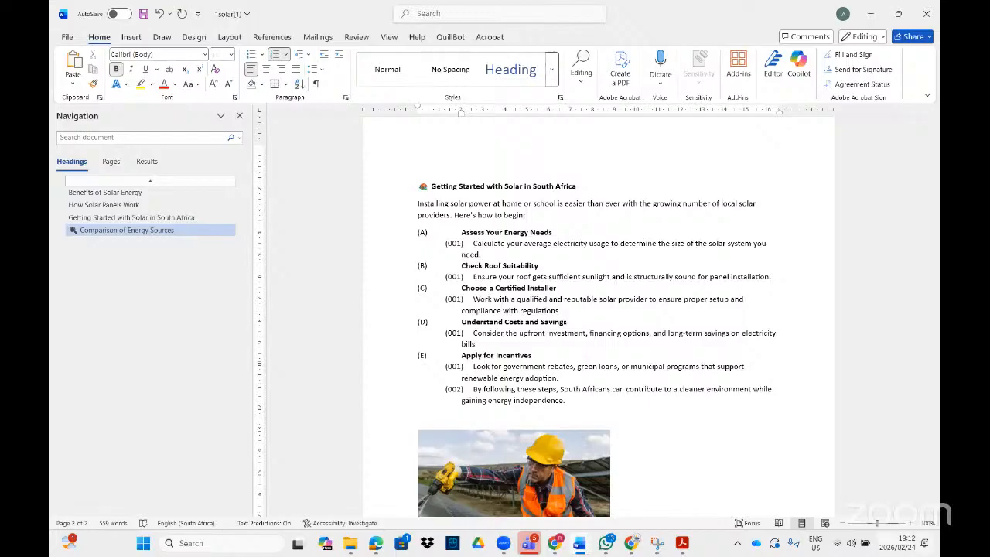
- Return to the PDF and review the remaining list exercises through to the Term 1 Week 7 paragraph spacing exercises
{"action": "left_click", "coordinate": [683, 543]}
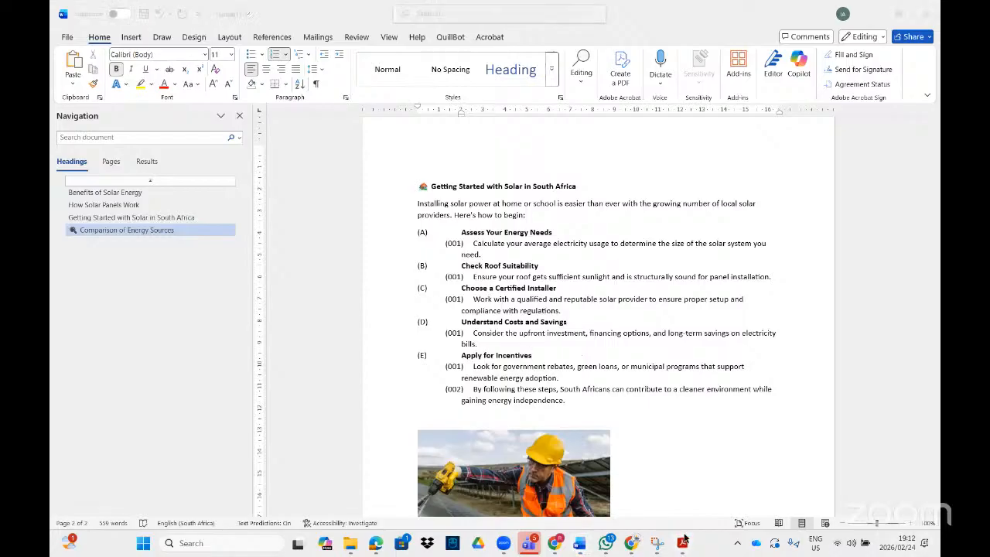
{"action": "scroll", "coordinate": [470, 345], "scroll_direction": "down", "scroll_amount": 9}
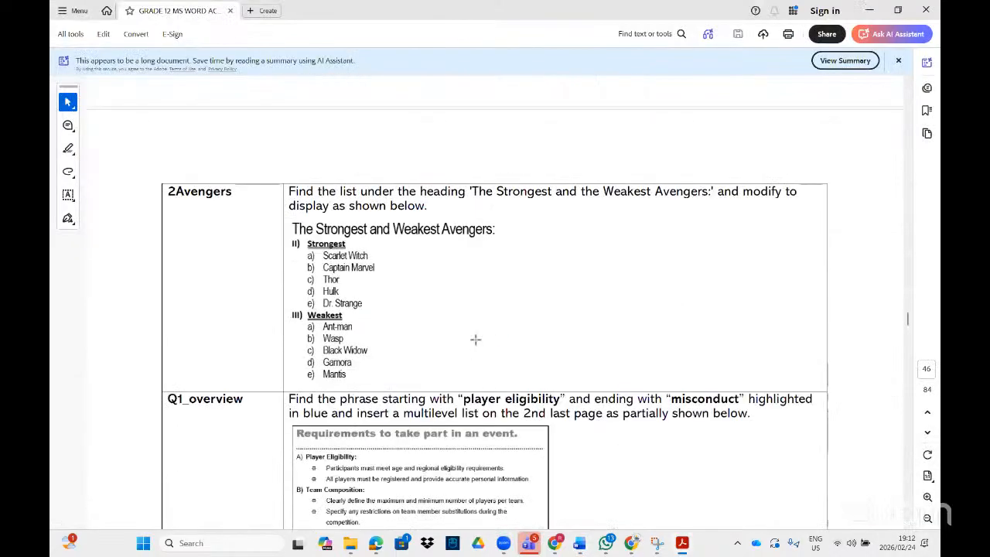
{"action": "scroll", "coordinate": [375, 350], "scroll_direction": "down", "scroll_amount": 5}
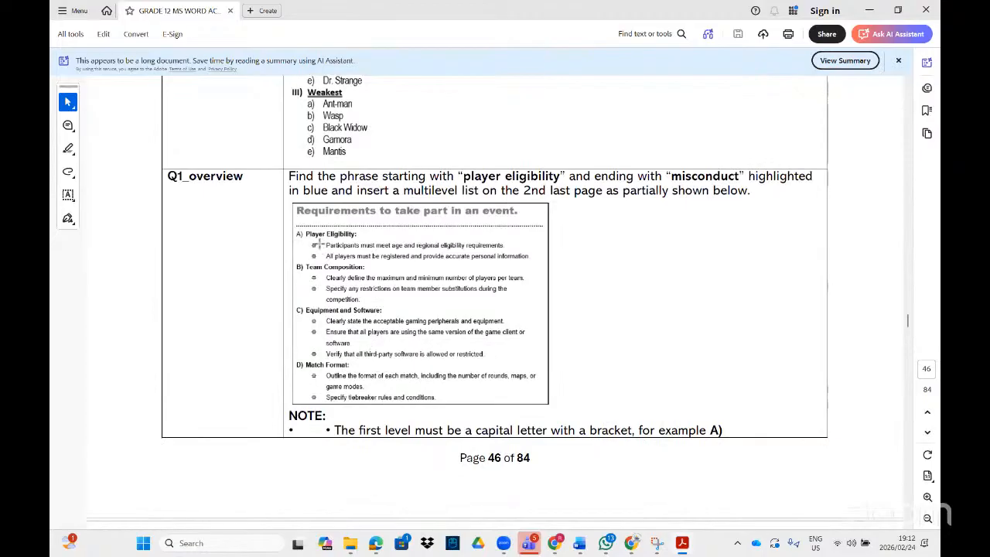
{"action": "scroll", "coordinate": [408, 410], "scroll_direction": "down", "scroll_amount": 10}
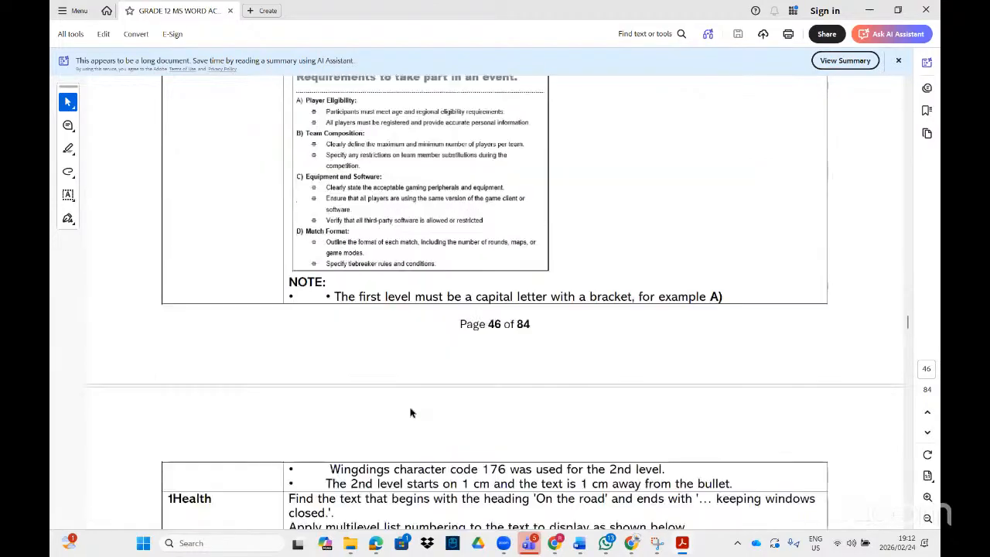
{"action": "scroll", "coordinate": [433, 418], "scroll_direction": "down", "scroll_amount": 3}
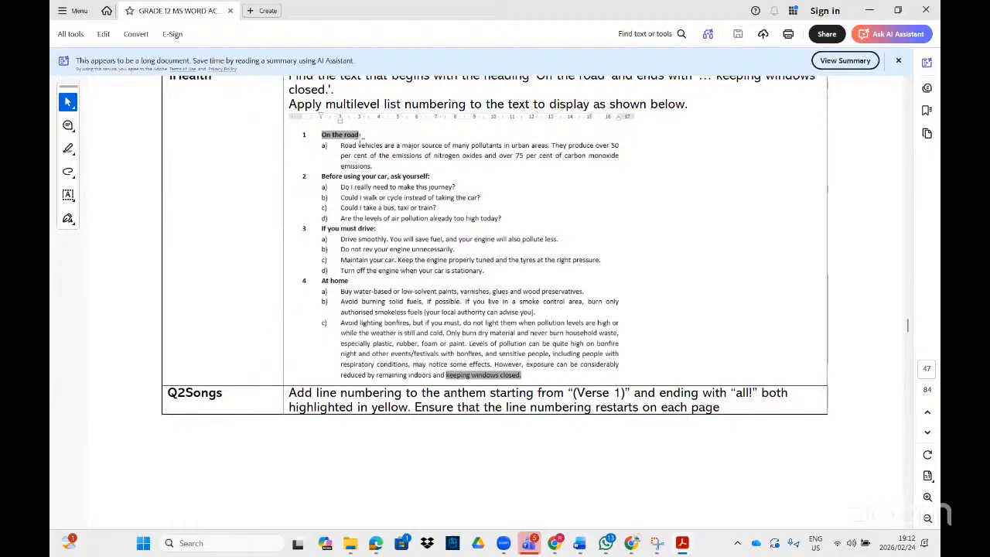
{"action": "scroll", "coordinate": [337, 177], "scroll_direction": "up", "scroll_amount": 1}
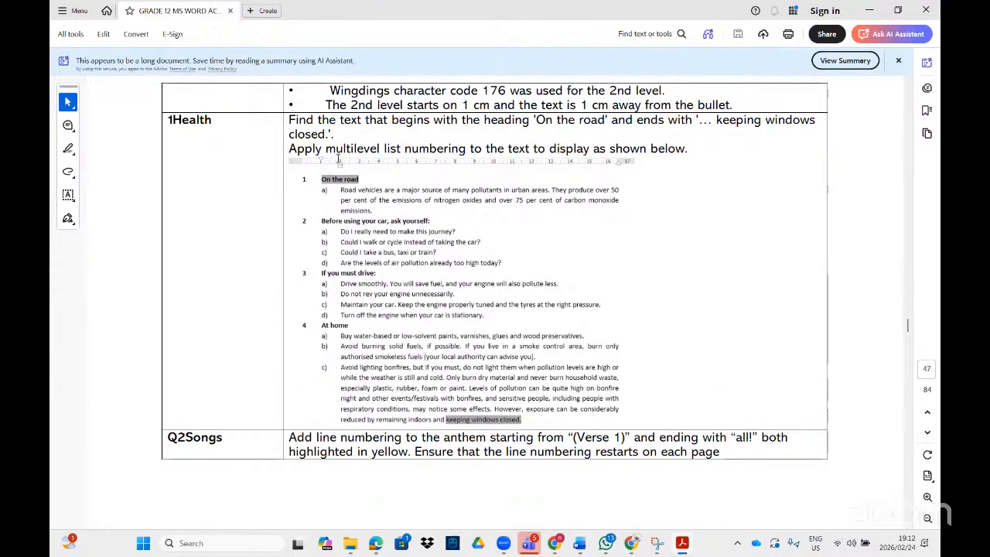
{"action": "scroll", "coordinate": [338, 161], "scroll_direction": "down", "scroll_amount": 8}
{"action": "scroll", "coordinate": [399, 325], "scroll_direction": "down", "scroll_amount": 6}
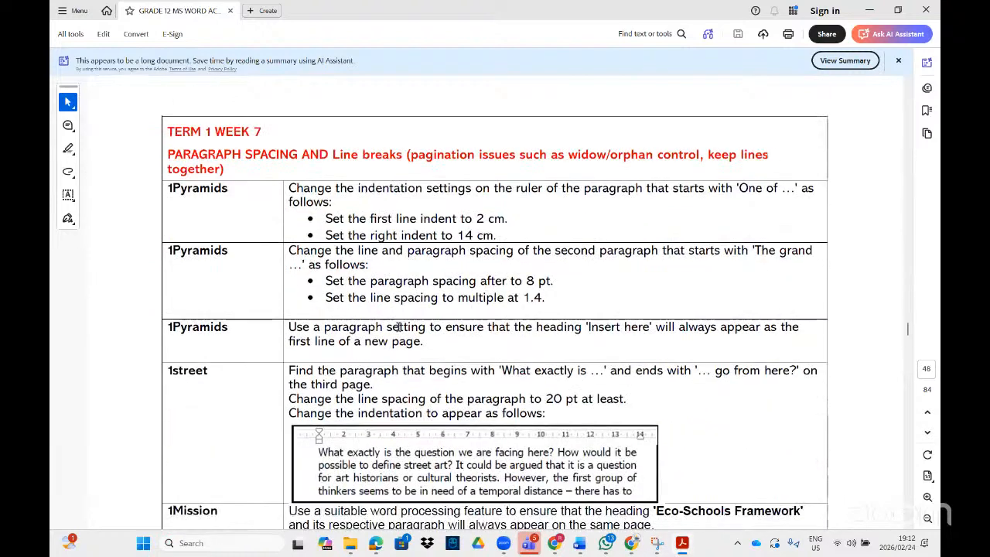